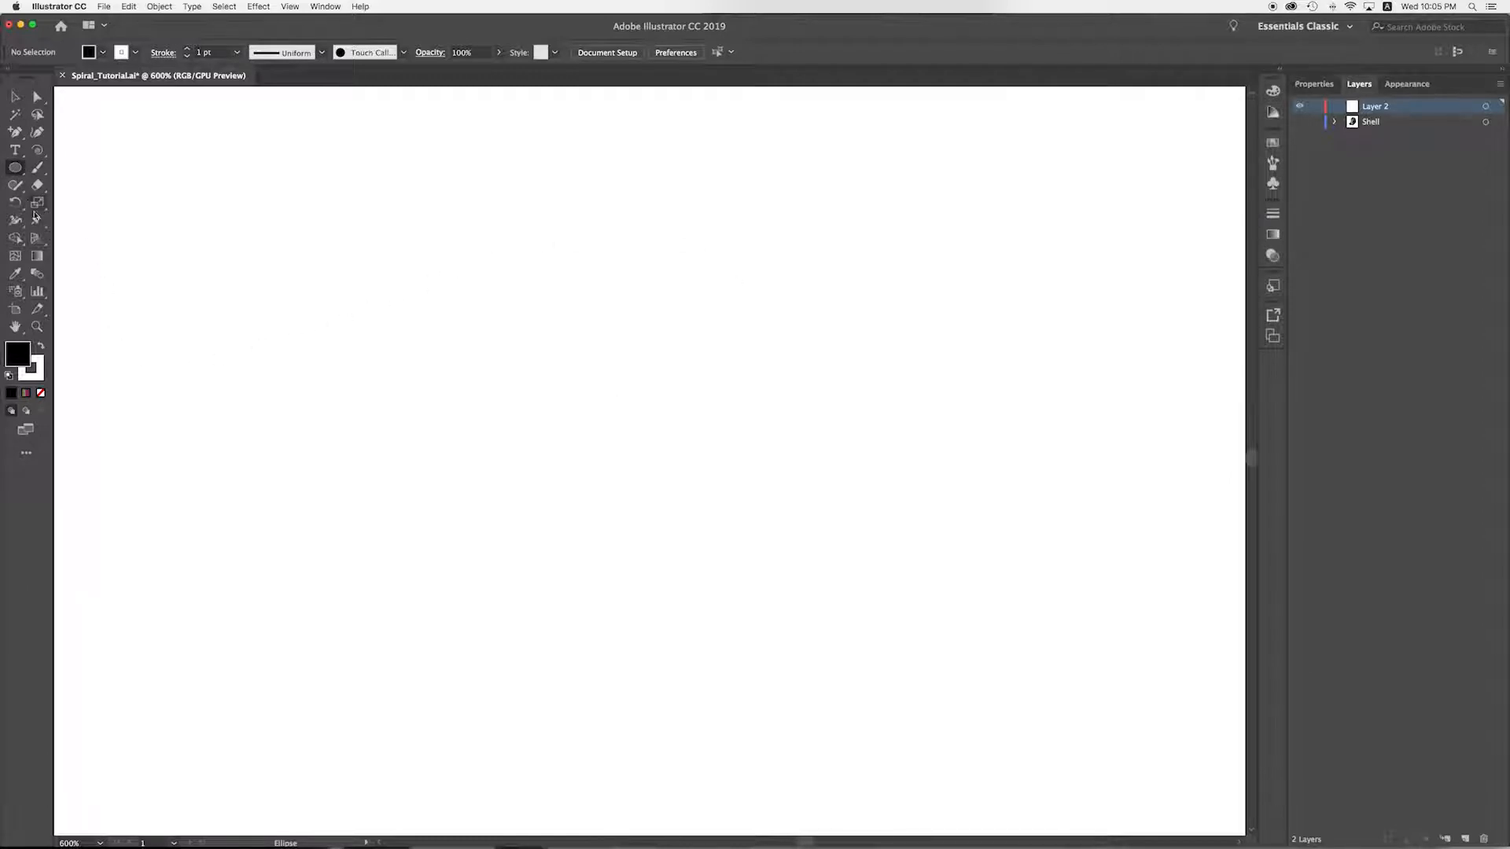
Step: Draw a small black circle about 5.3 px in diameter in the middle of the canvas
click(15, 168)
drag(610, 430, 630, 454)
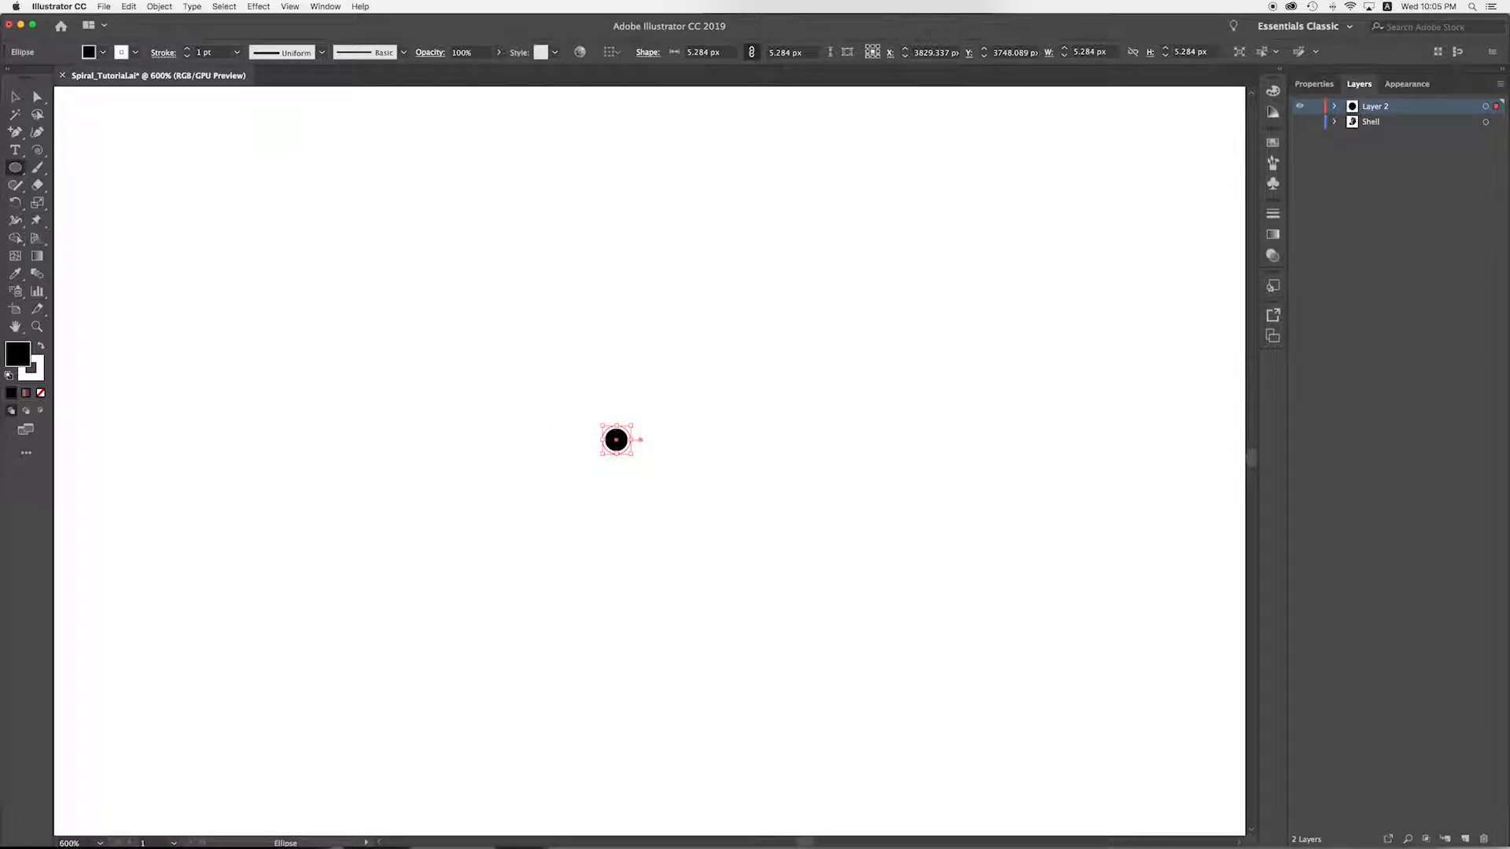
Step: Start a Transform effect on the circle with horizontal and vertical scale set to 100.4%
click(261, 8)
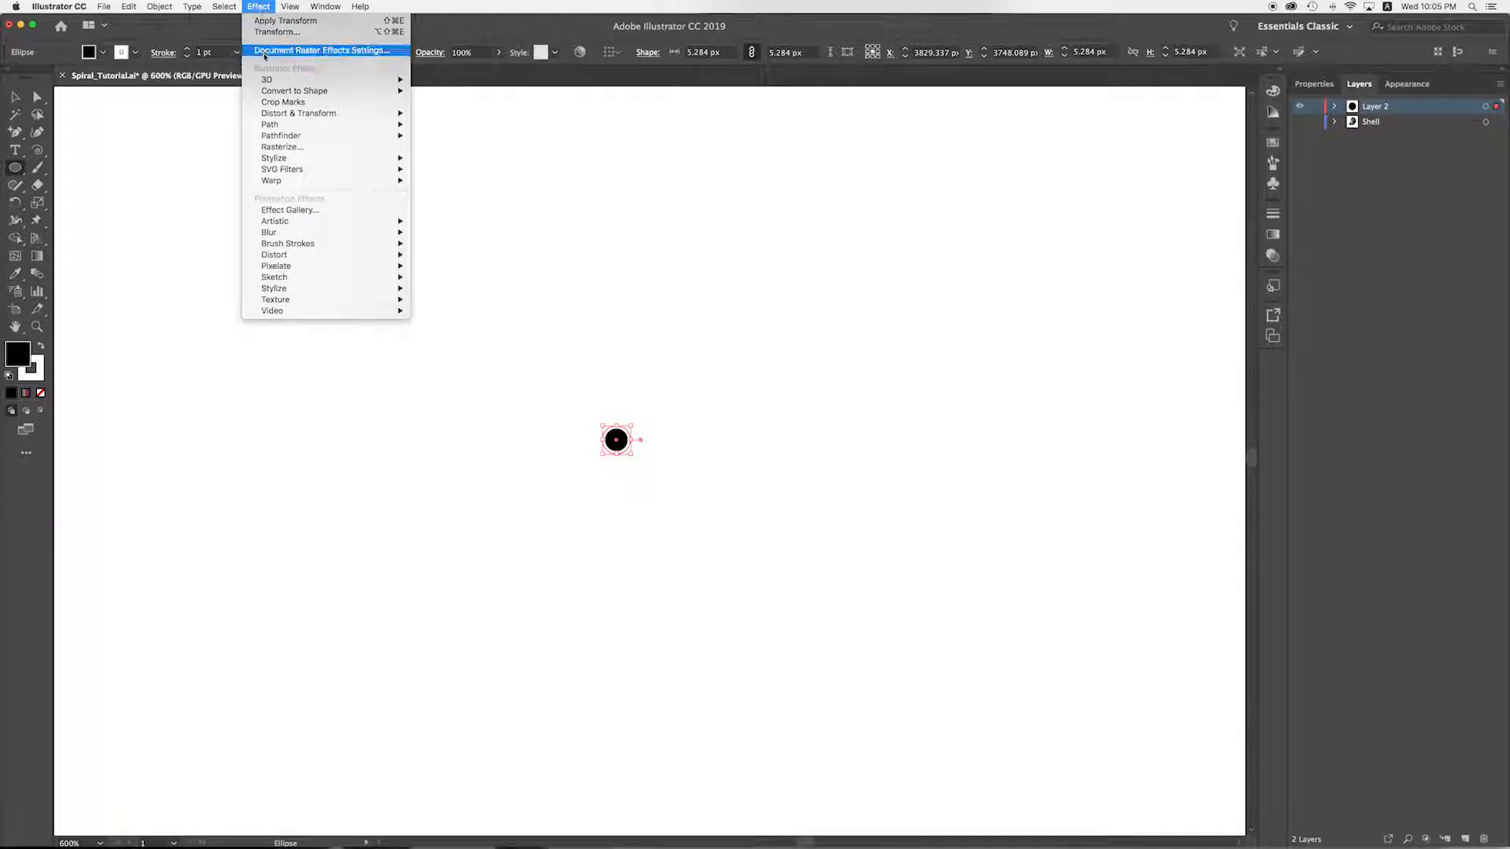
mouse_move(267, 116)
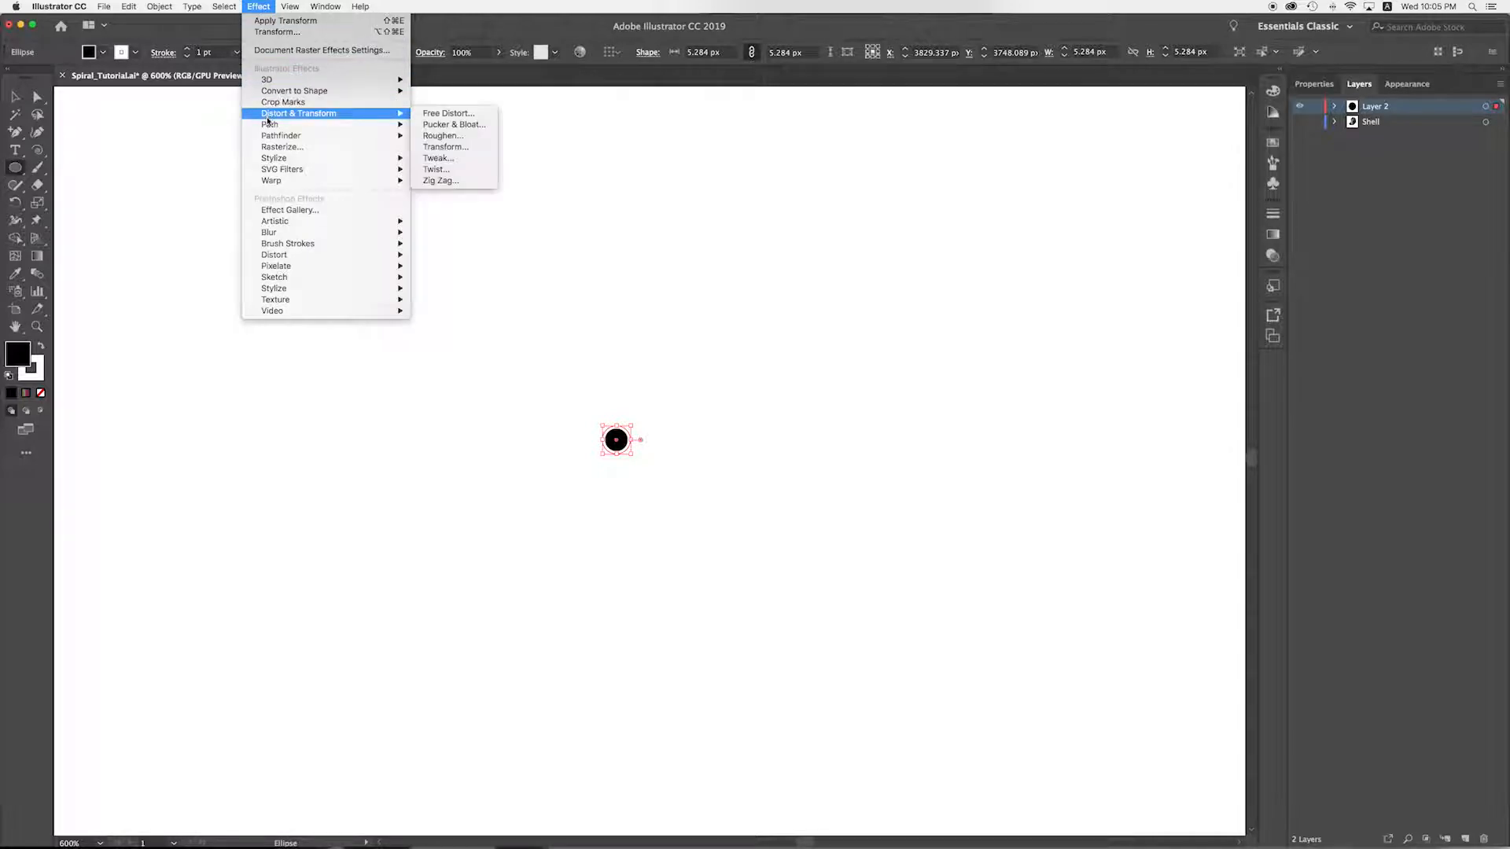
click(445, 147)
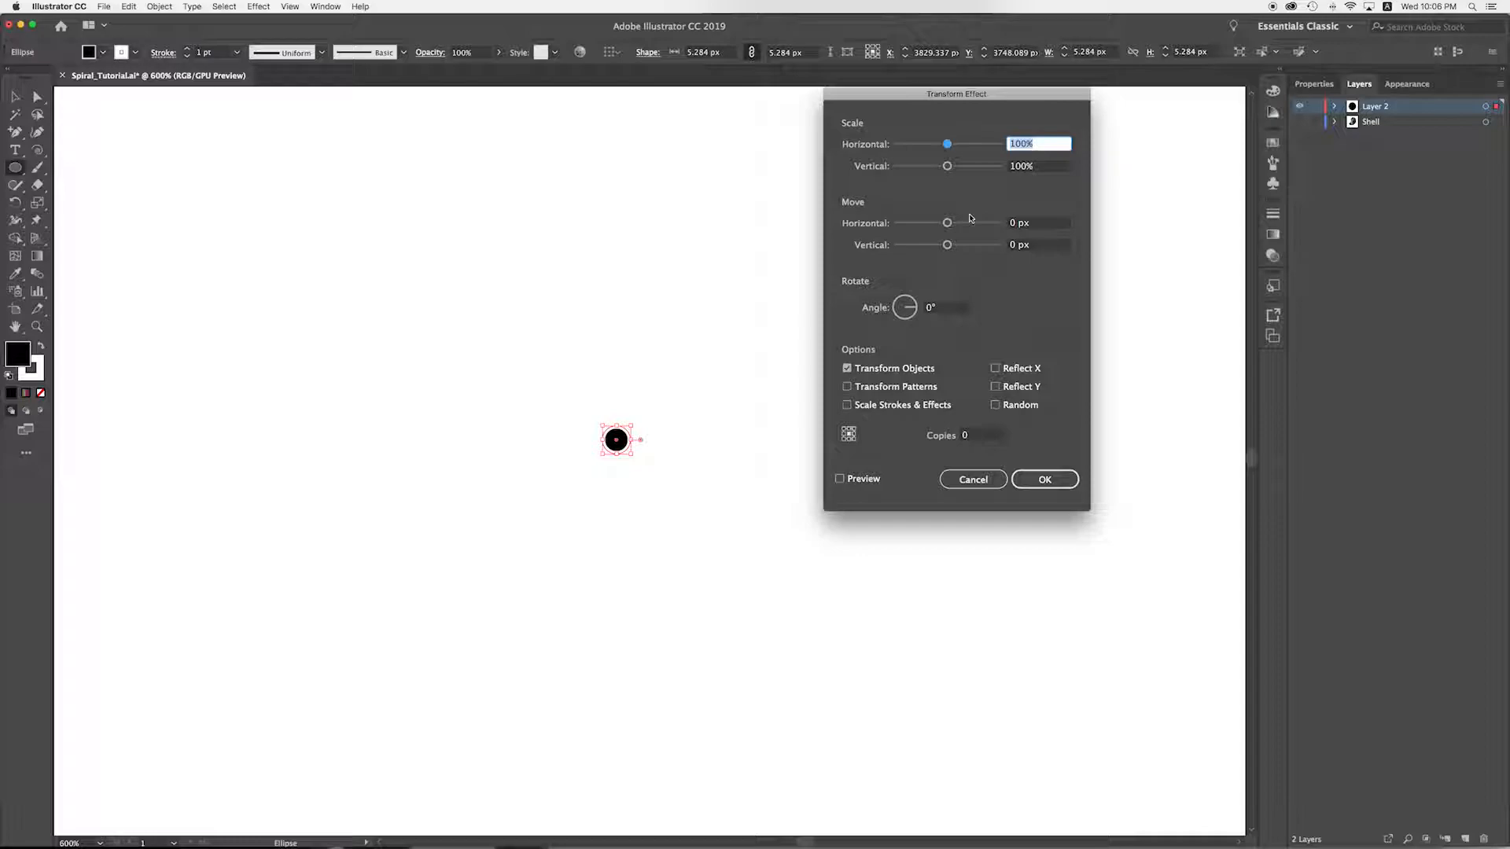
text(100)
key(Tab)
text(100)
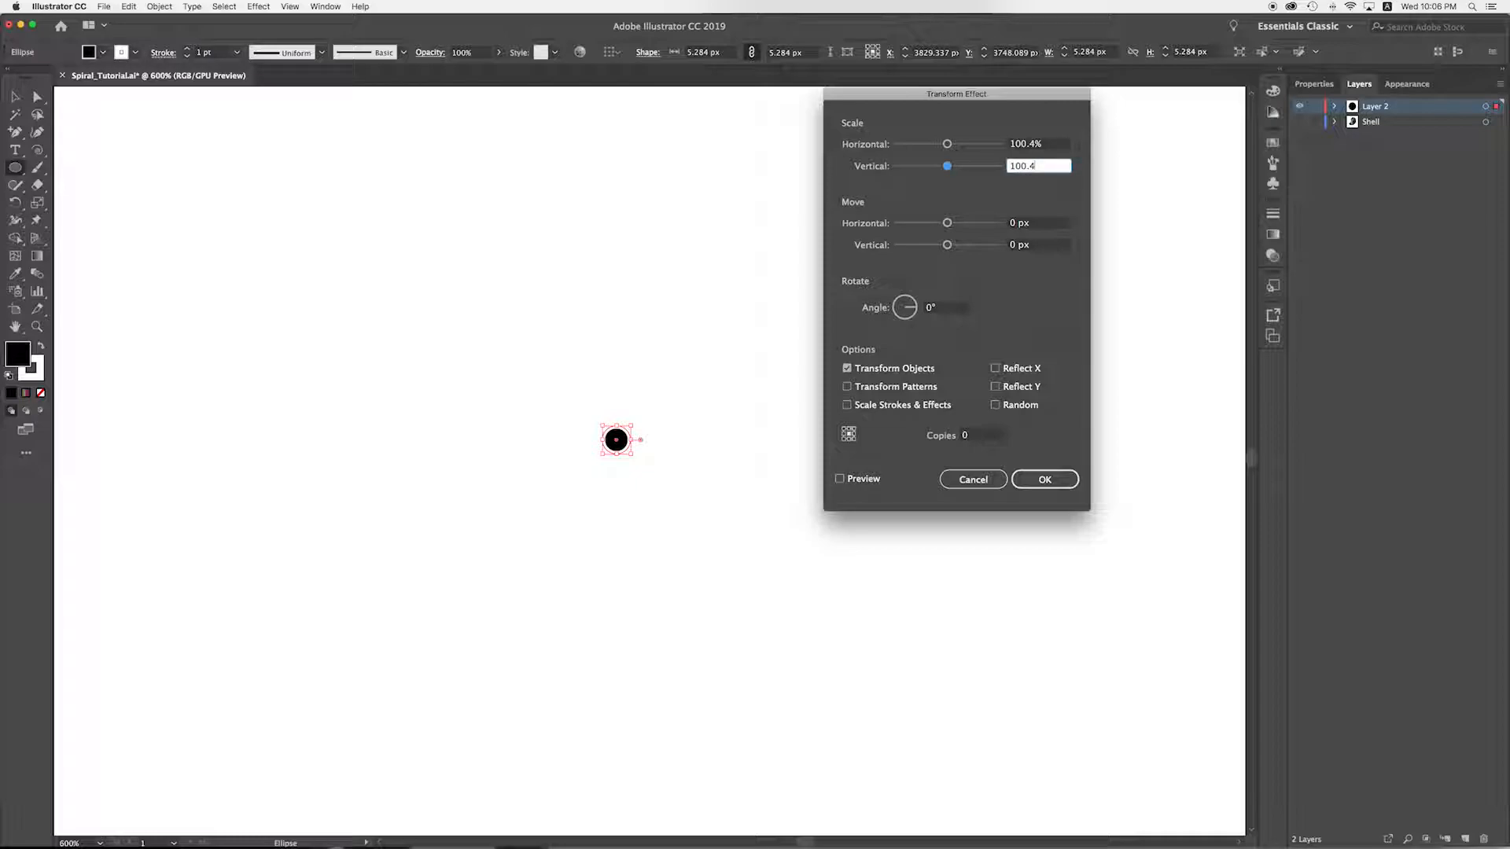
key(Tab)
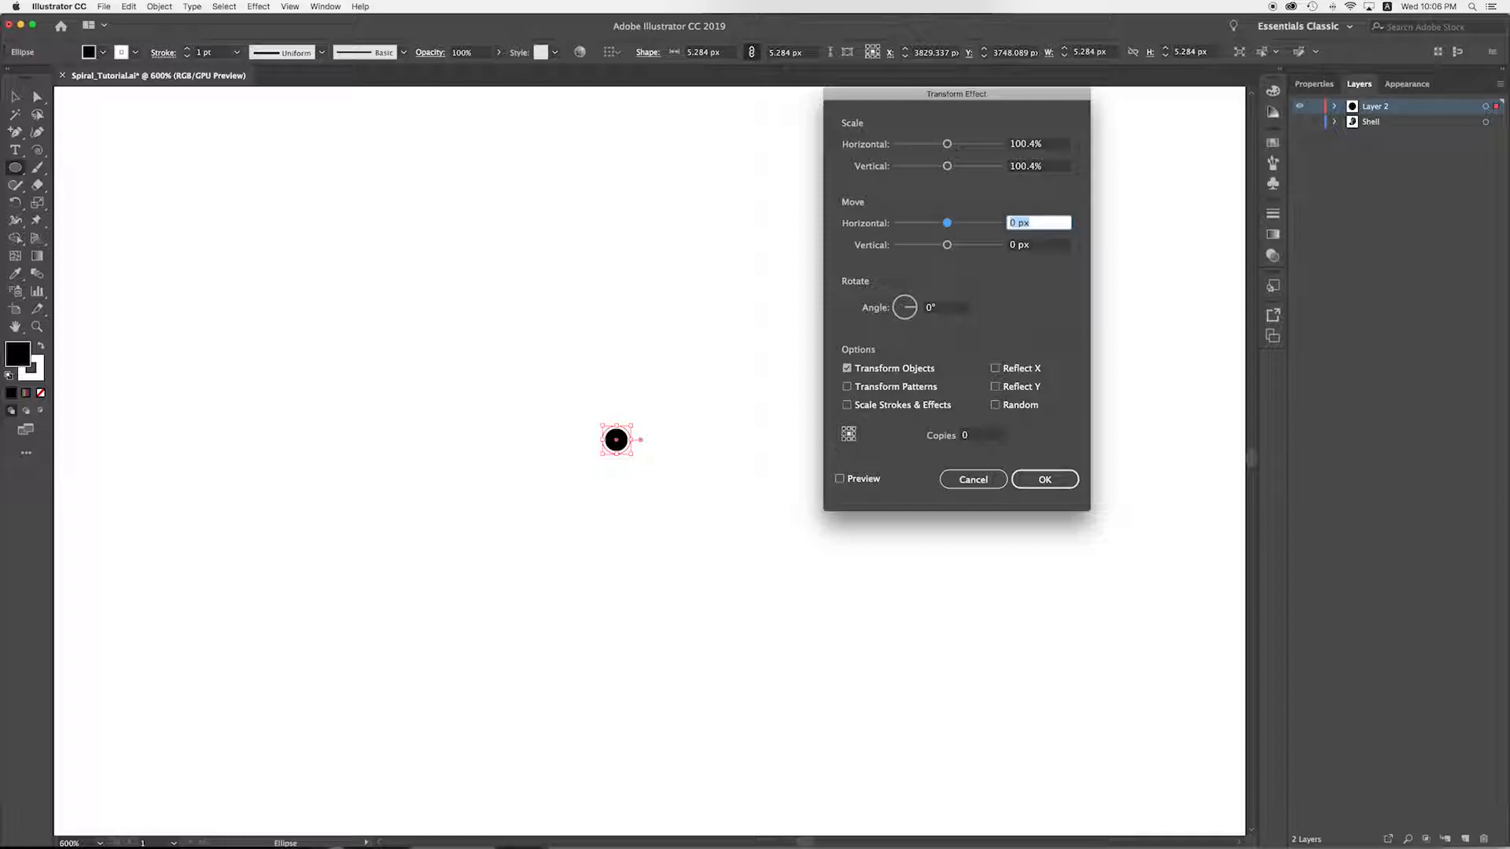
Step: Set the effect's horizontal move to 17 px, rotation angle to 16° and copies to 360, and apply it
text(17)
key(Tab)
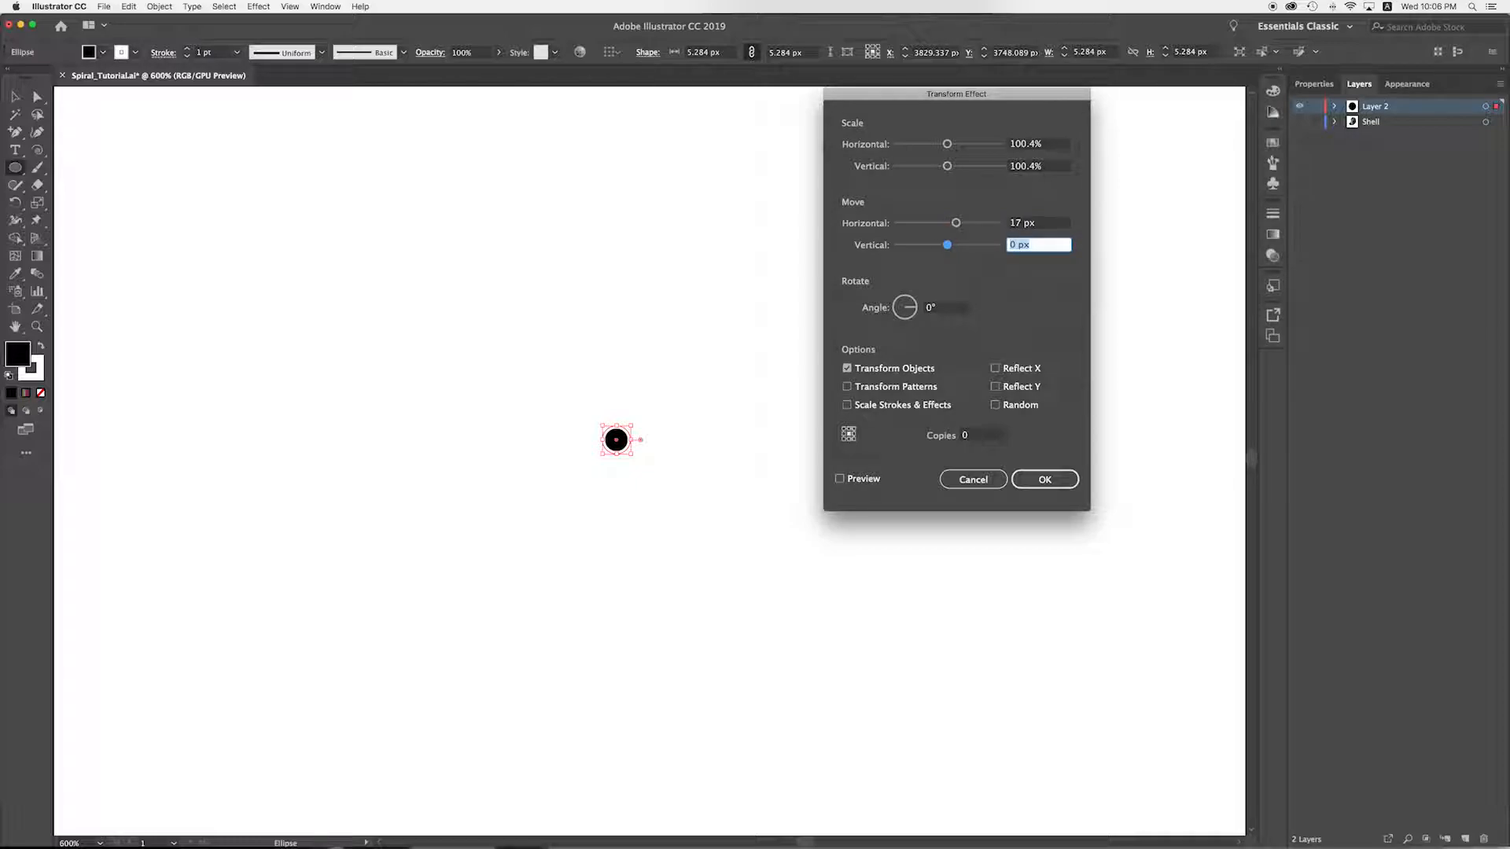
key(Tab)
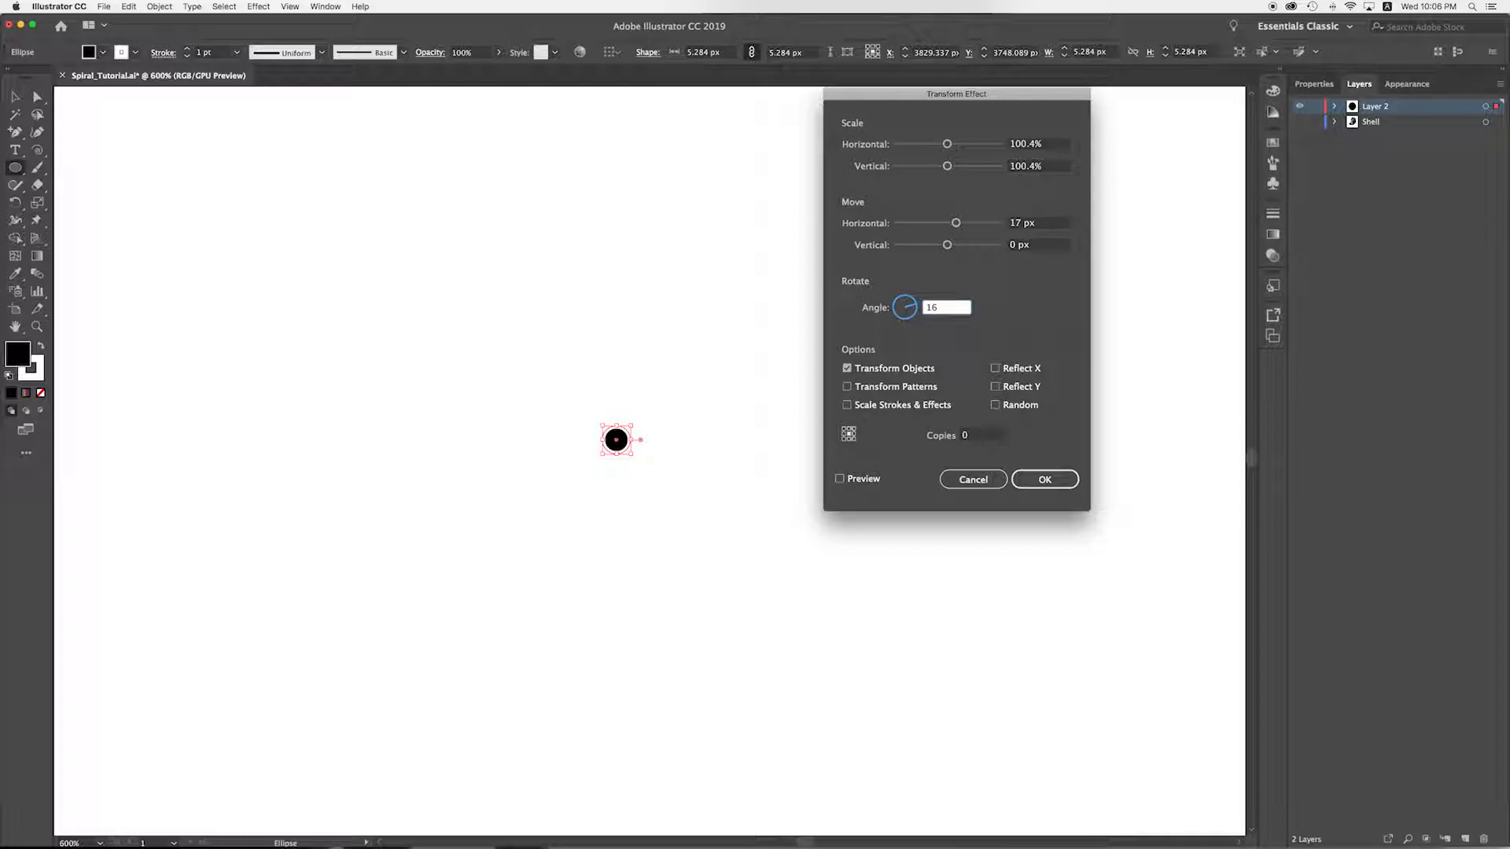
key(Tab)
key(Tab)
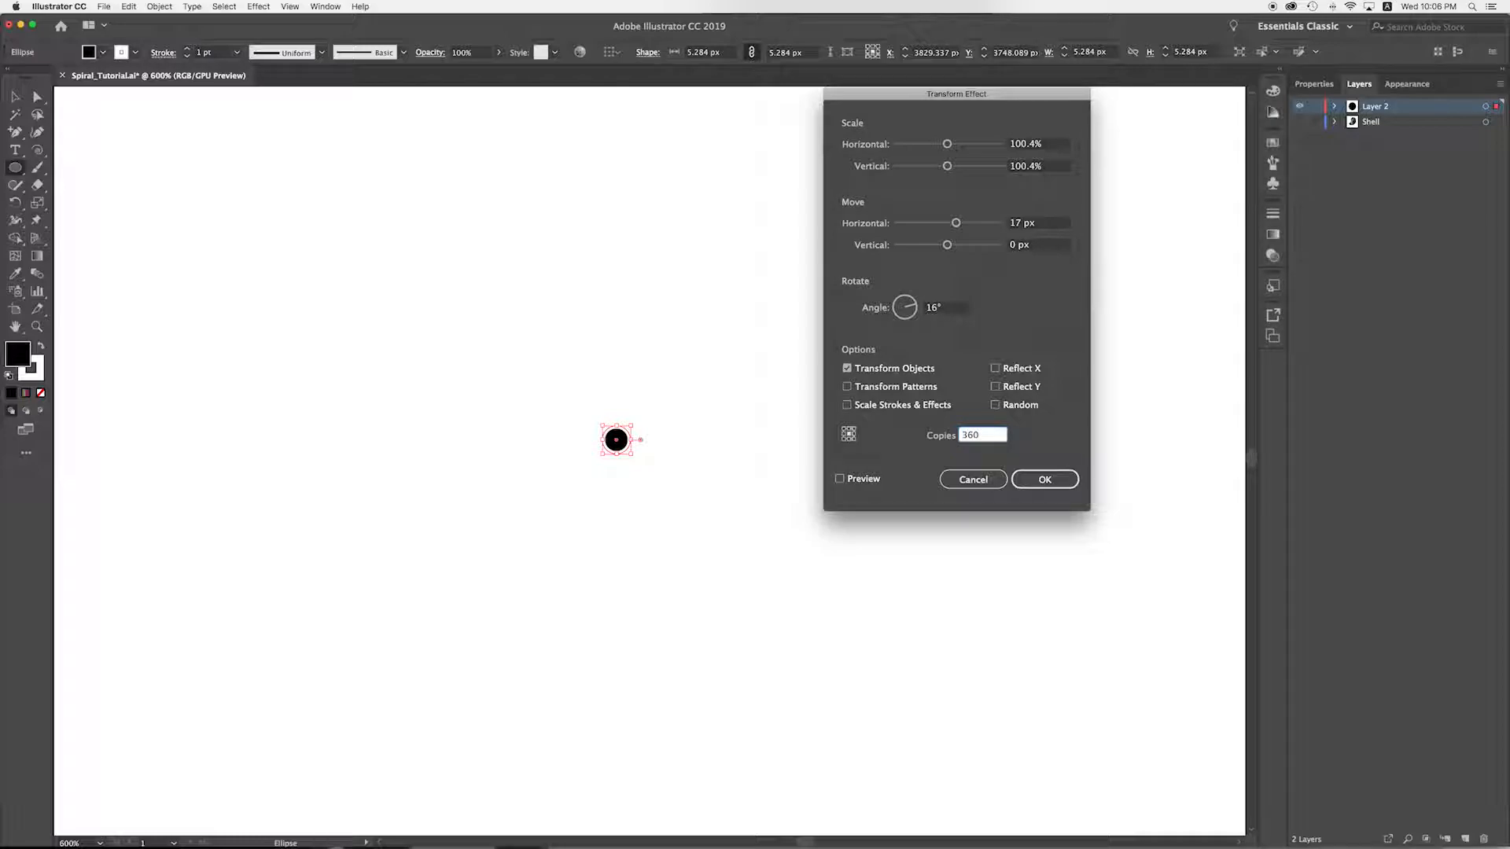
click(1050, 479)
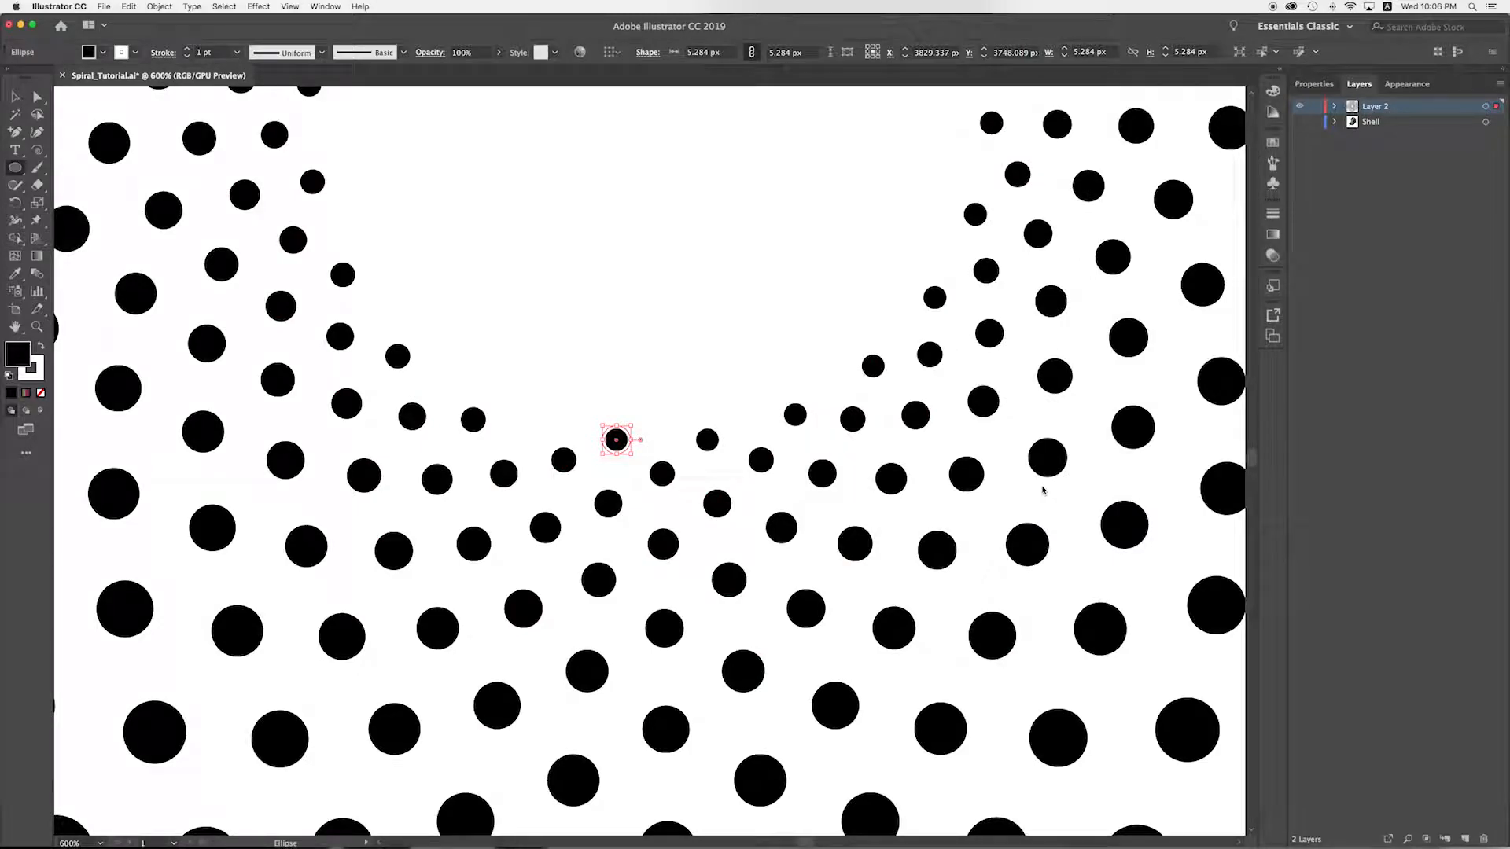
Step: Examine the whole dot spiral and the dots around the original circle at different magnifications
key(super+1)
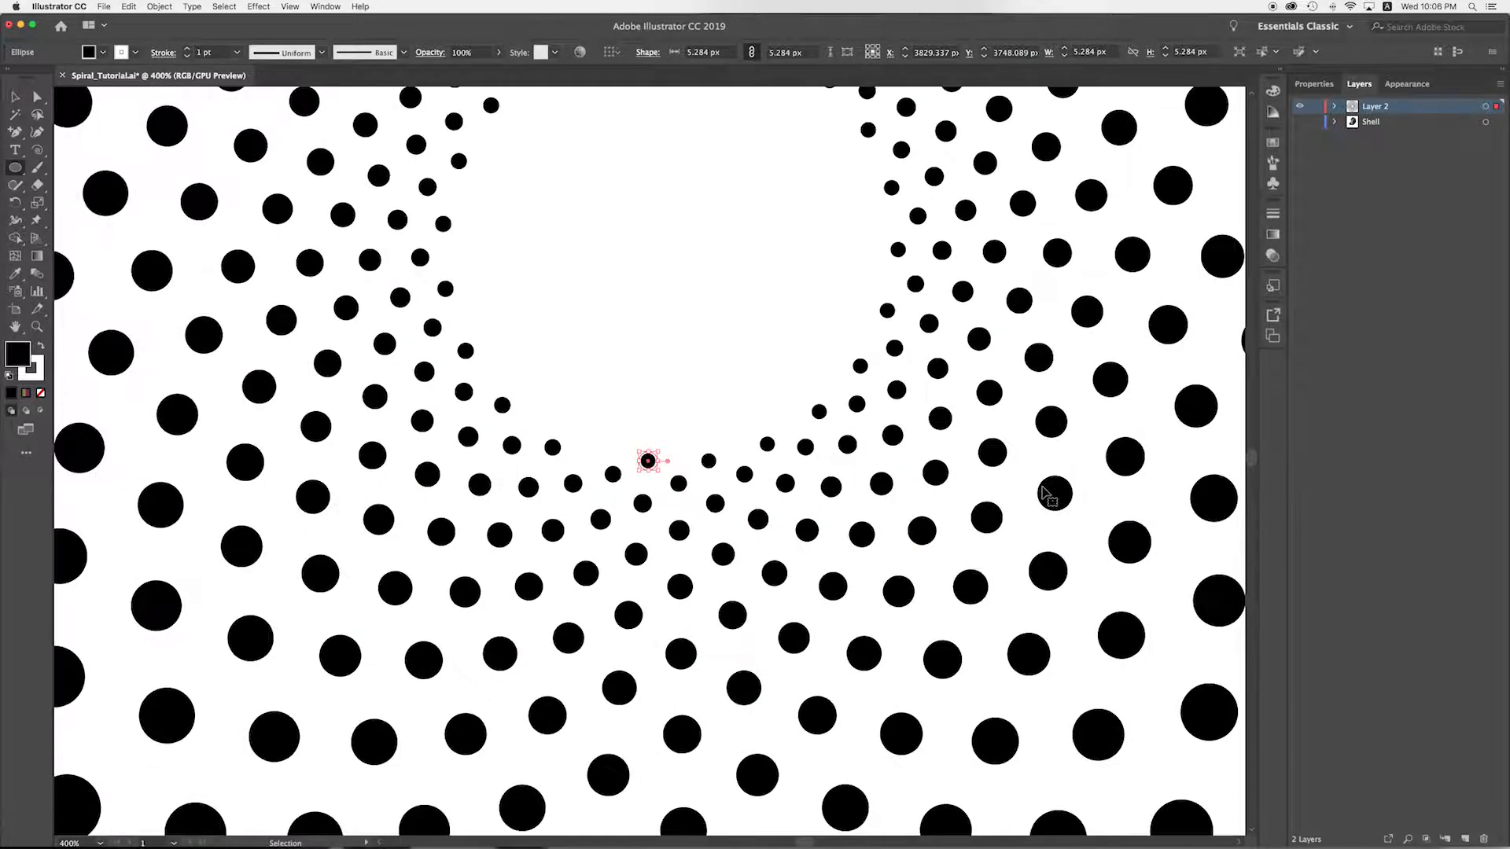
key(super+equal)
key(super+equal)
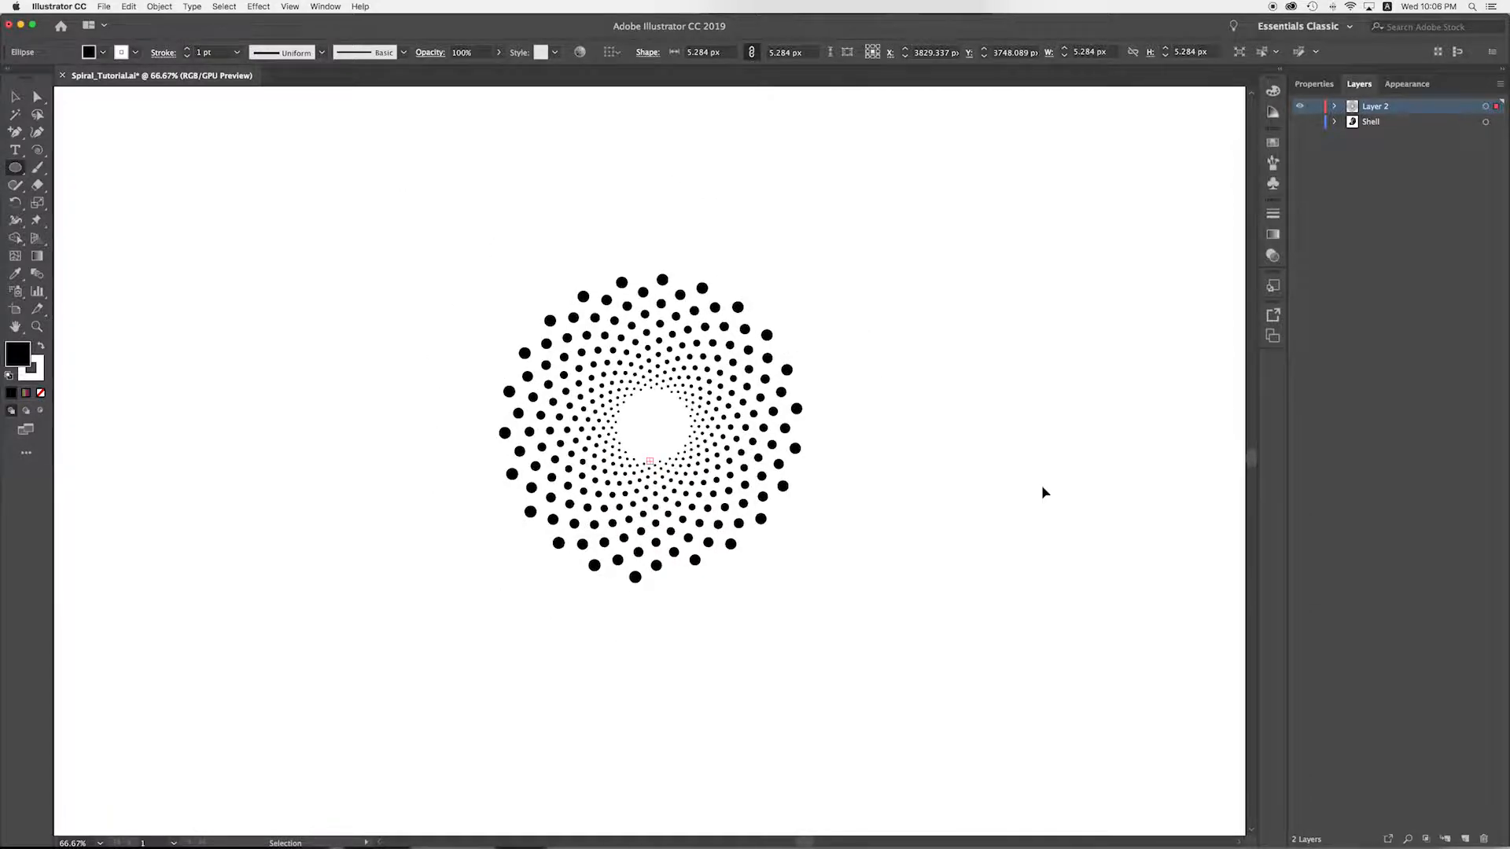
key(super+equal)
key(super+equal)
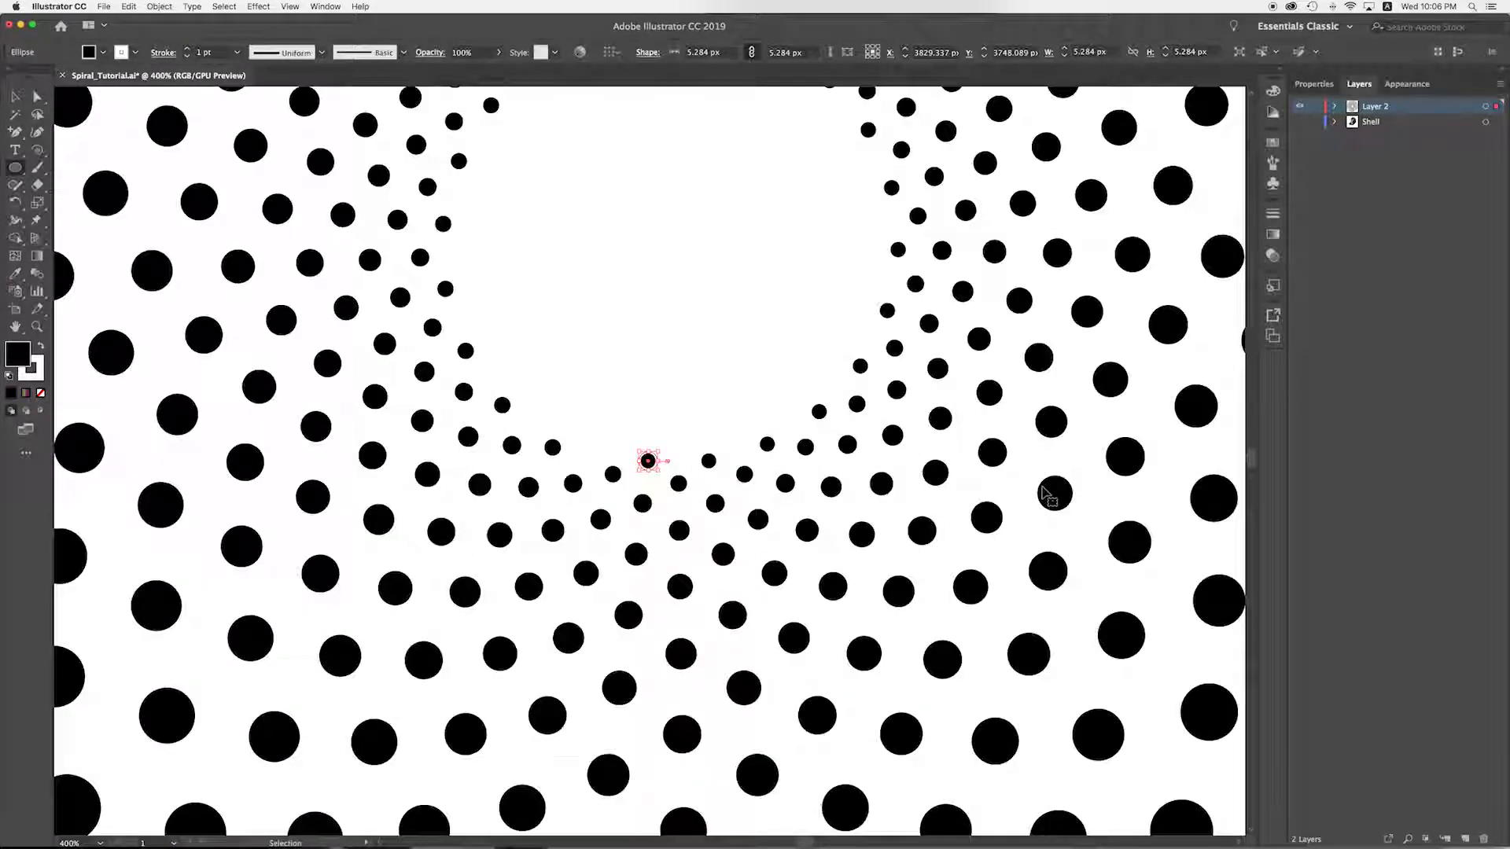
key(super+minus)
key(super+minus)
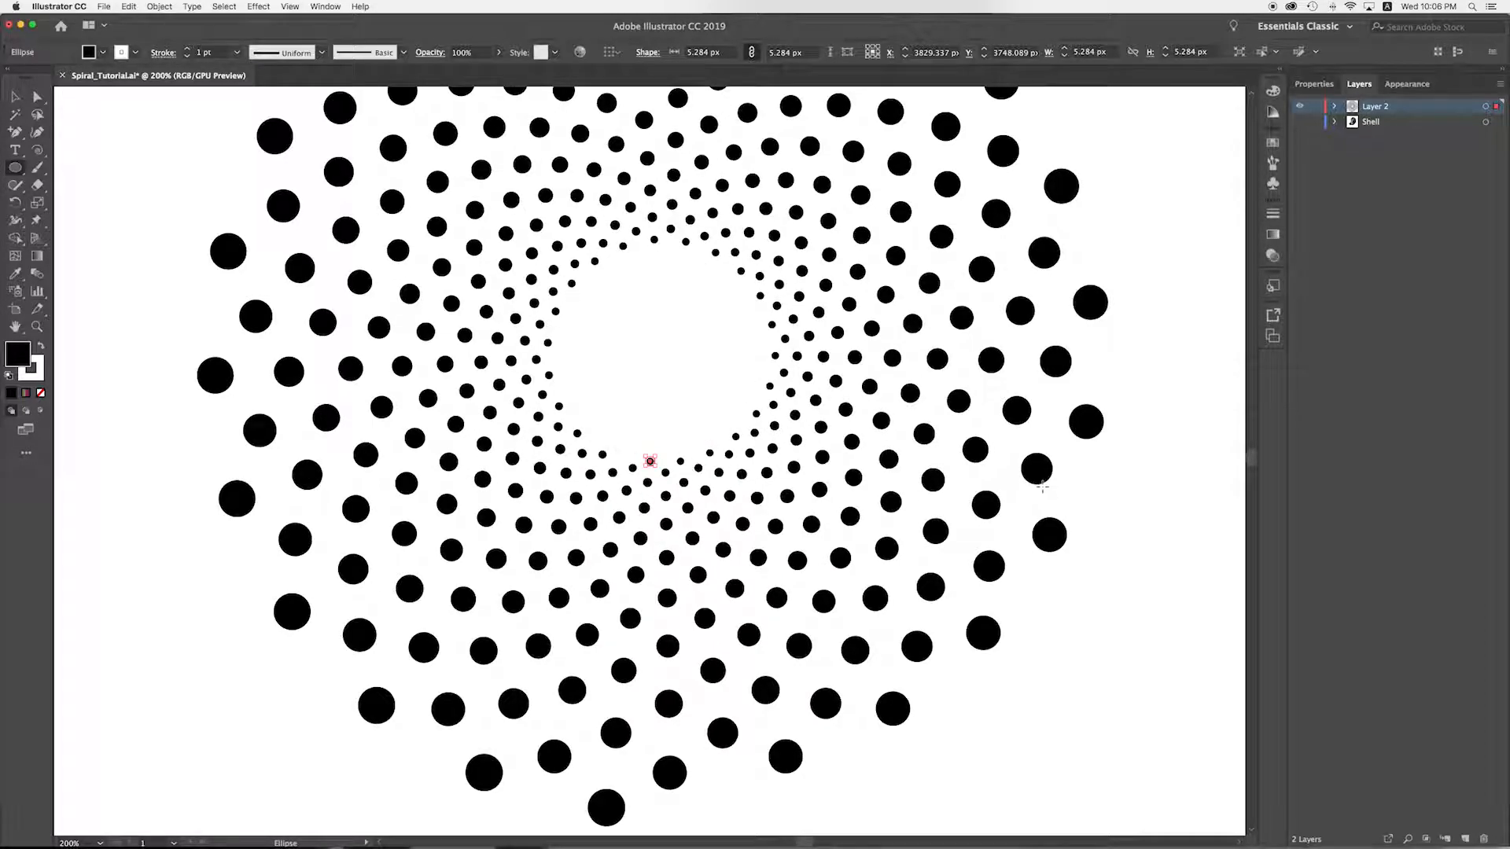
key(super+equal)
key(super+equal)
key(super+equal)
key(super+equal)
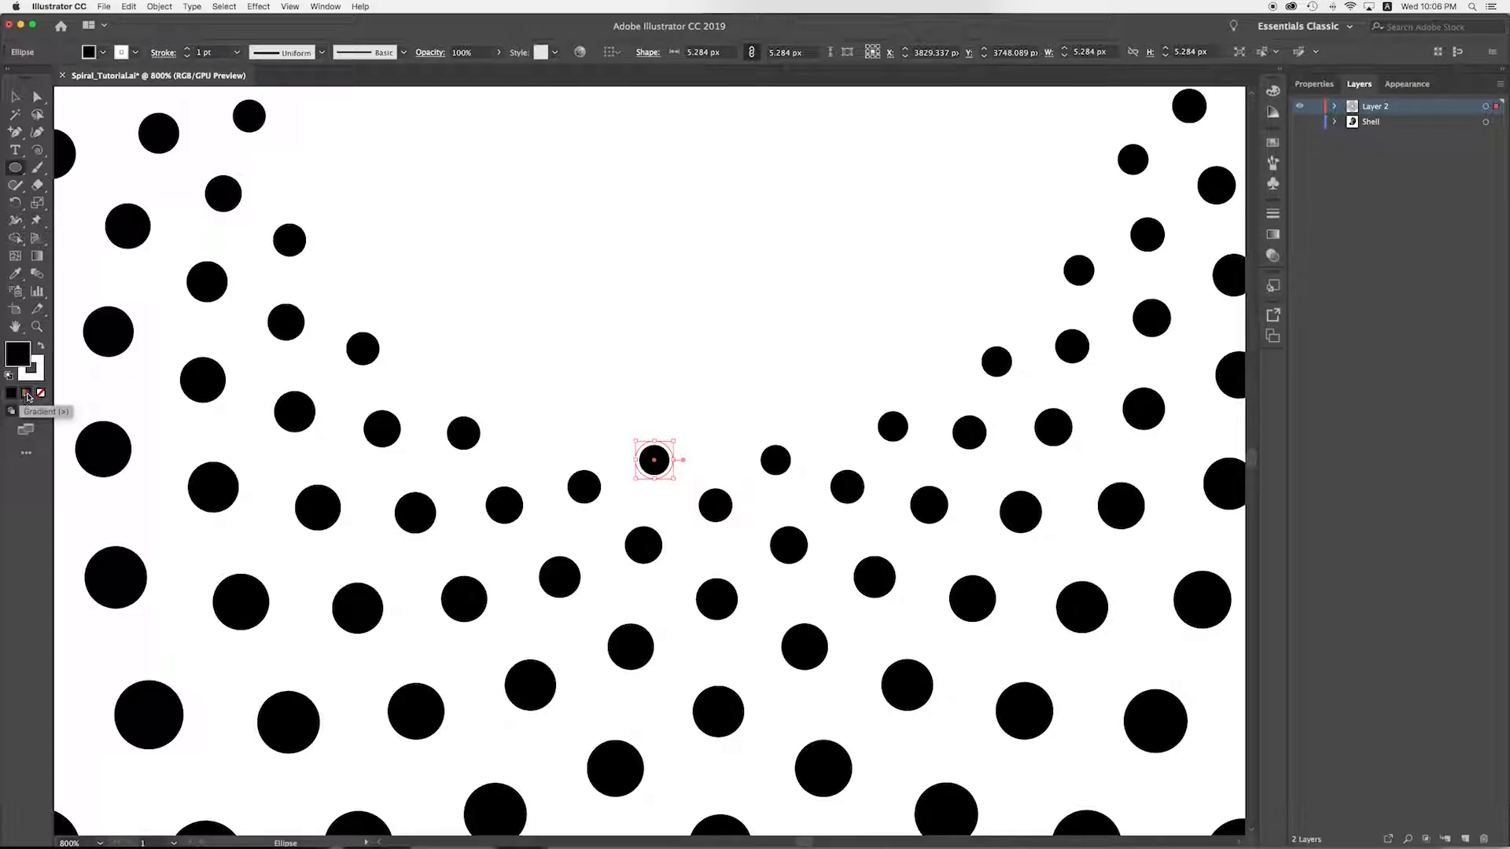
Step: Give the circle a gradient fill, and open and close the Fruits and Vegetables gradient swatch library
click(26, 395)
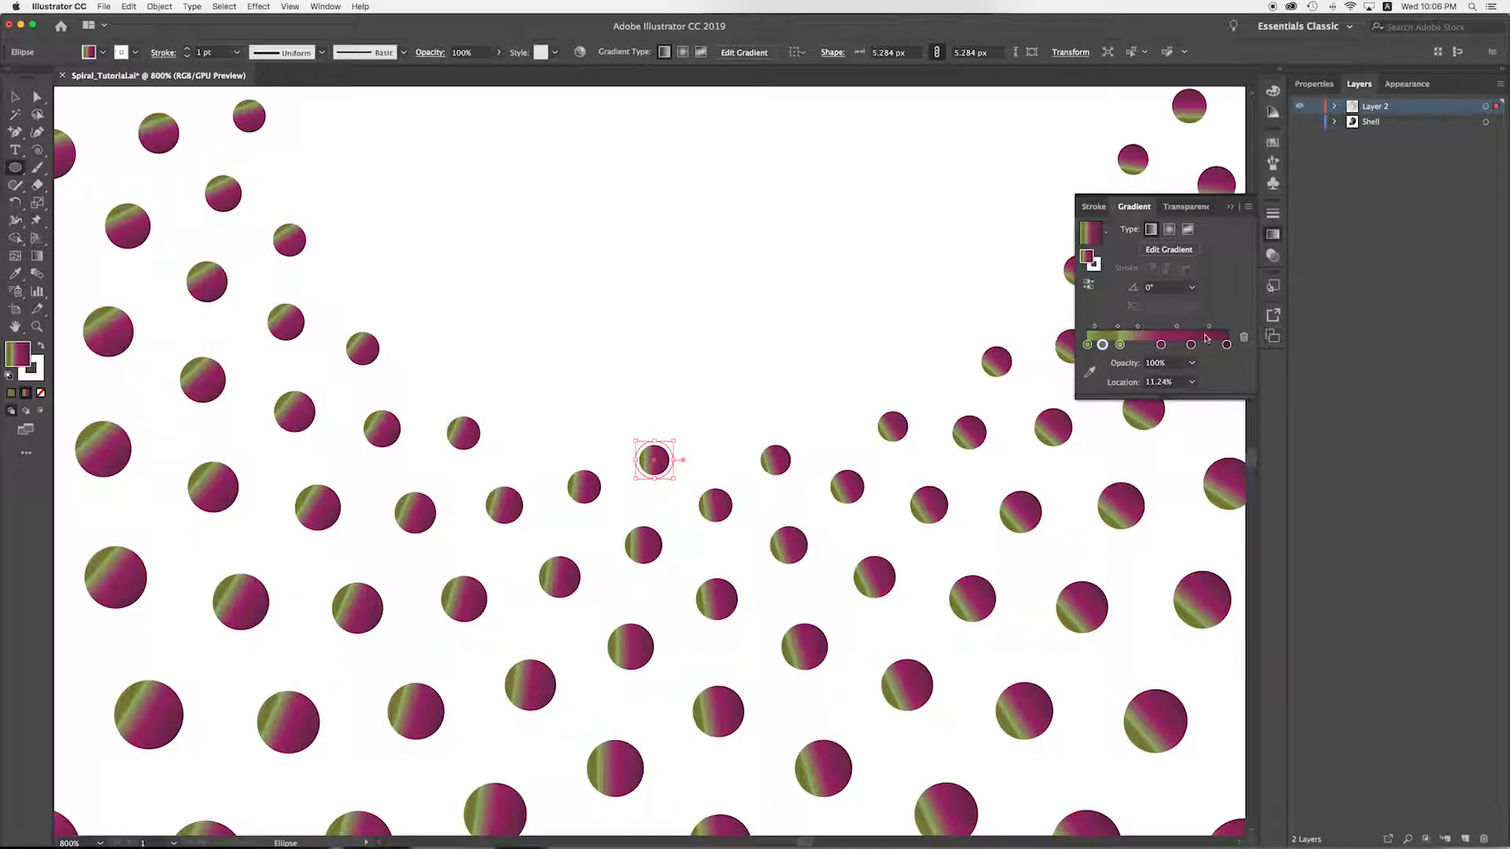
click(1272, 145)
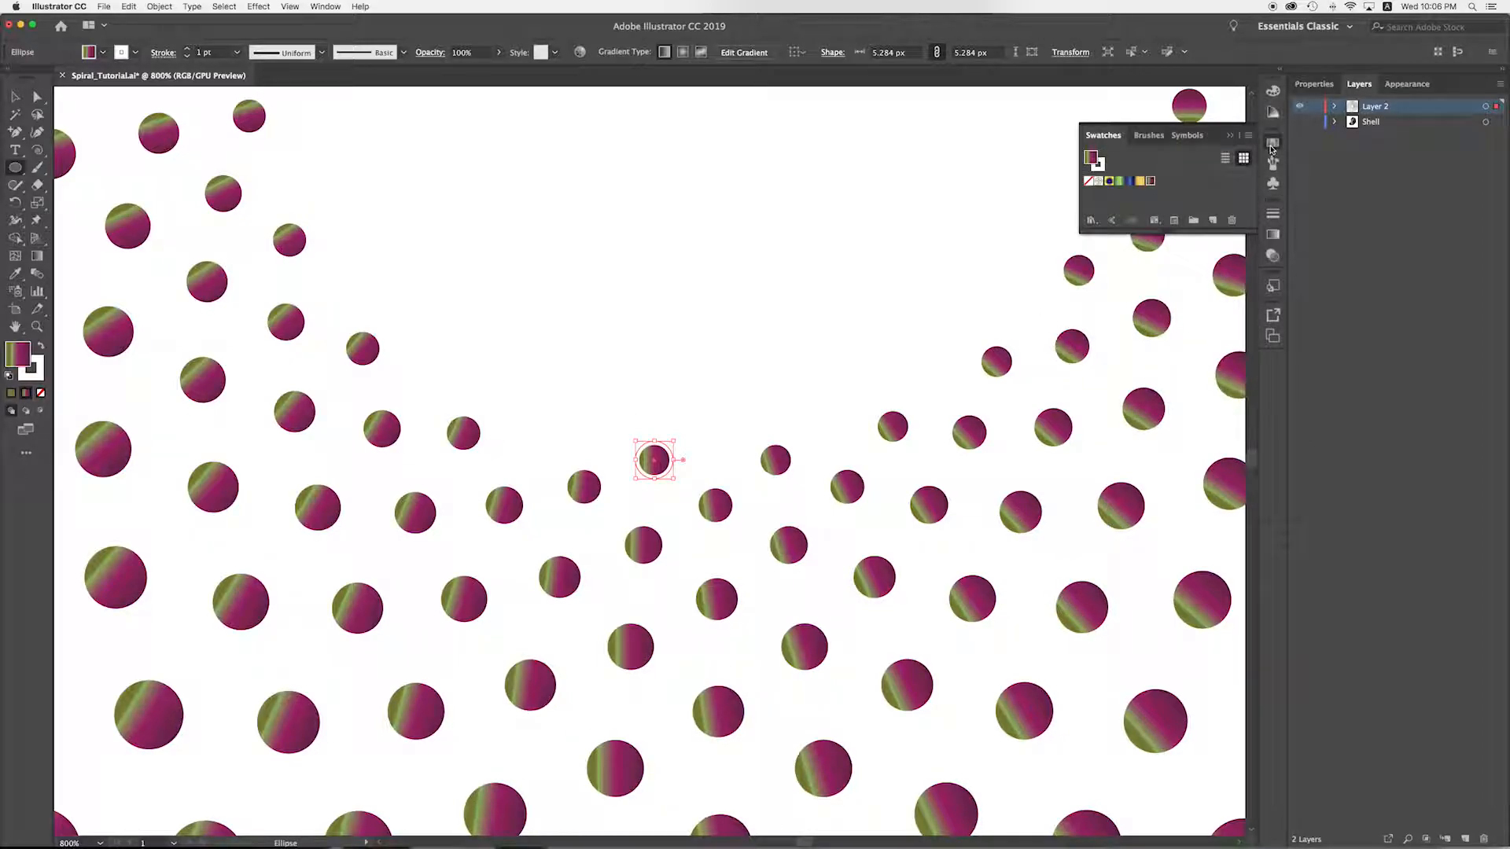
click(1092, 221)
mouse_move(1115, 342)
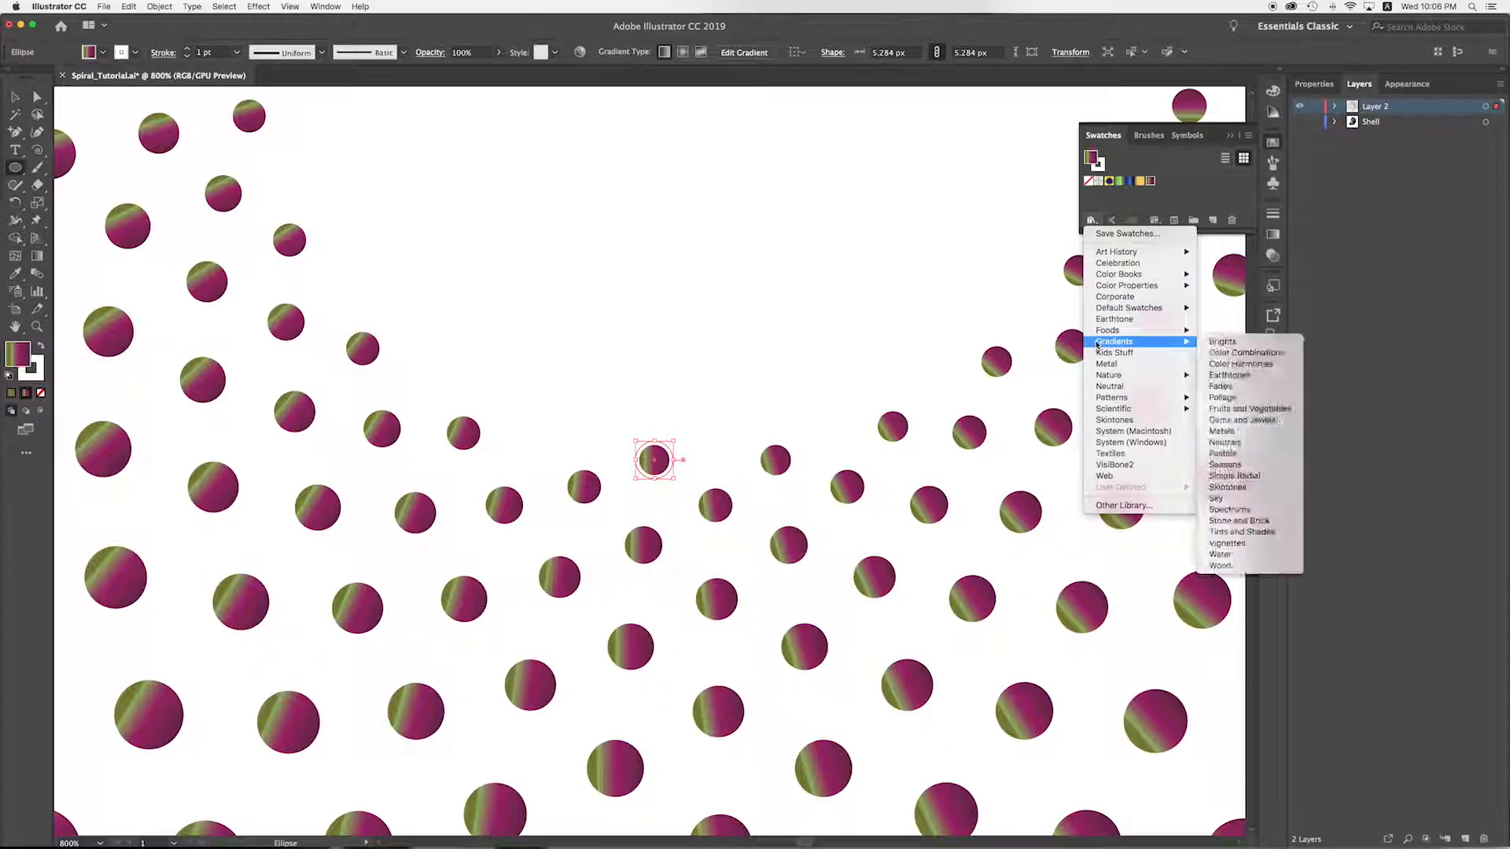
click(1246, 409)
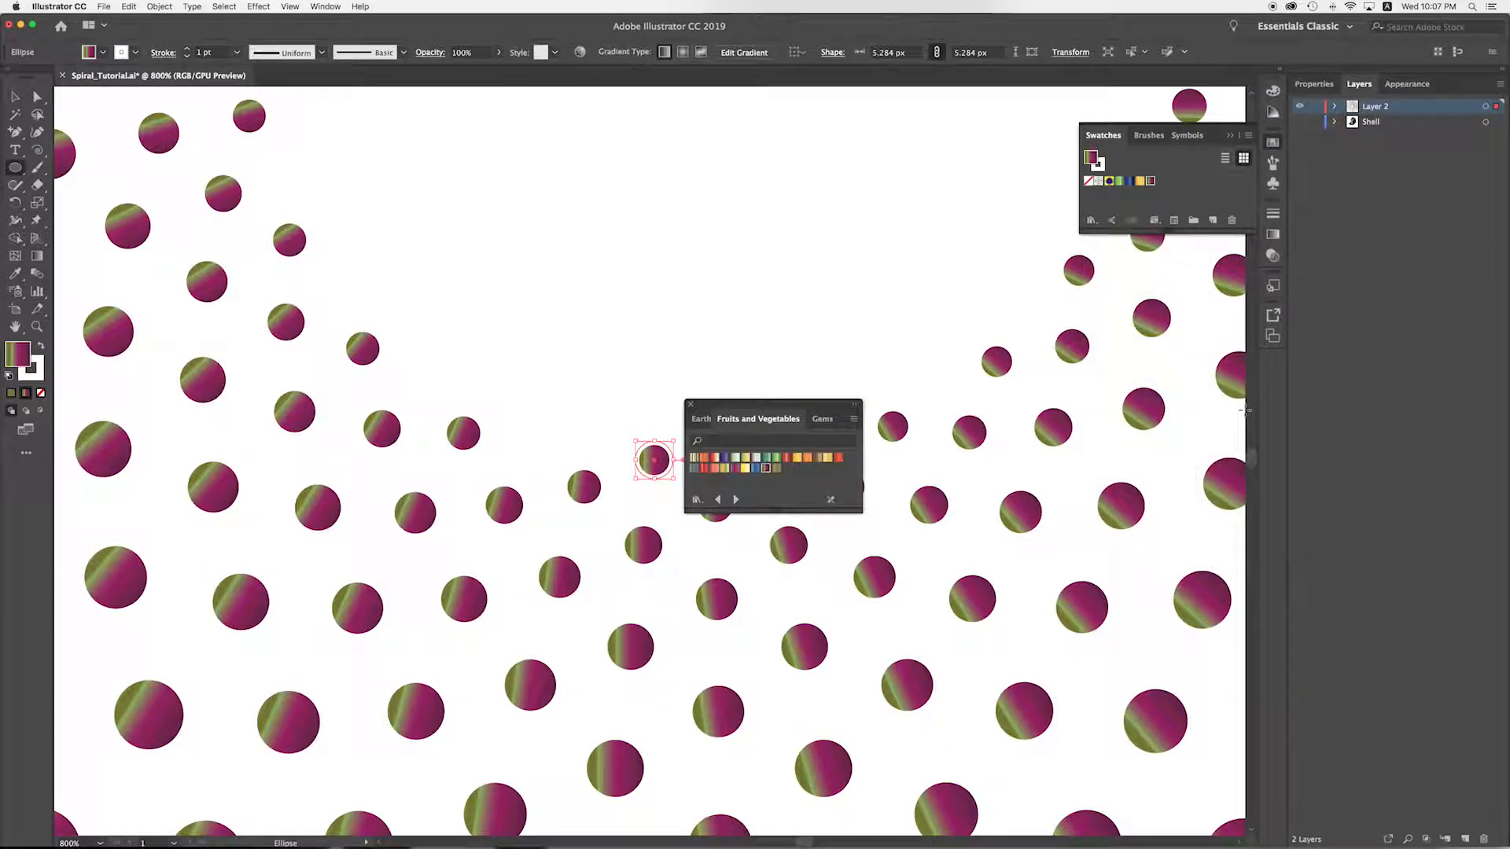
click(691, 405)
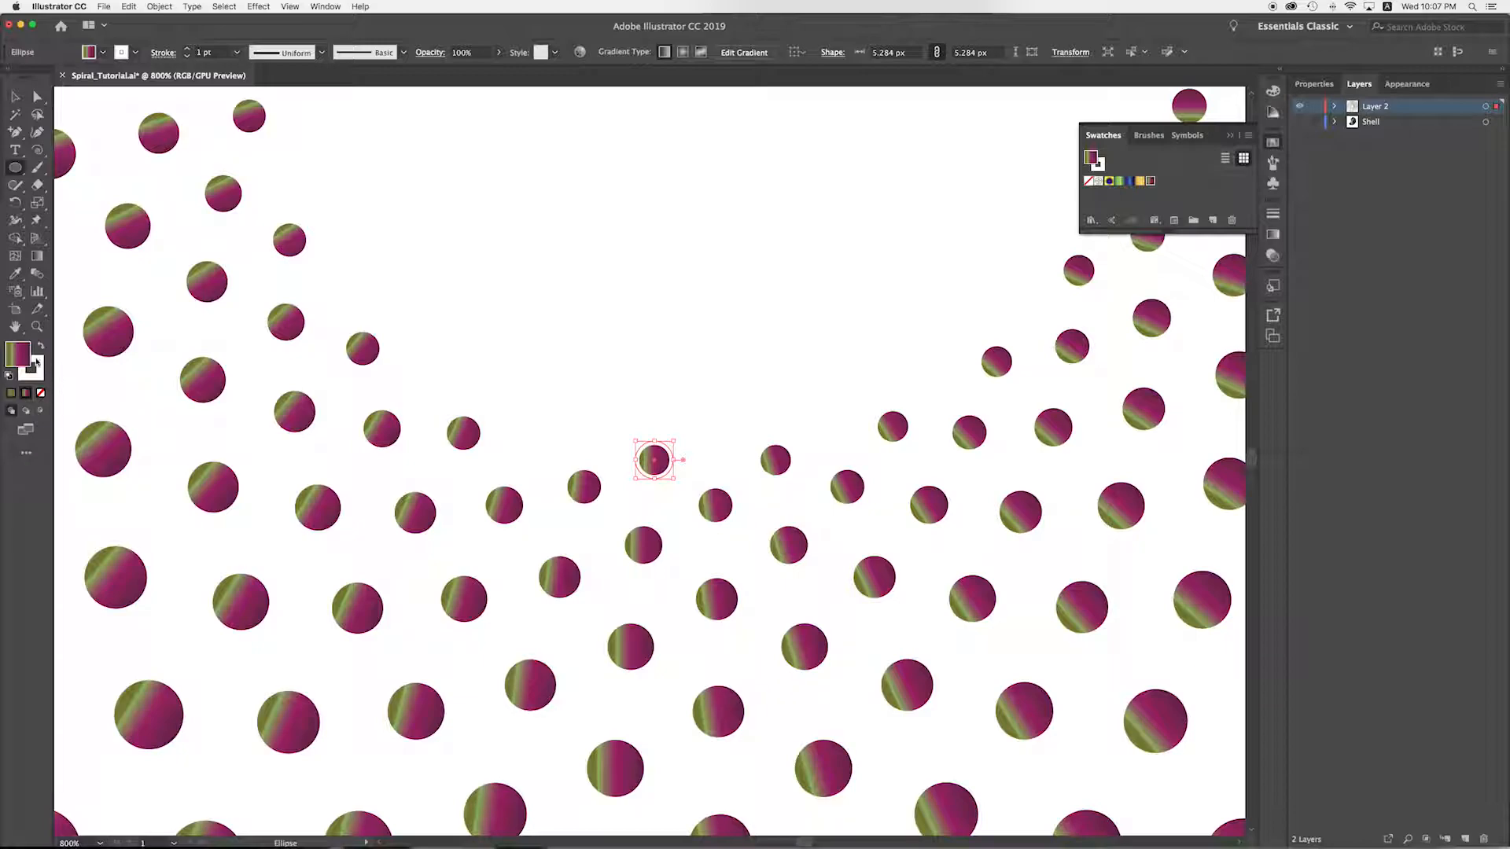
Step: Apply a gradient to the circle's stroke and remove its intermediate colour stops, keeping only the green and dark purple end stops
click(37, 364)
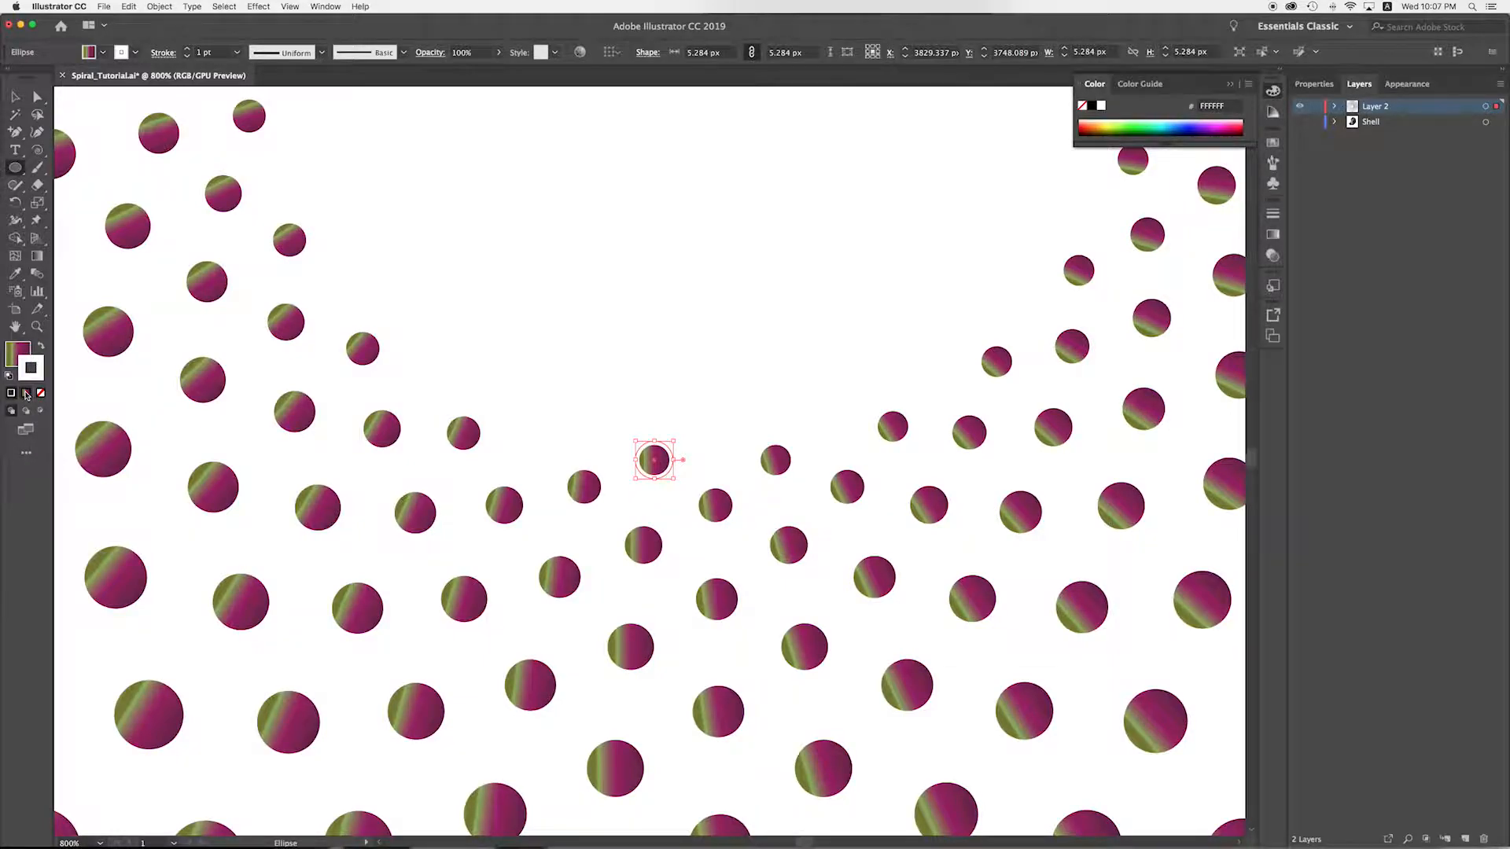
click(26, 394)
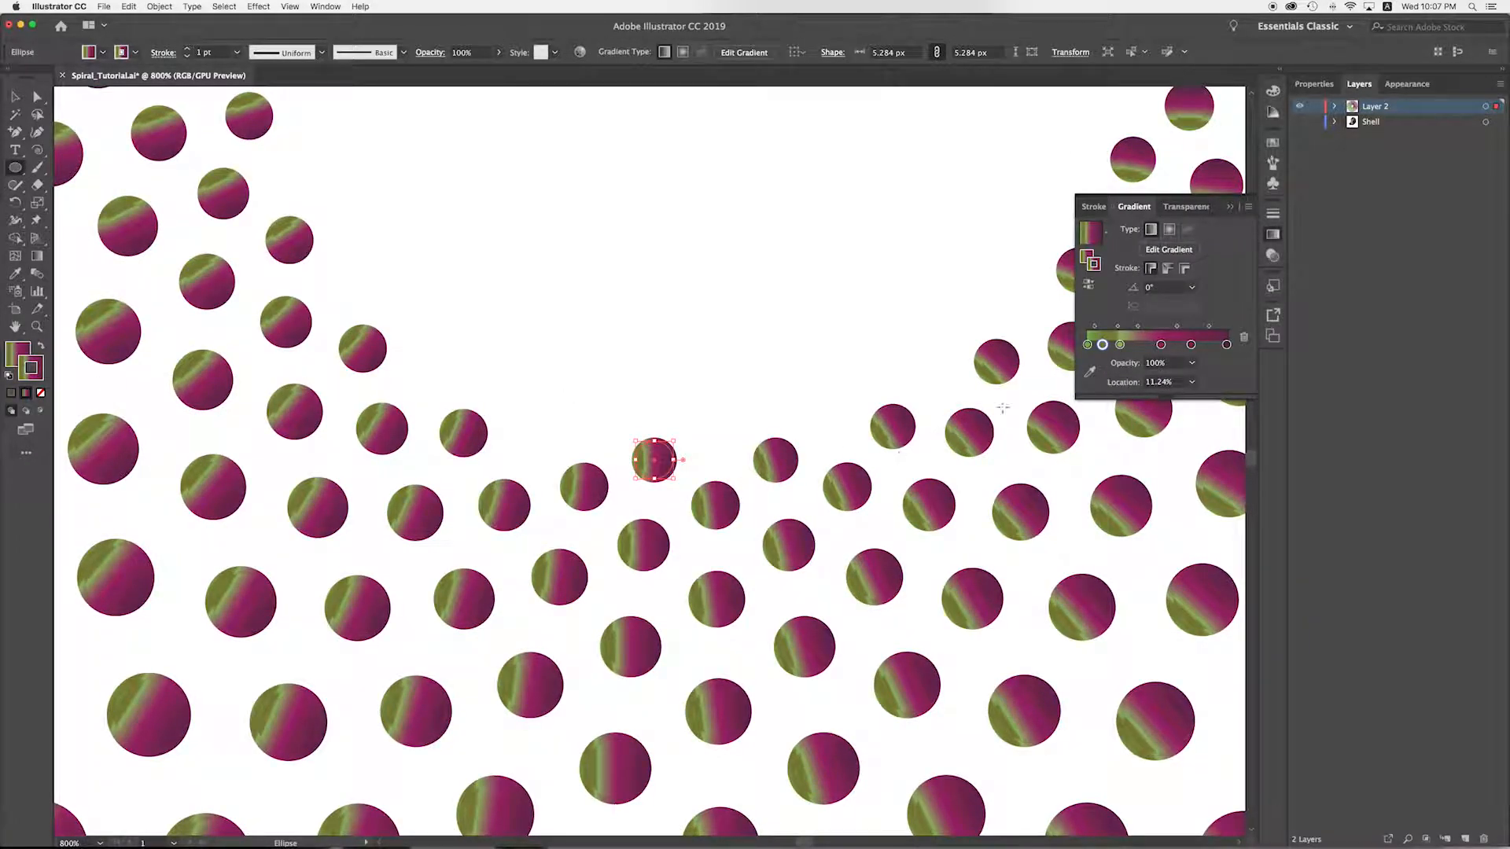
drag(1102, 345, 1141, 381)
click(1121, 345)
click(1160, 346)
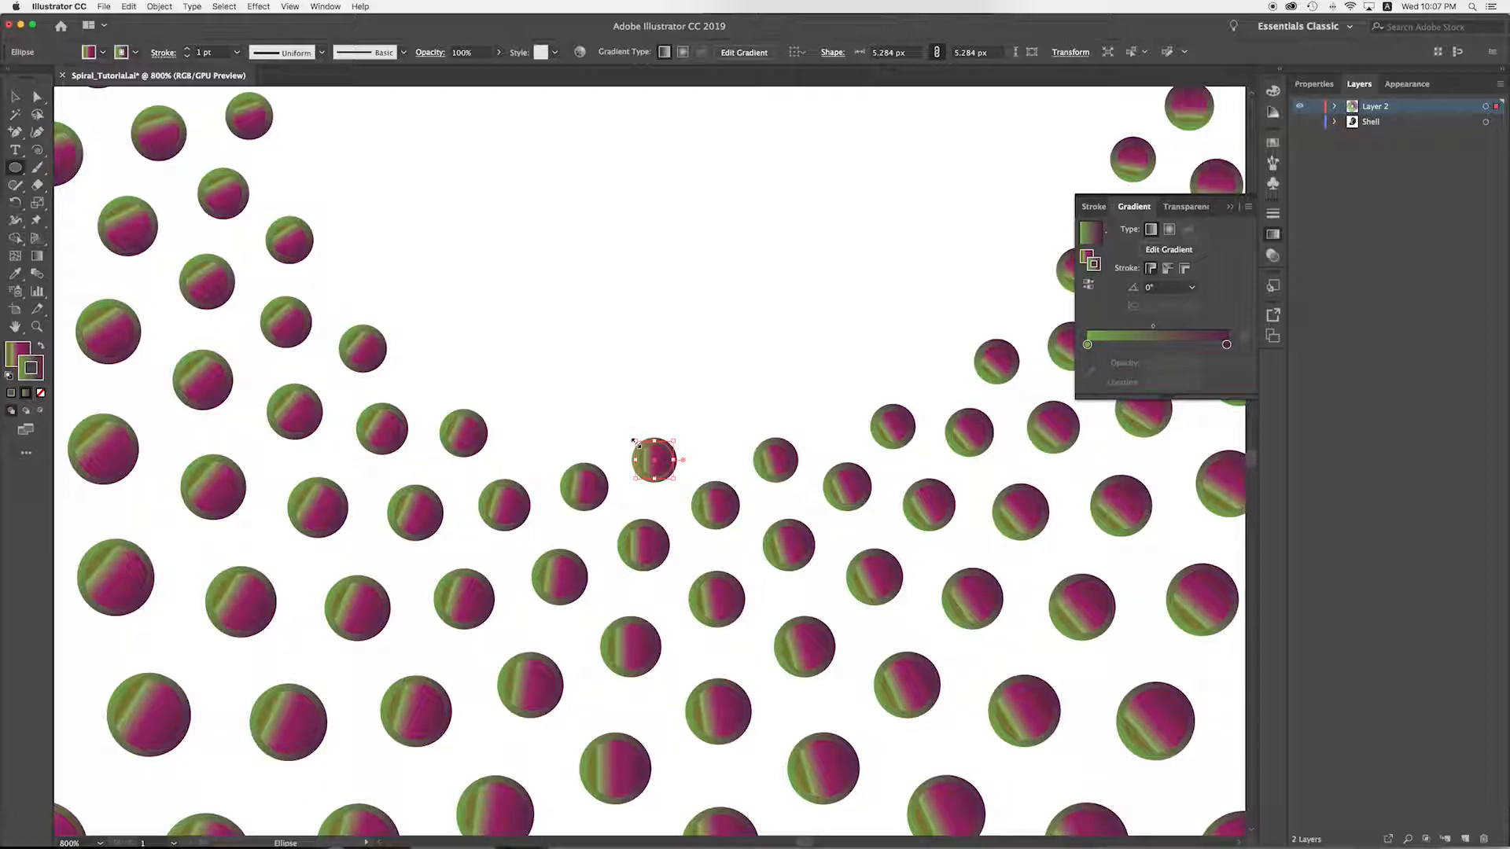
Step: Rotate the original circle 45° clockwise so its gradients run at -45°
key(v)
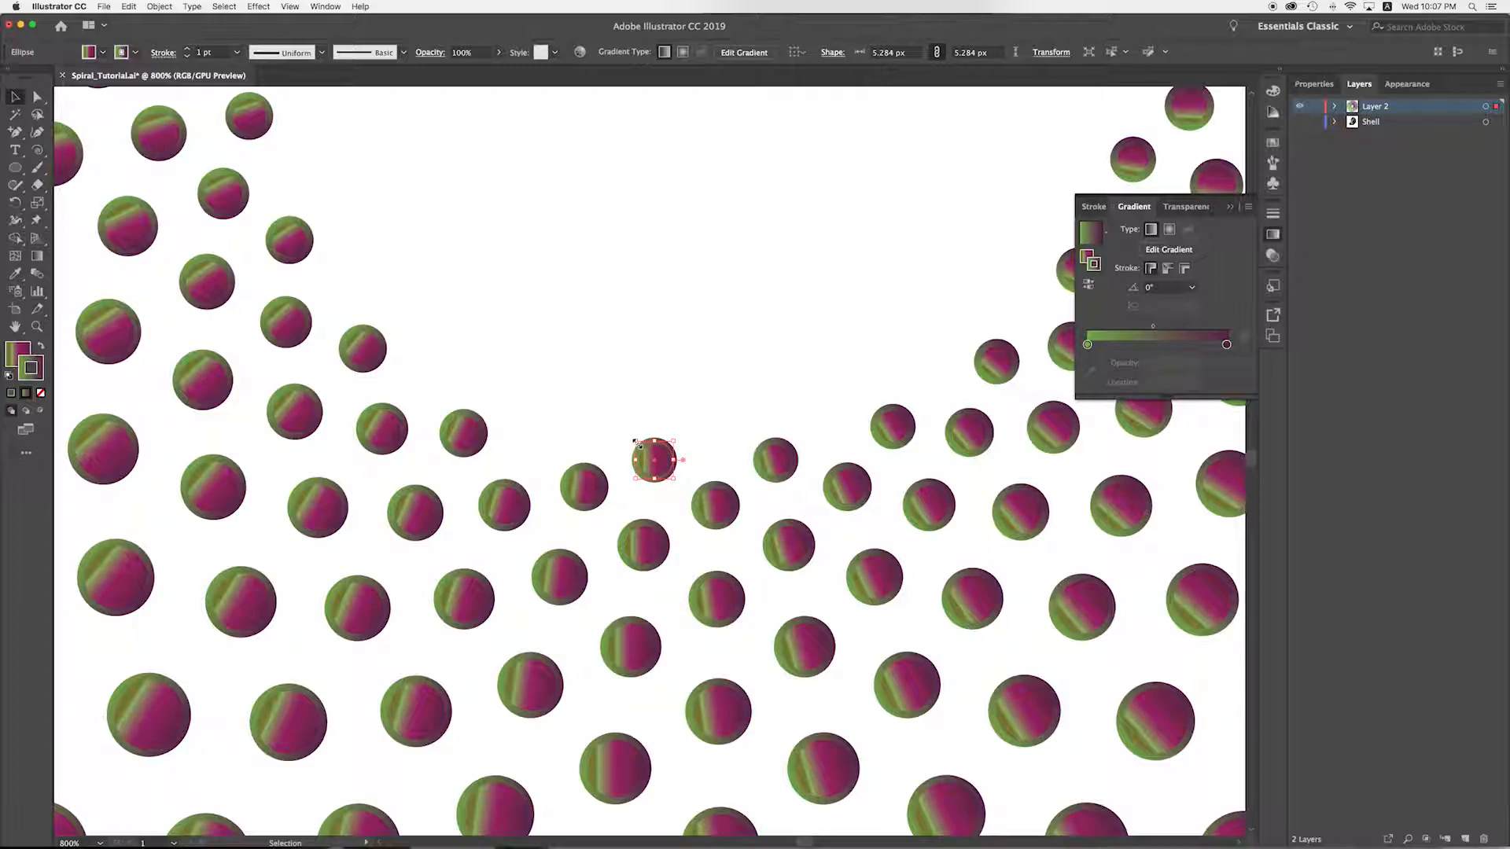
key(super+minus)
key(super+minus)
key(super+minus)
key(super+minus)
key(super+minus)
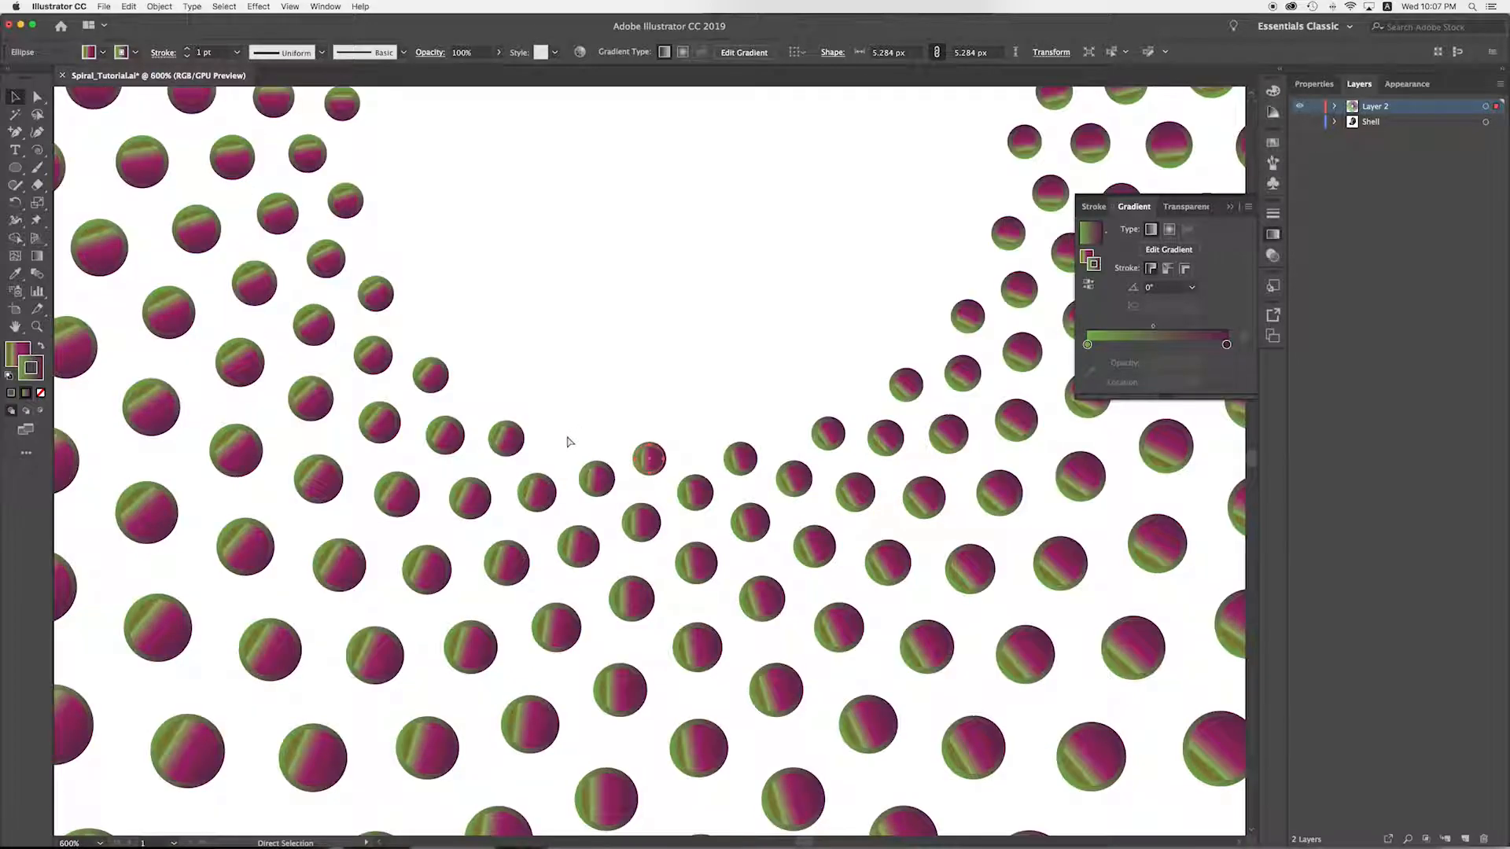
key(super+equal)
key(super+equal)
key(super+equal)
key(super+equal)
drag(643, 458, 675, 454)
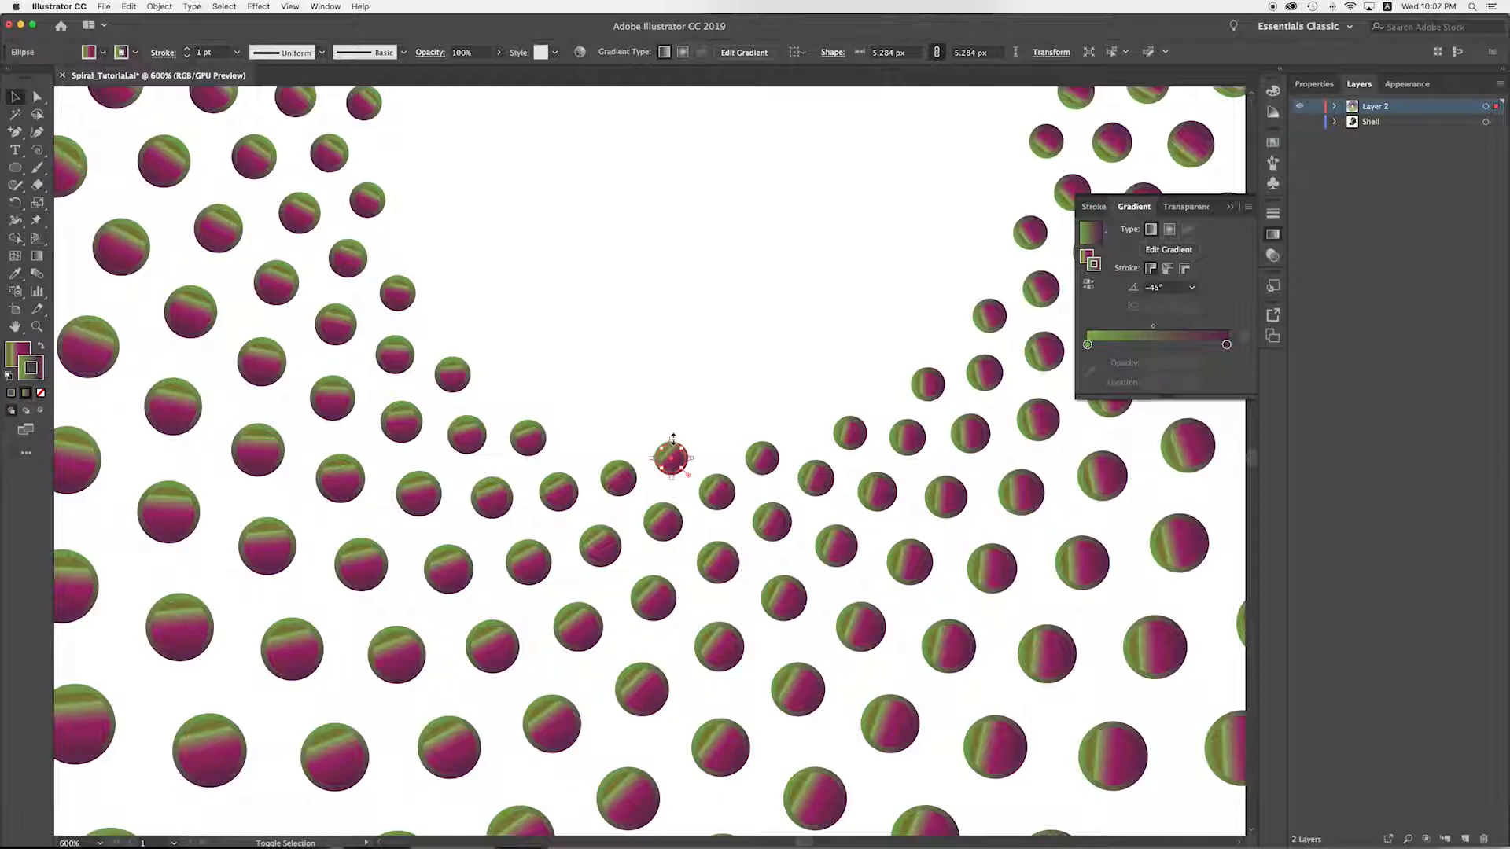
Step: Enlarge the original circle proportionally to about 15.1 px in diameter
drag(673, 438, 670, 401)
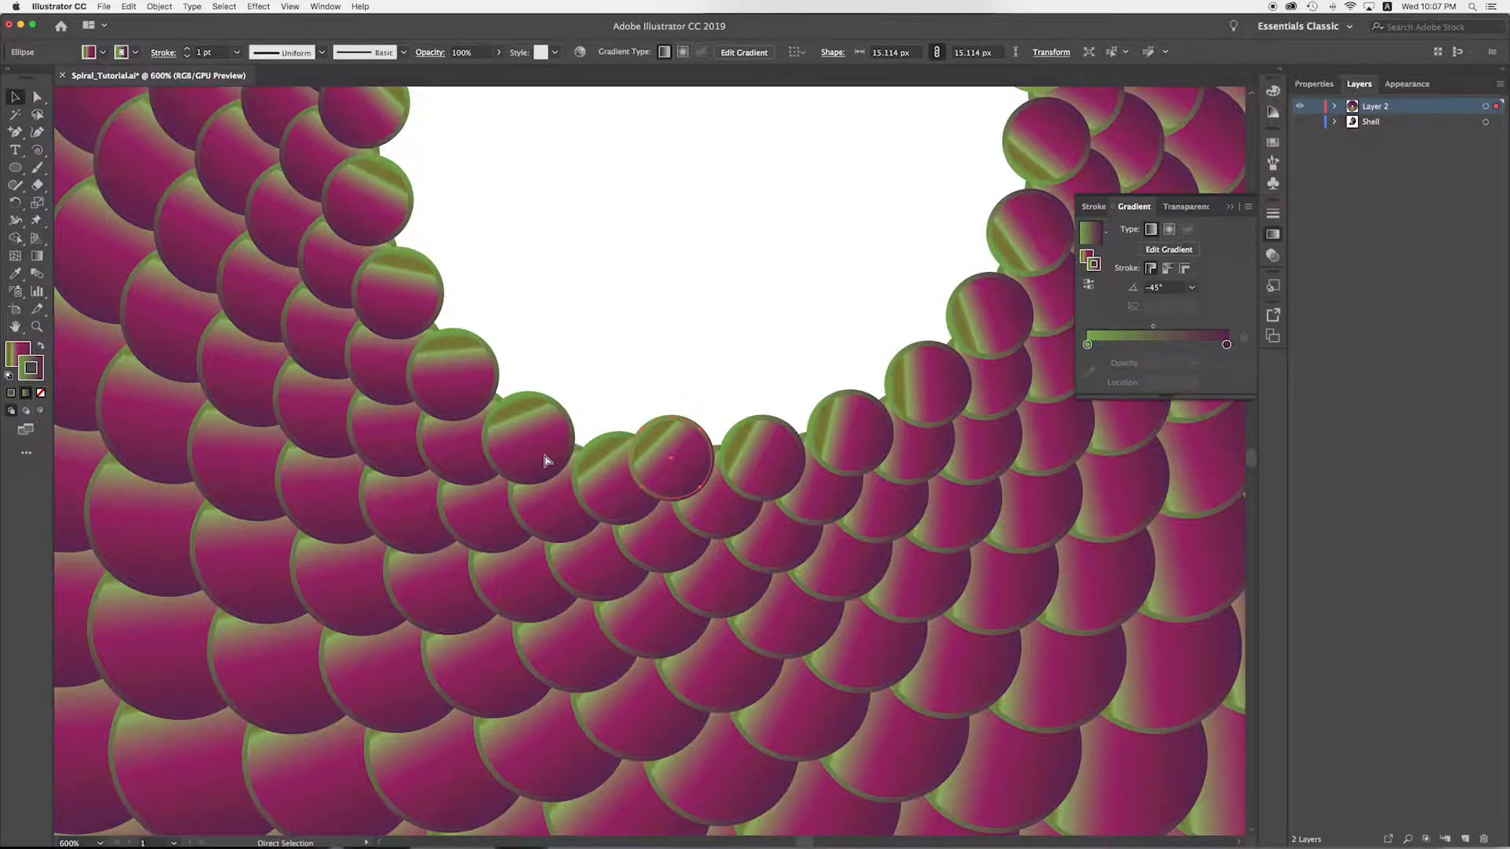
key(super+1)
key(super+equal)
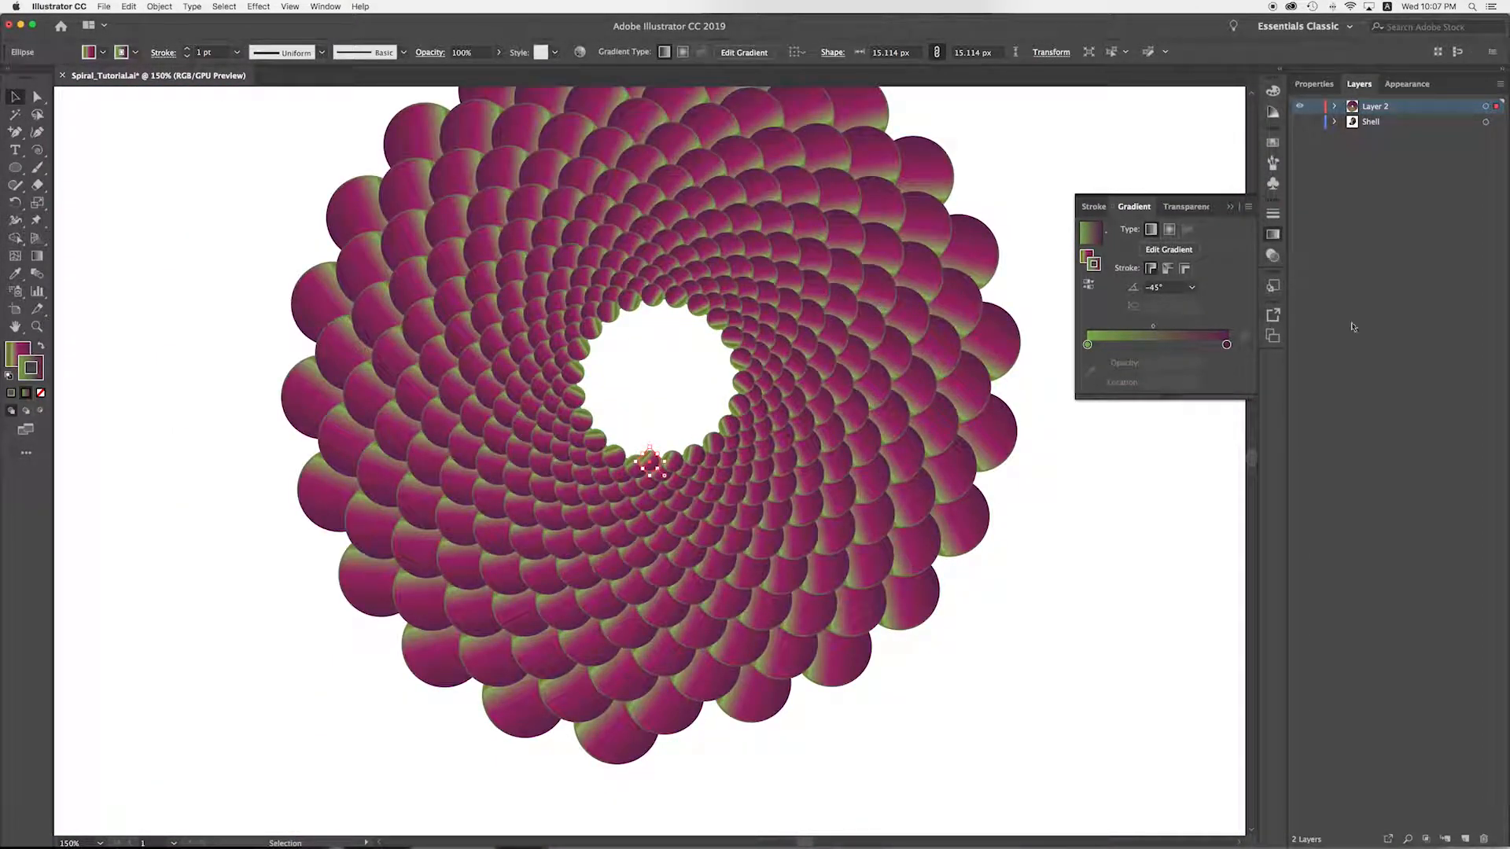
Step: Edit the circle's existing Transform effect and set the number of copies to 720
click(1409, 84)
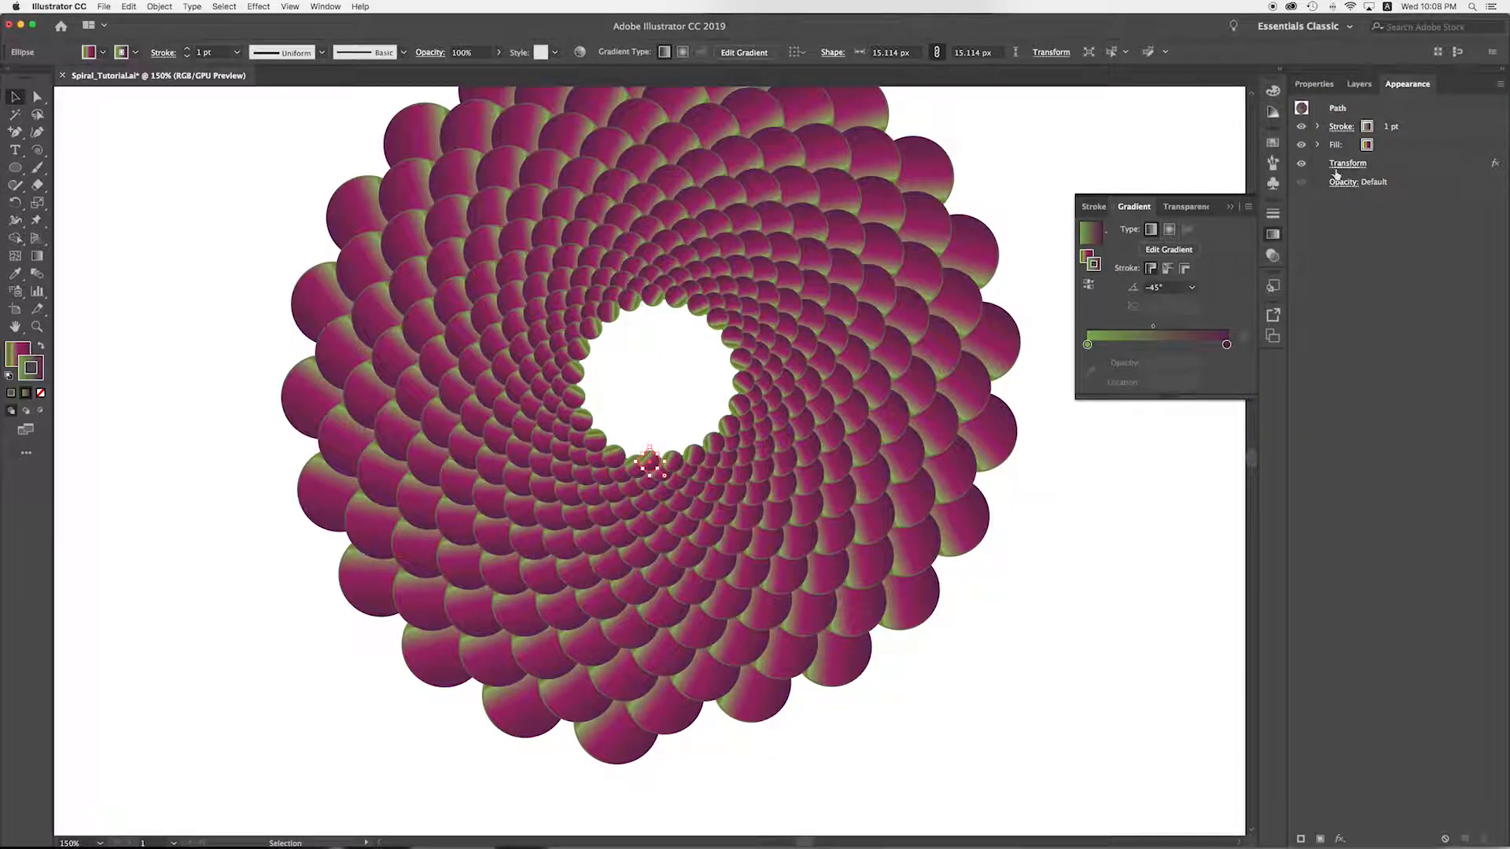
click(1348, 164)
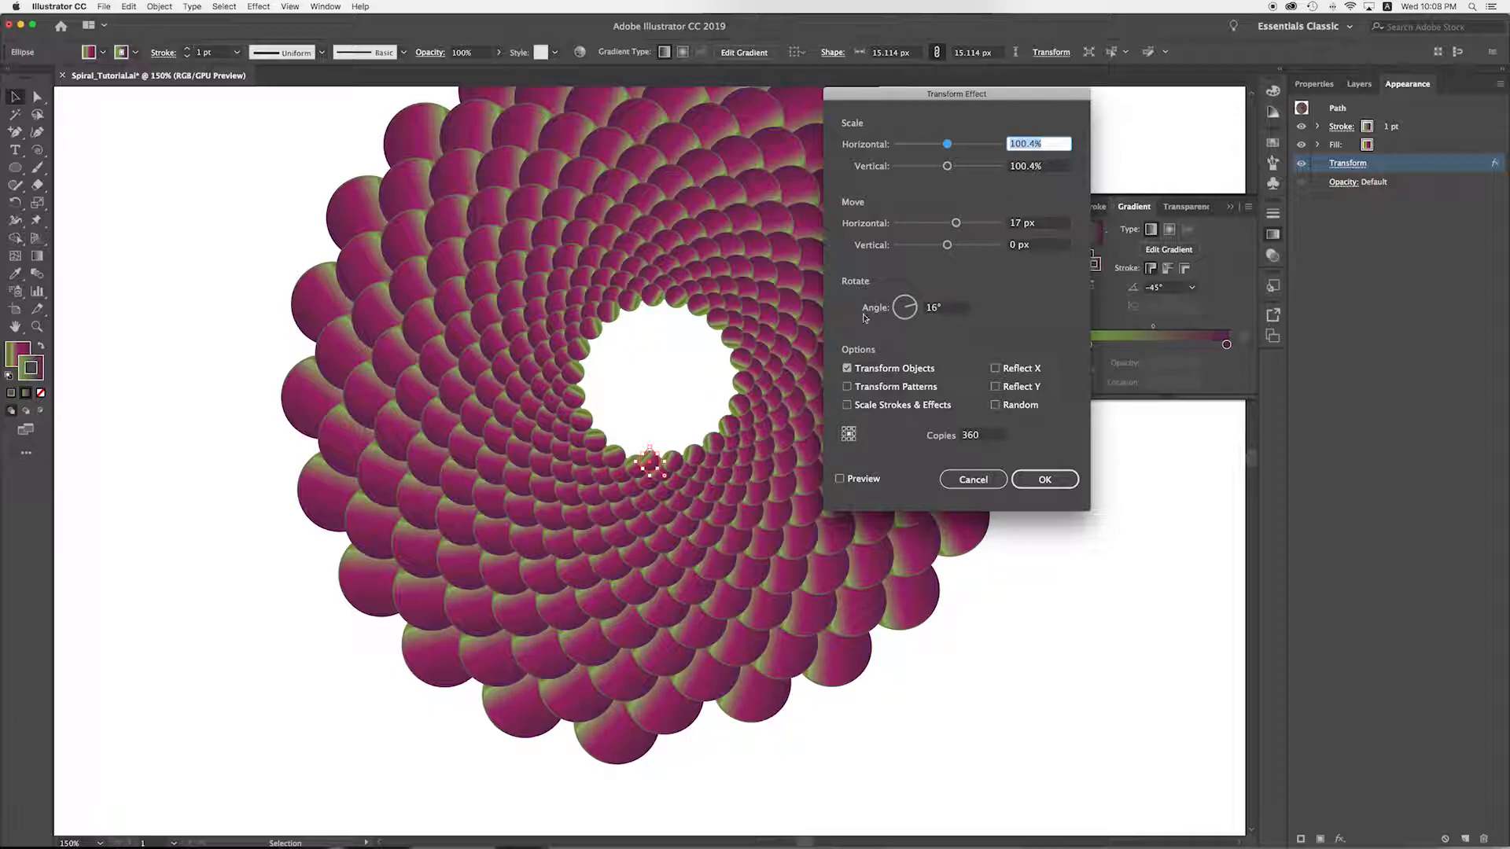
click(992, 437)
drag(992, 437, 935, 426)
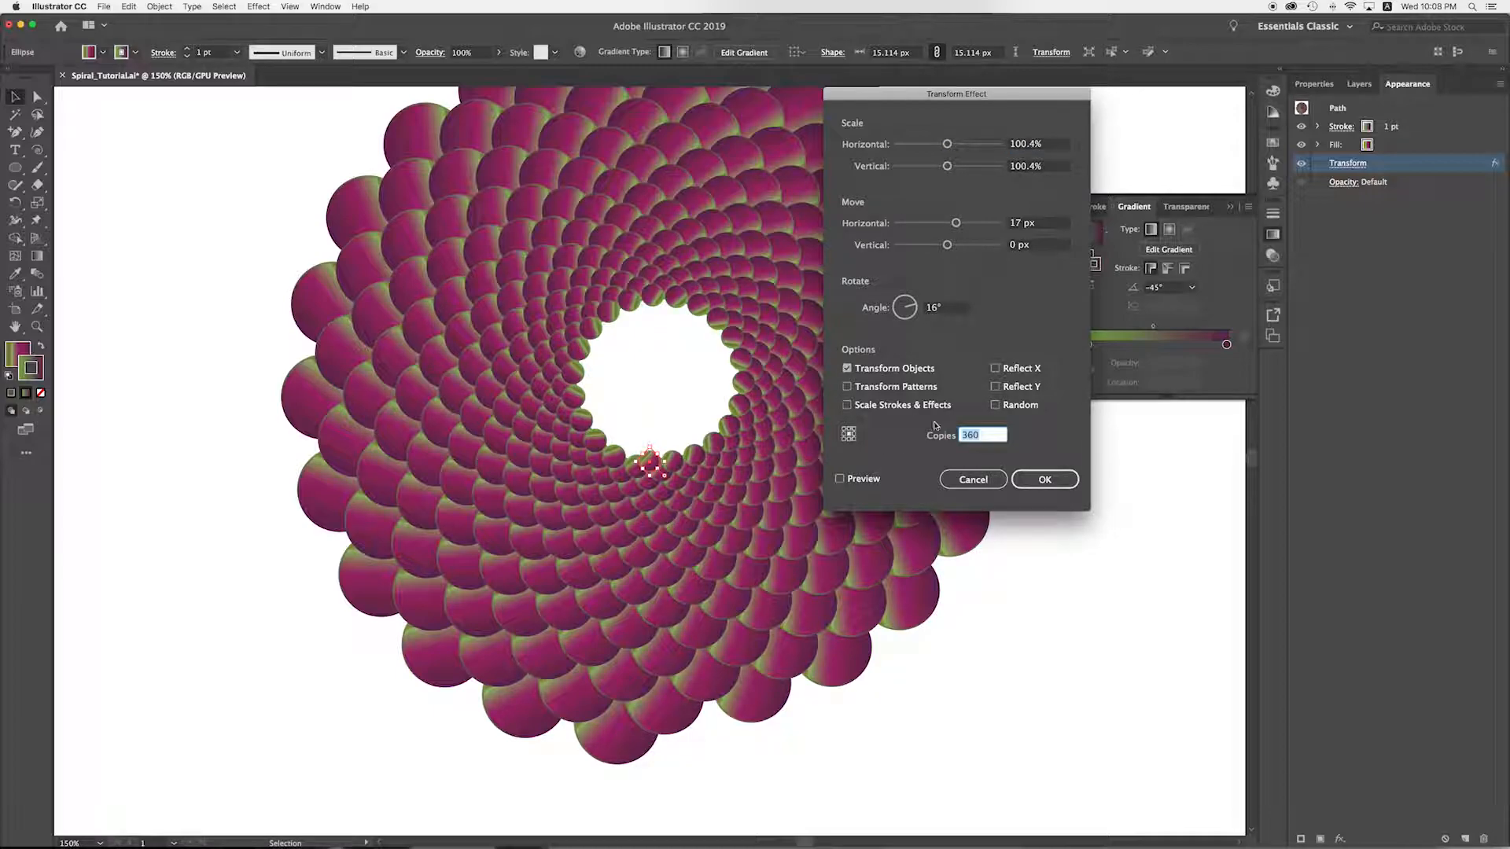
text(720)
key(Return)
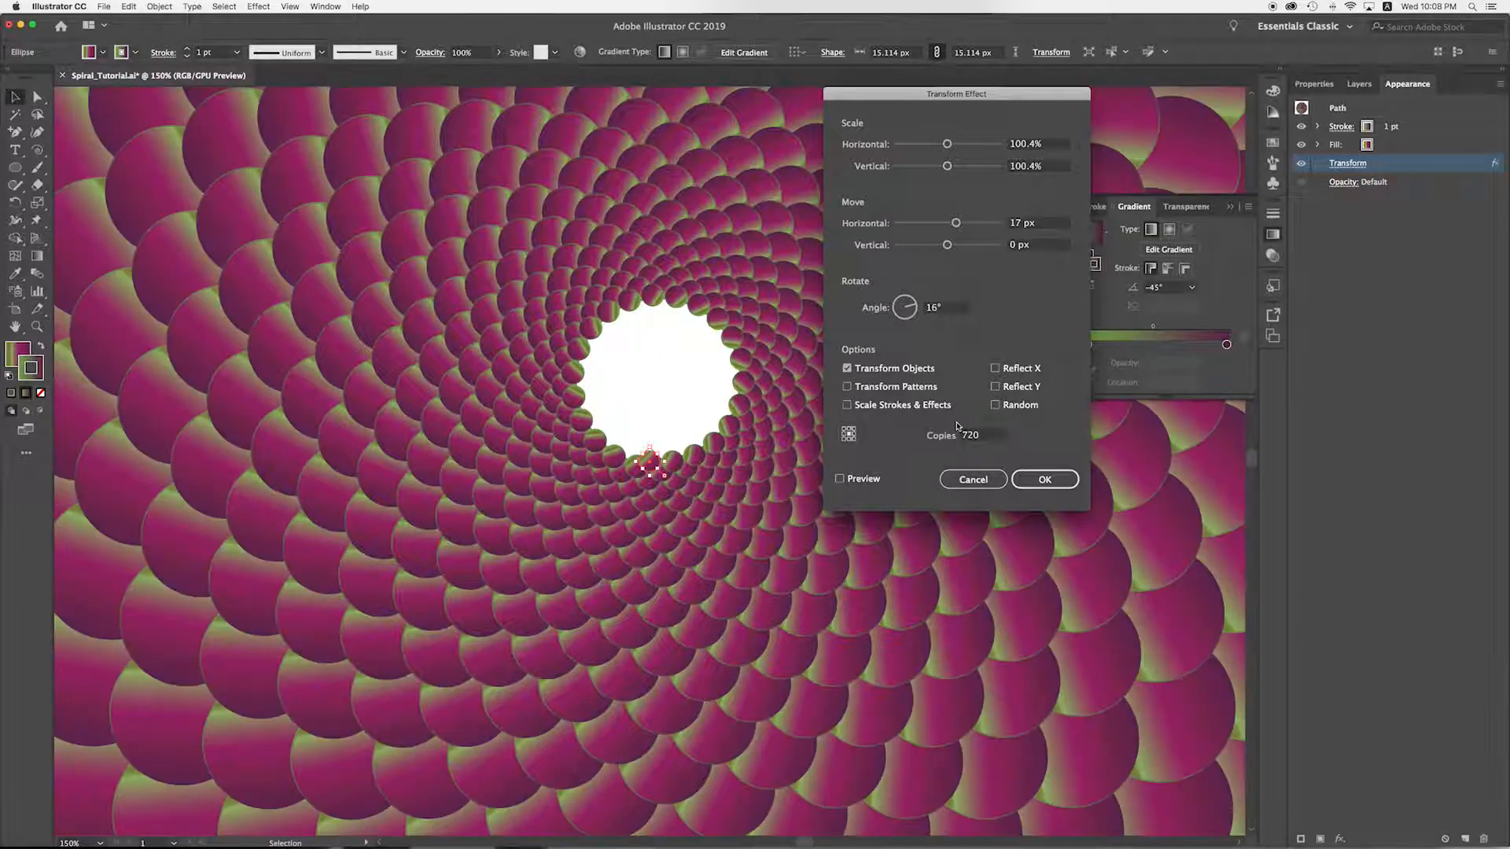
Step: Resize the original circle proportionally to about 10.2 px in diameter
key(super+minus)
key(super+minus)
key(super+minus)
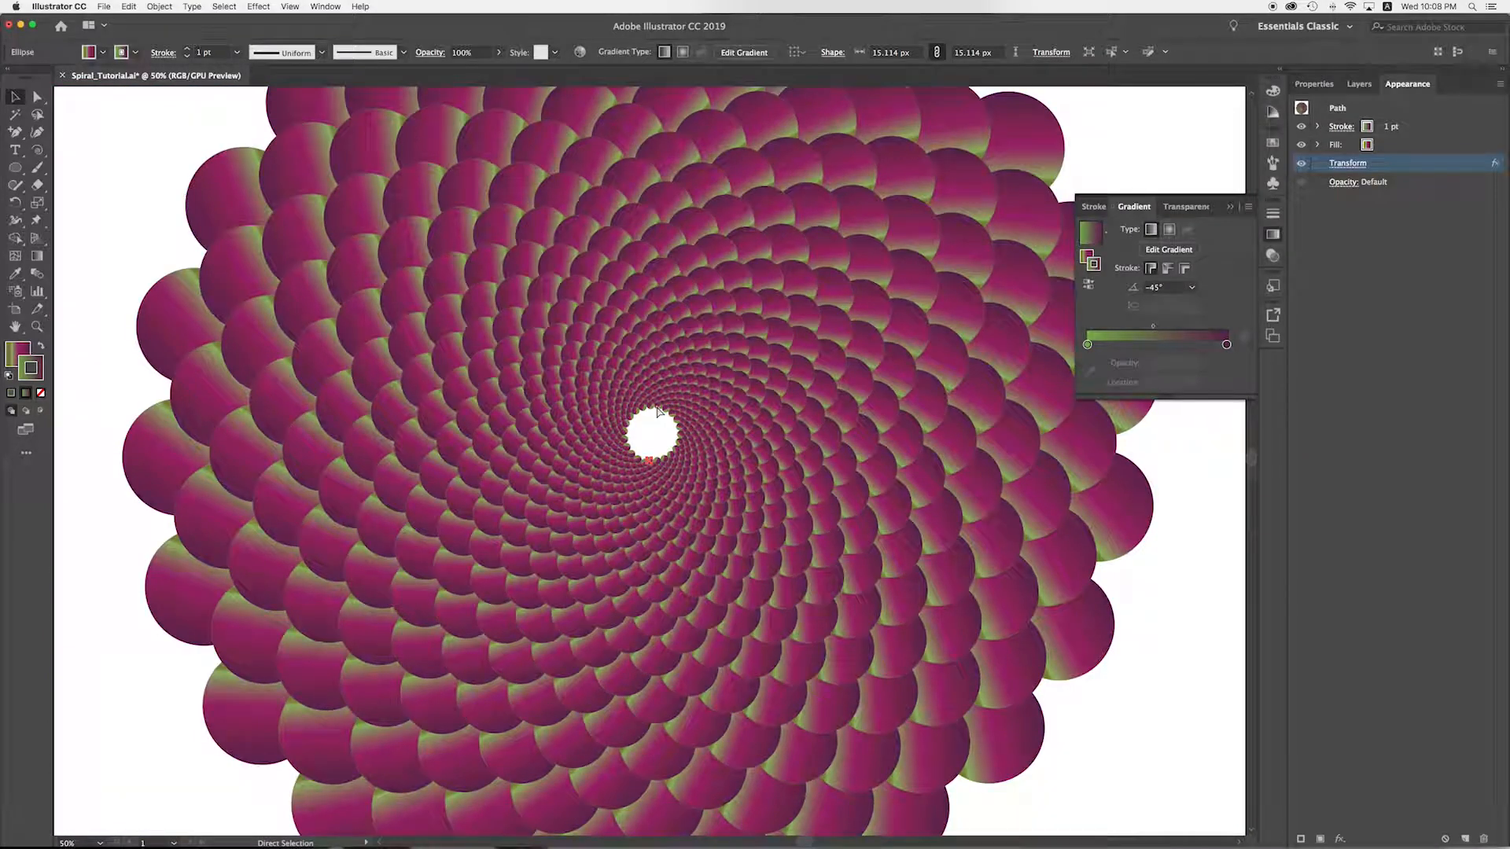
key(super+equal)
key(super+equal)
key(super+equal)
key(super+equal)
key(super+equal)
key(super+equal)
key(super+equal)
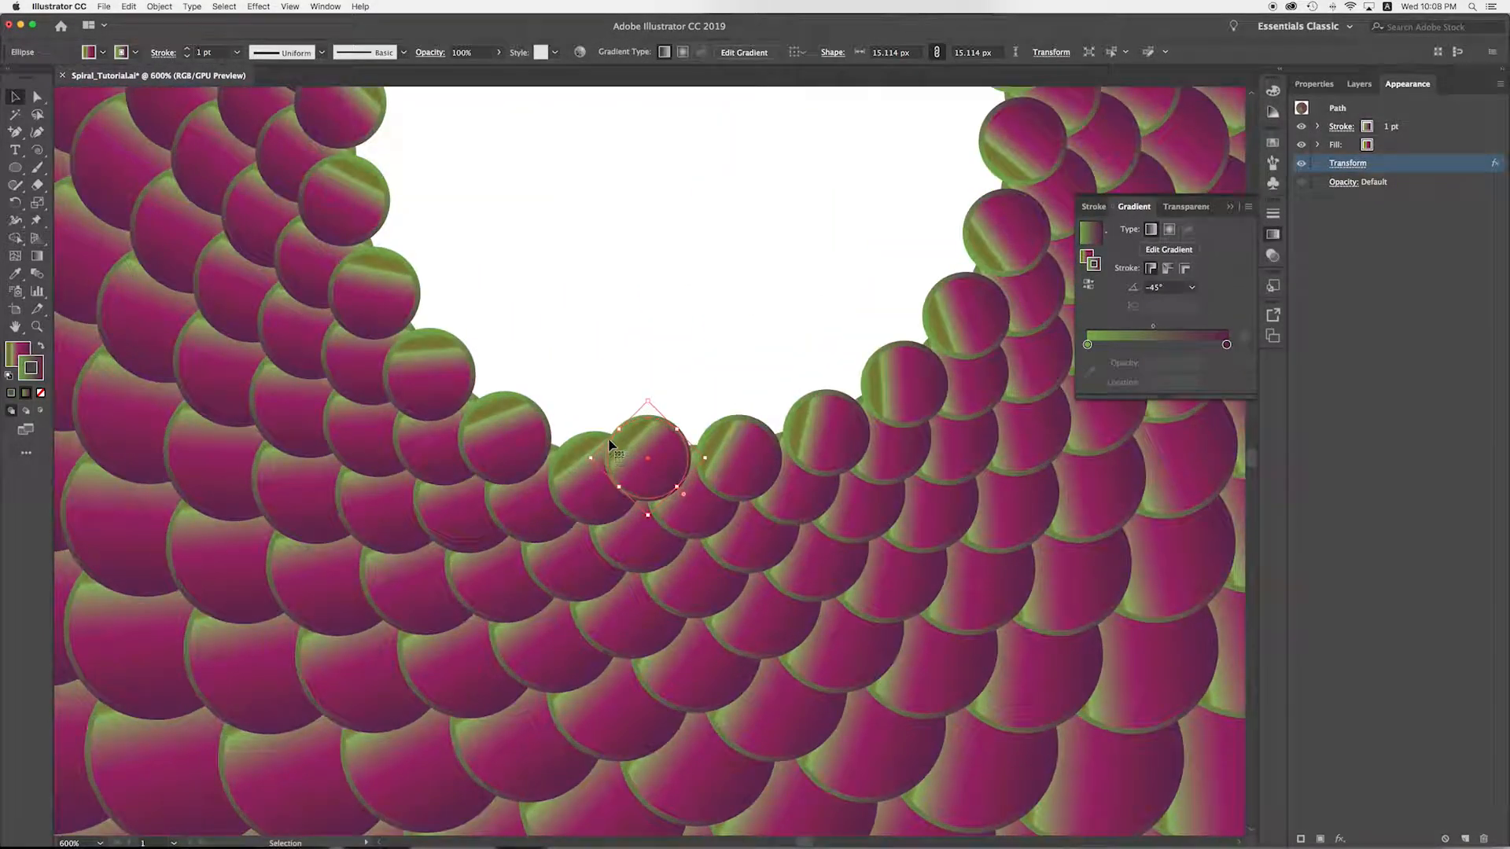
mouse_move(590, 457)
mouse_down()
mouse_move(567, 459)
mouse_move(611, 458)
mouse_up()
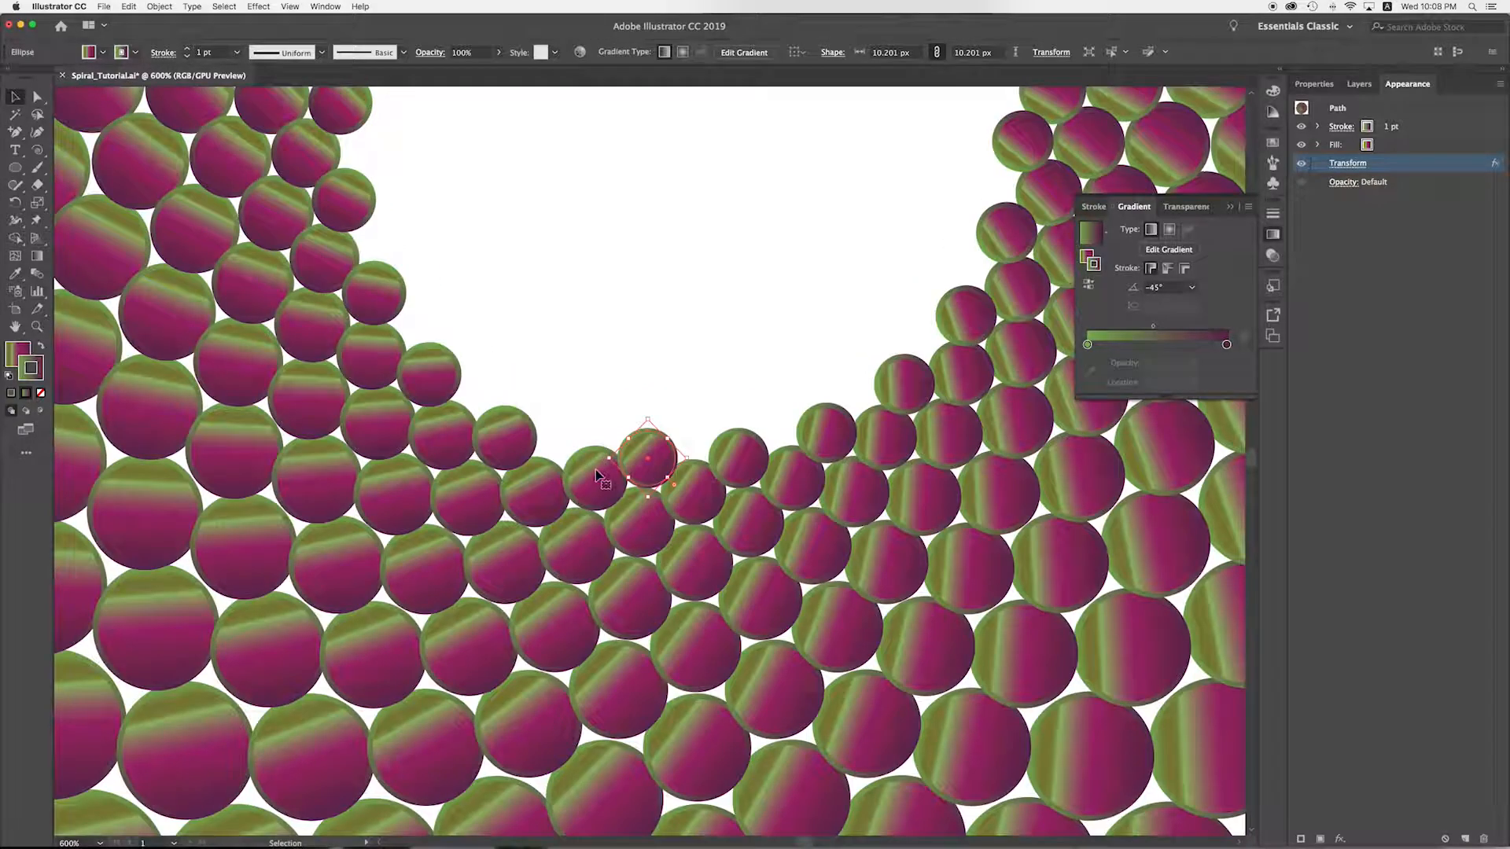
Step: Examine the complete spiral of gradient circles and its empty centre at several magnifications
key(super+minus)
key(super+minus)
key(super+minus)
key(super+minus)
key(super+minus)
key(super+minus)
key(super+minus)
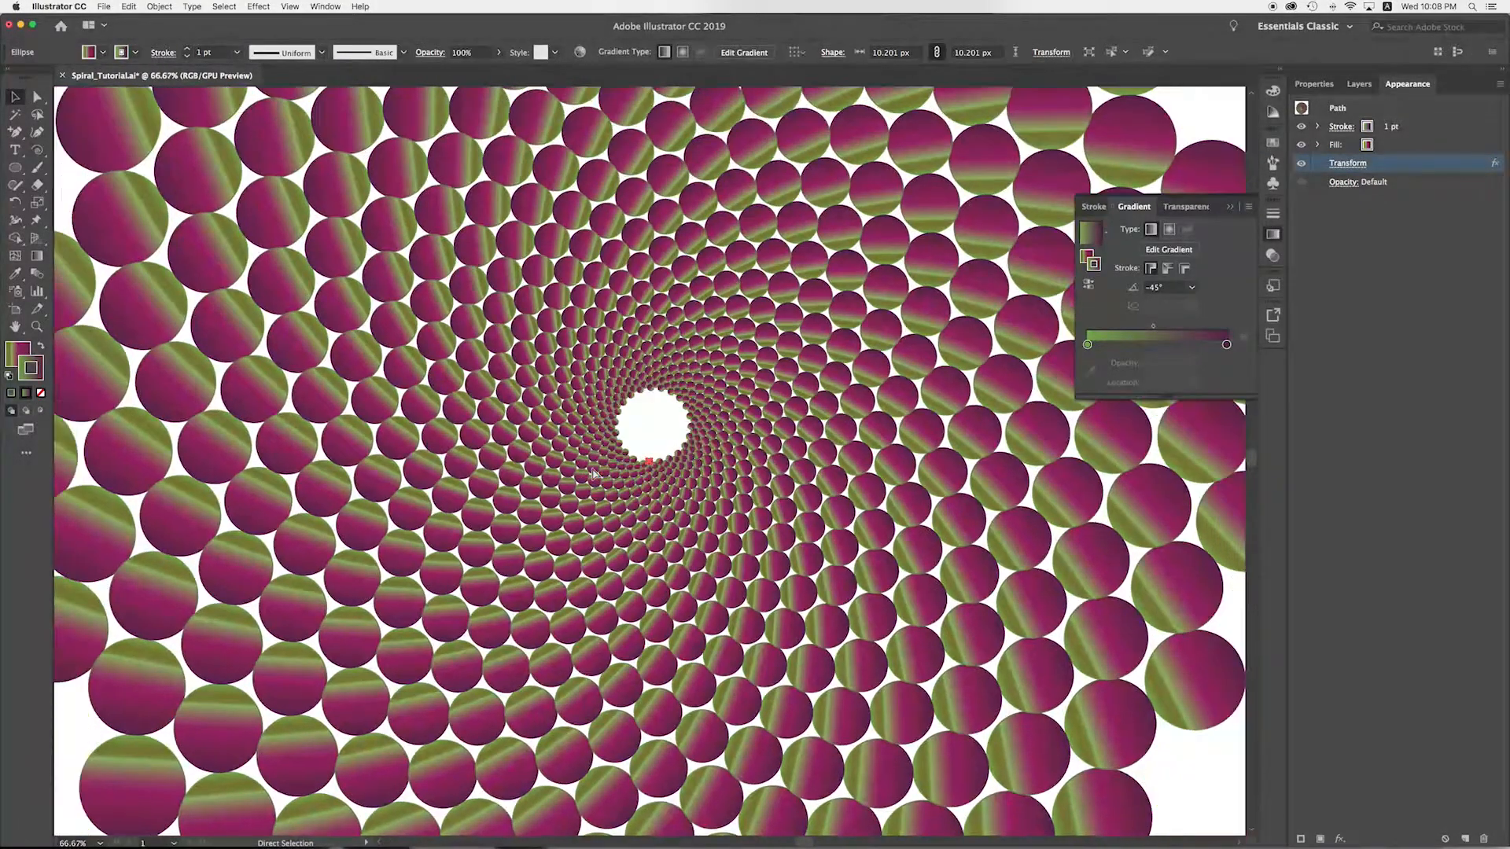
key(super+minus)
key(super+plus)
key(super+plus)
key(super+plus)
key(super+plus)
key(super+plus)
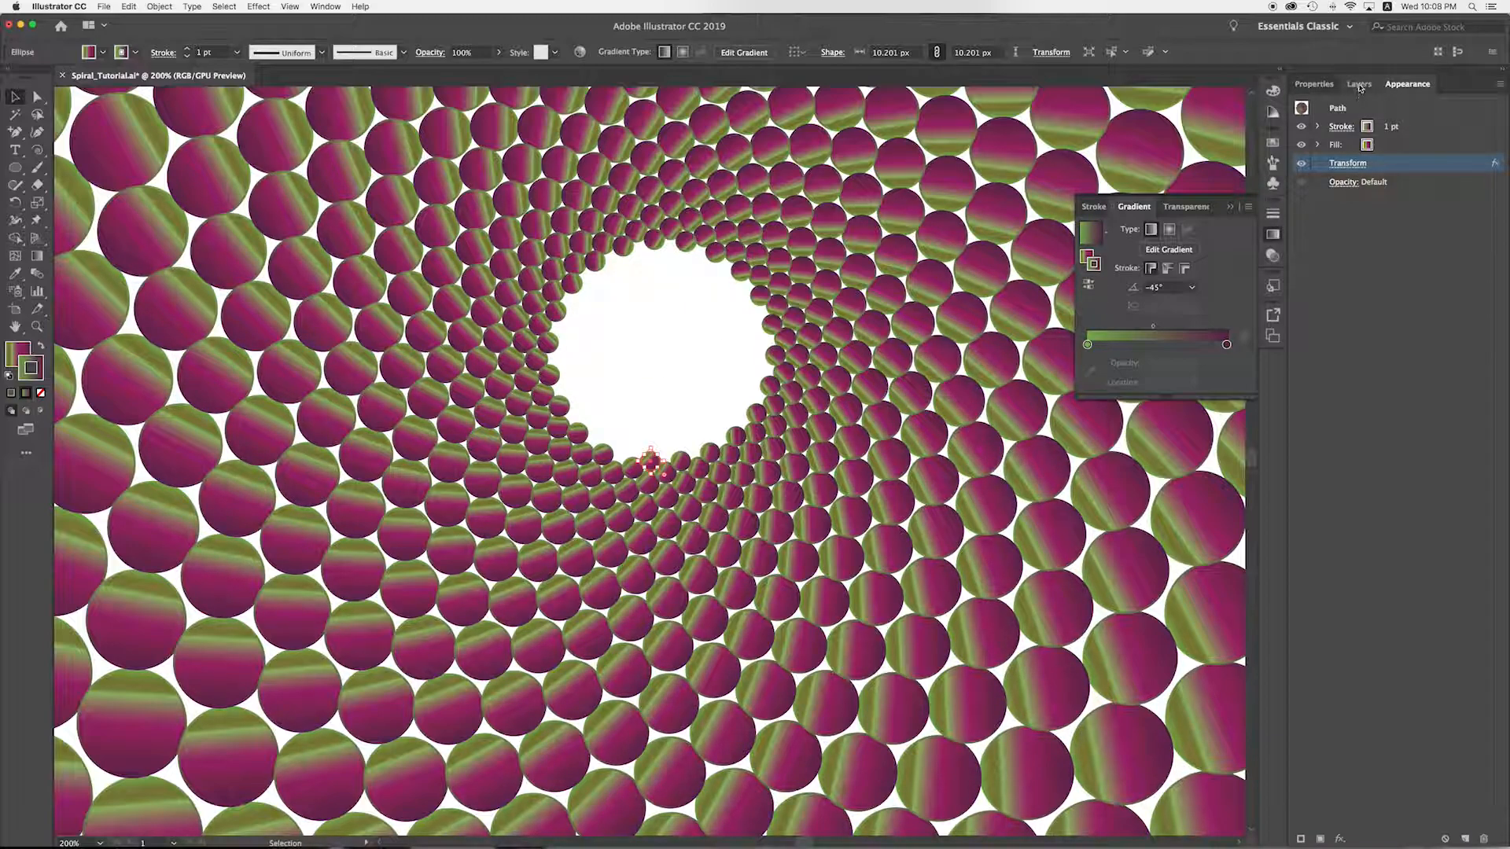
Step: Hide Layer 2 with the circle spiral, make the Shell layer visible and activate it
click(1359, 84)
click(1299, 106)
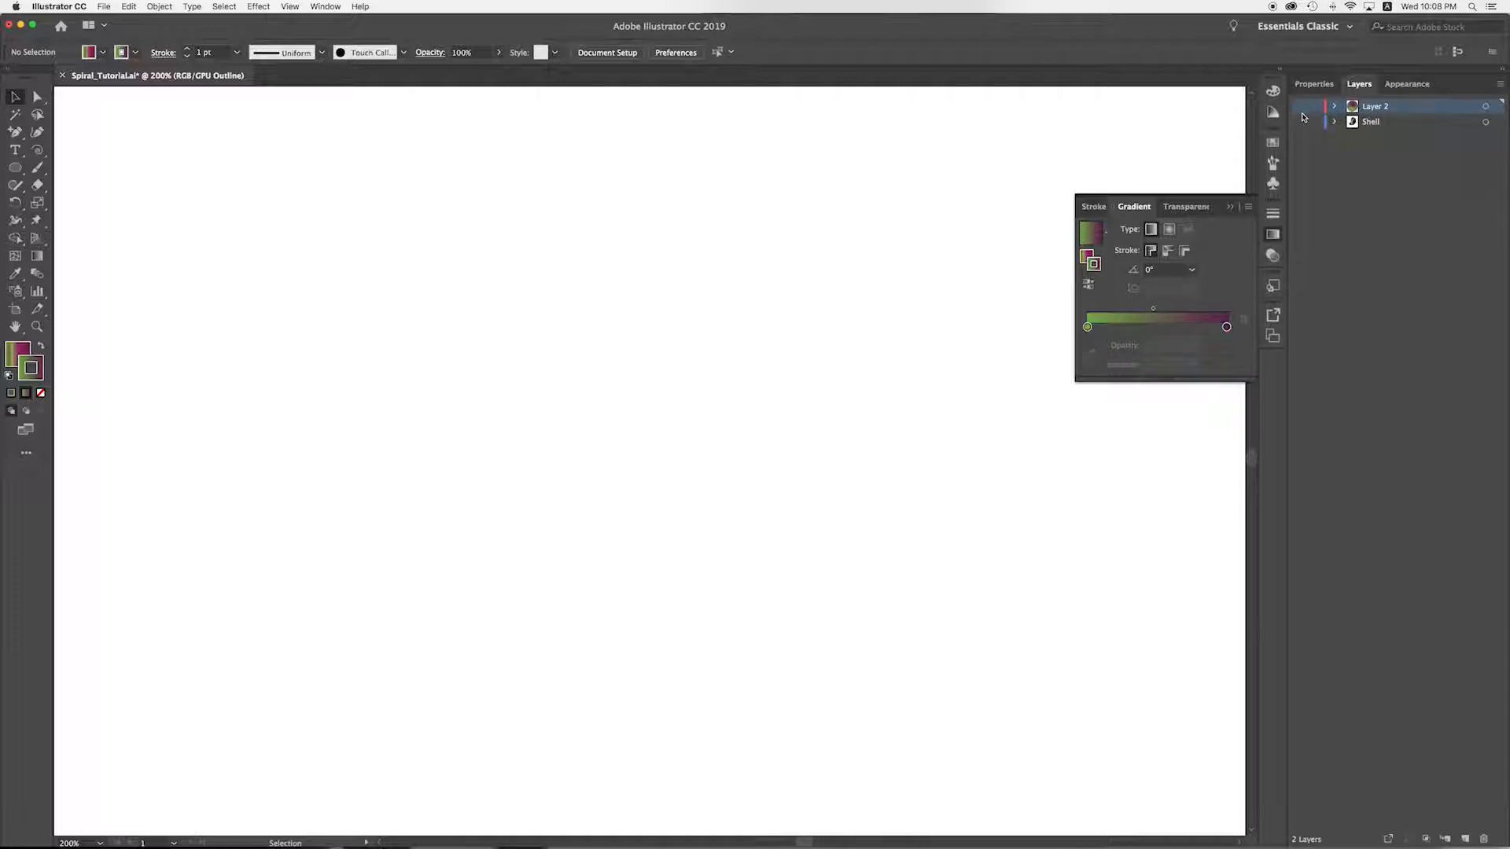
click(1392, 124)
click(1299, 122)
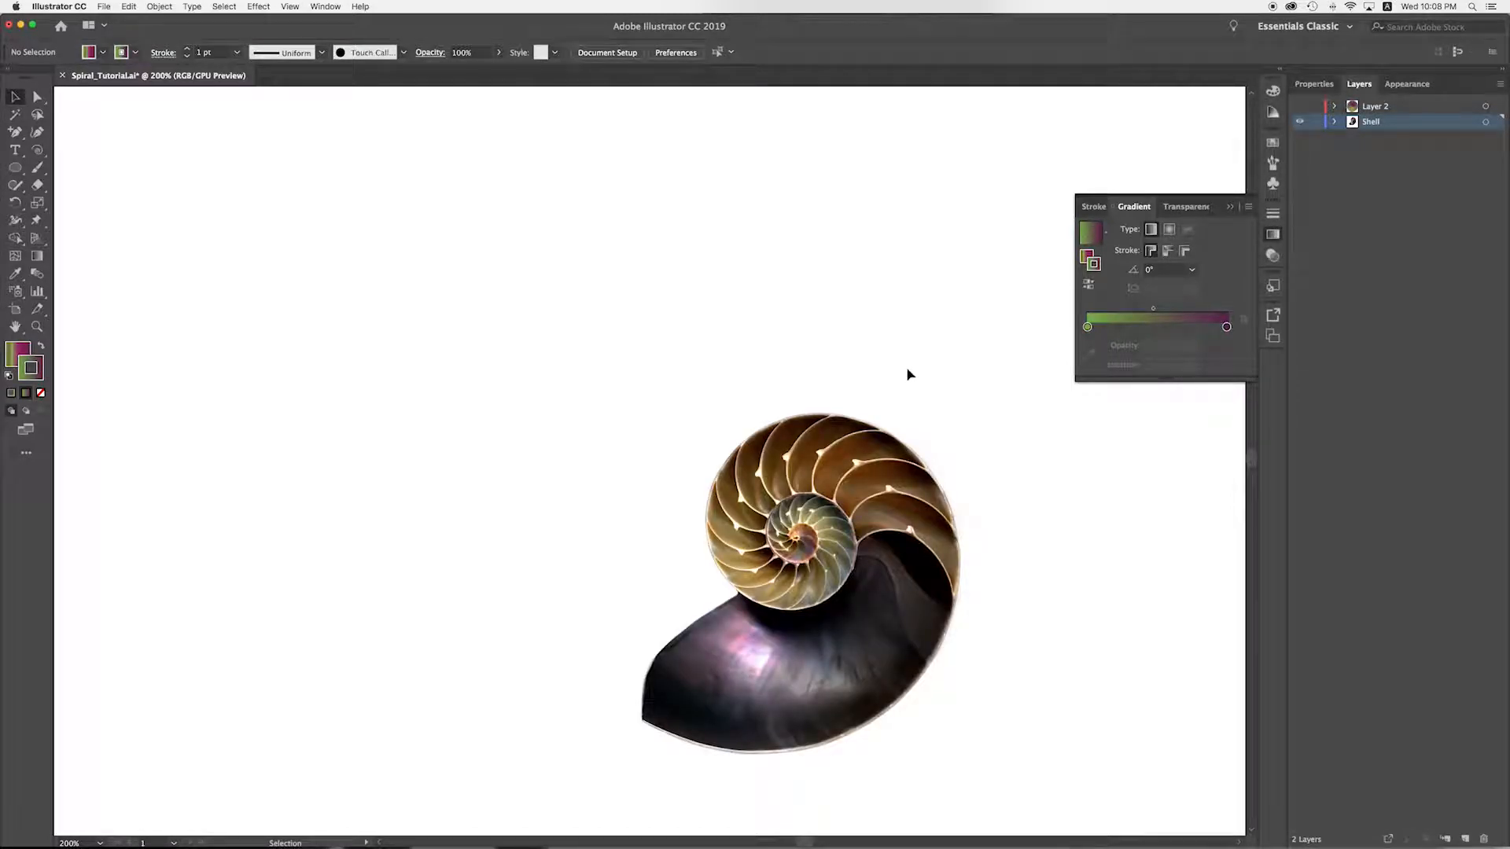
Step: Start a Distort & Transform Transform effect on the nautilus shell image, with horizontal and vertical scale both at 100.4%
scroll(798, 494, down, 3)
scroll(692, 477, up, 5)
scroll(692, 477, down, 2)
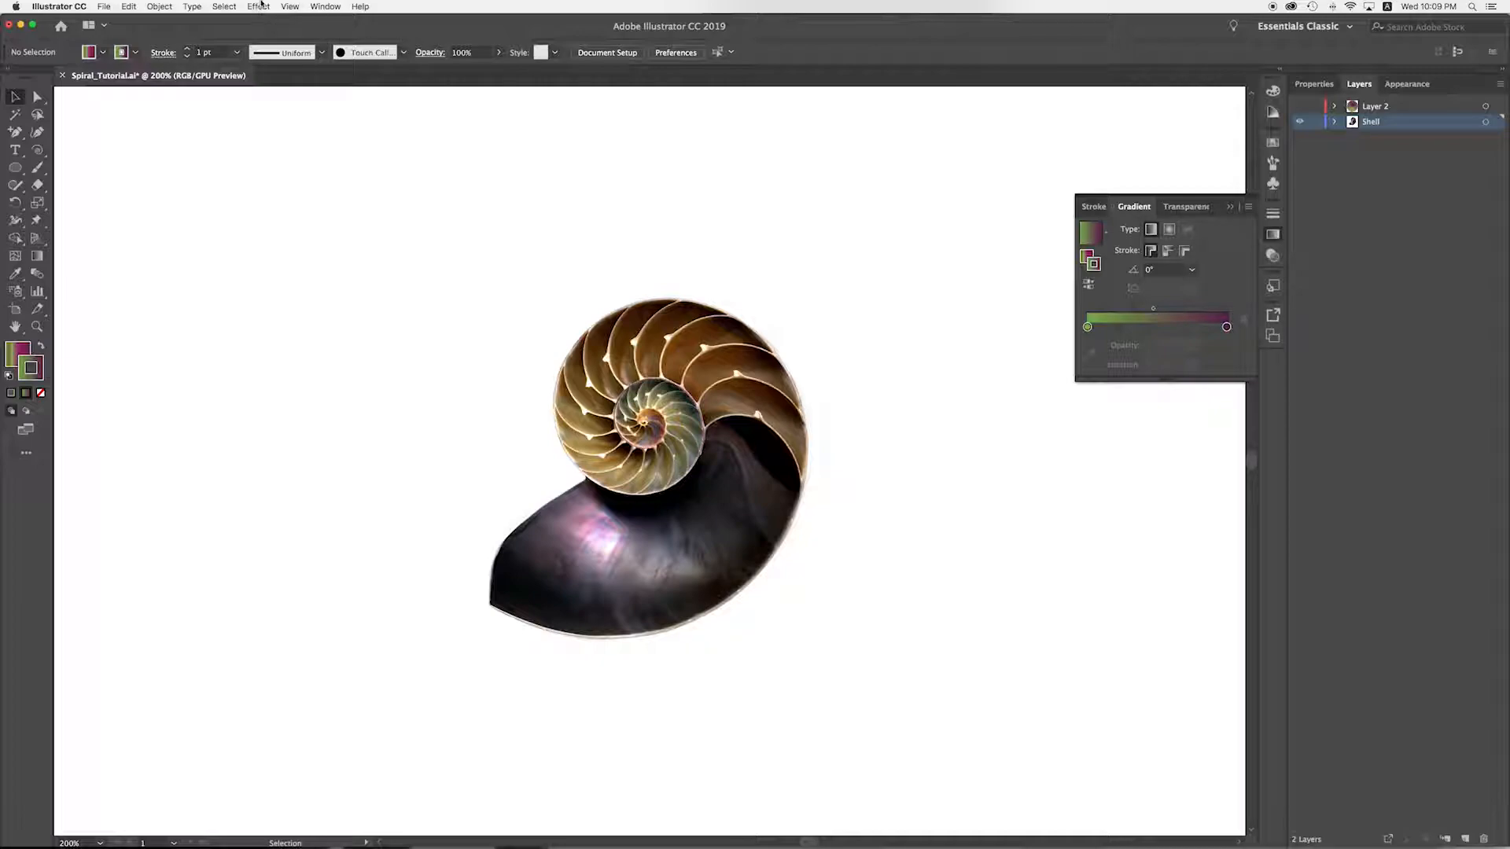
click(640, 515)
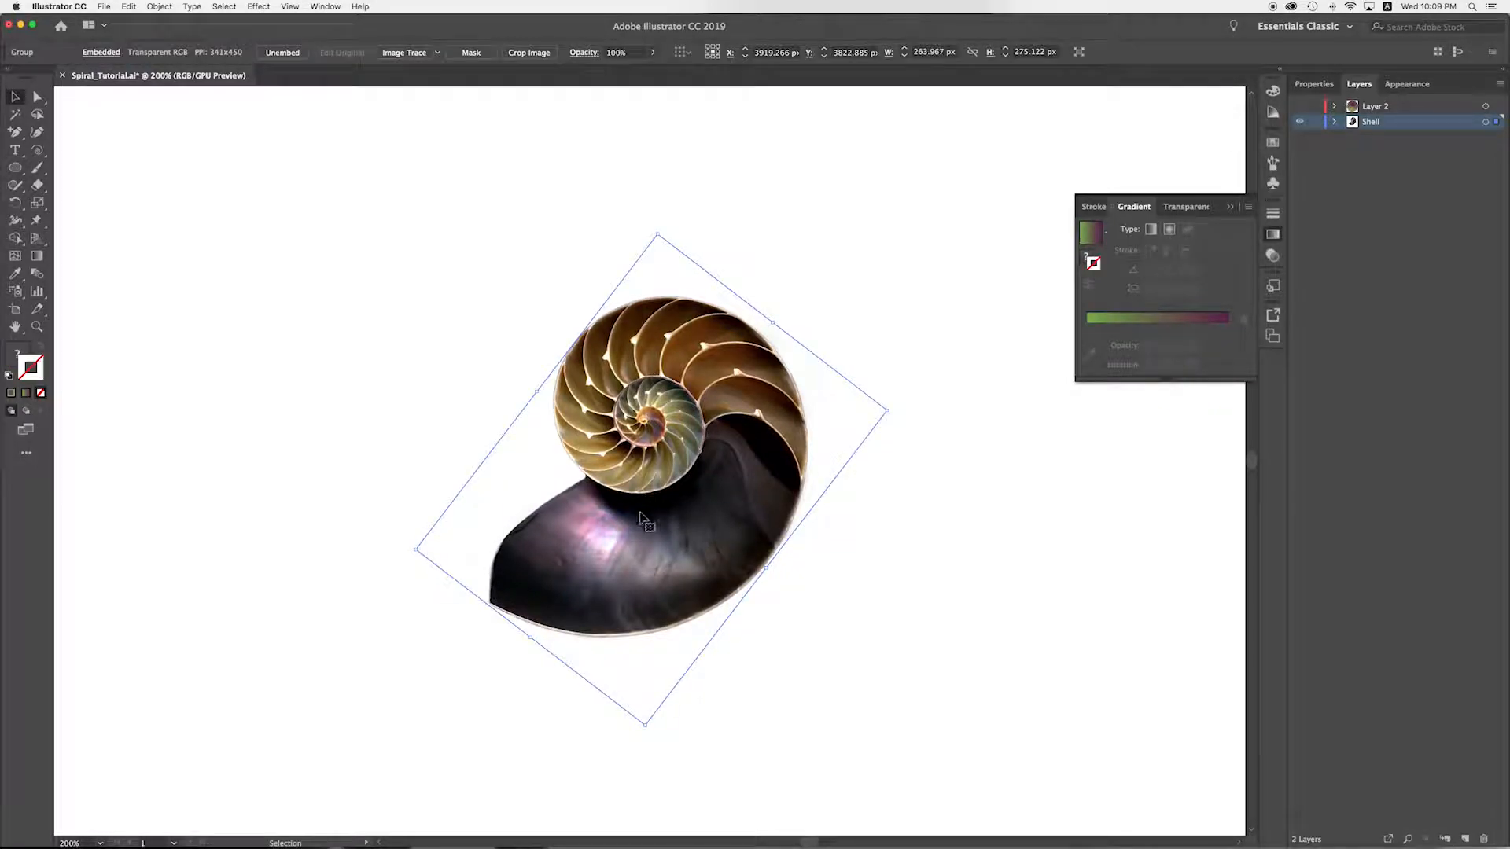
click(259, 8)
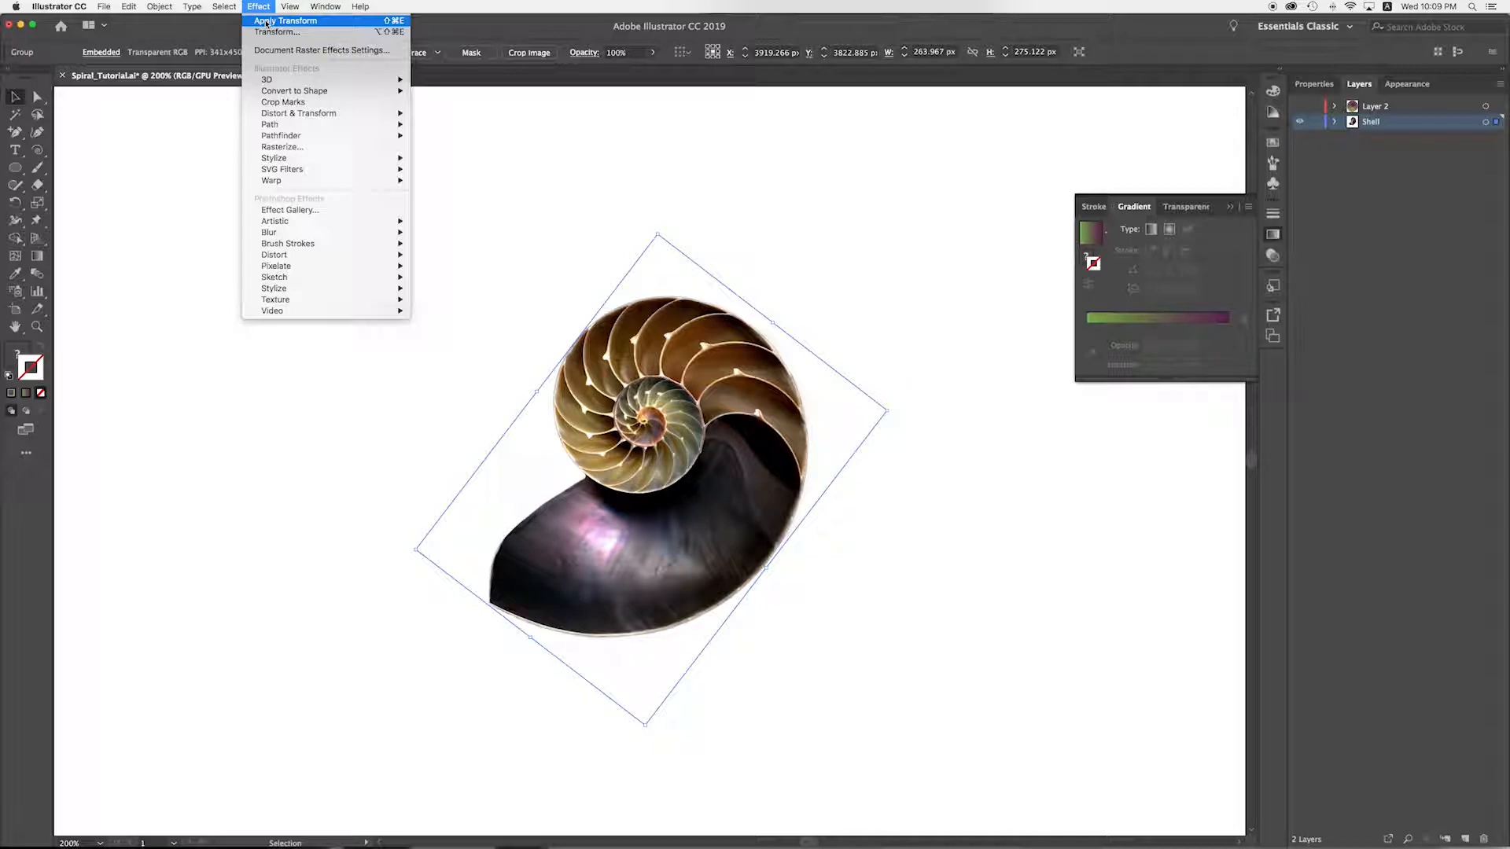
mouse_move(270, 117)
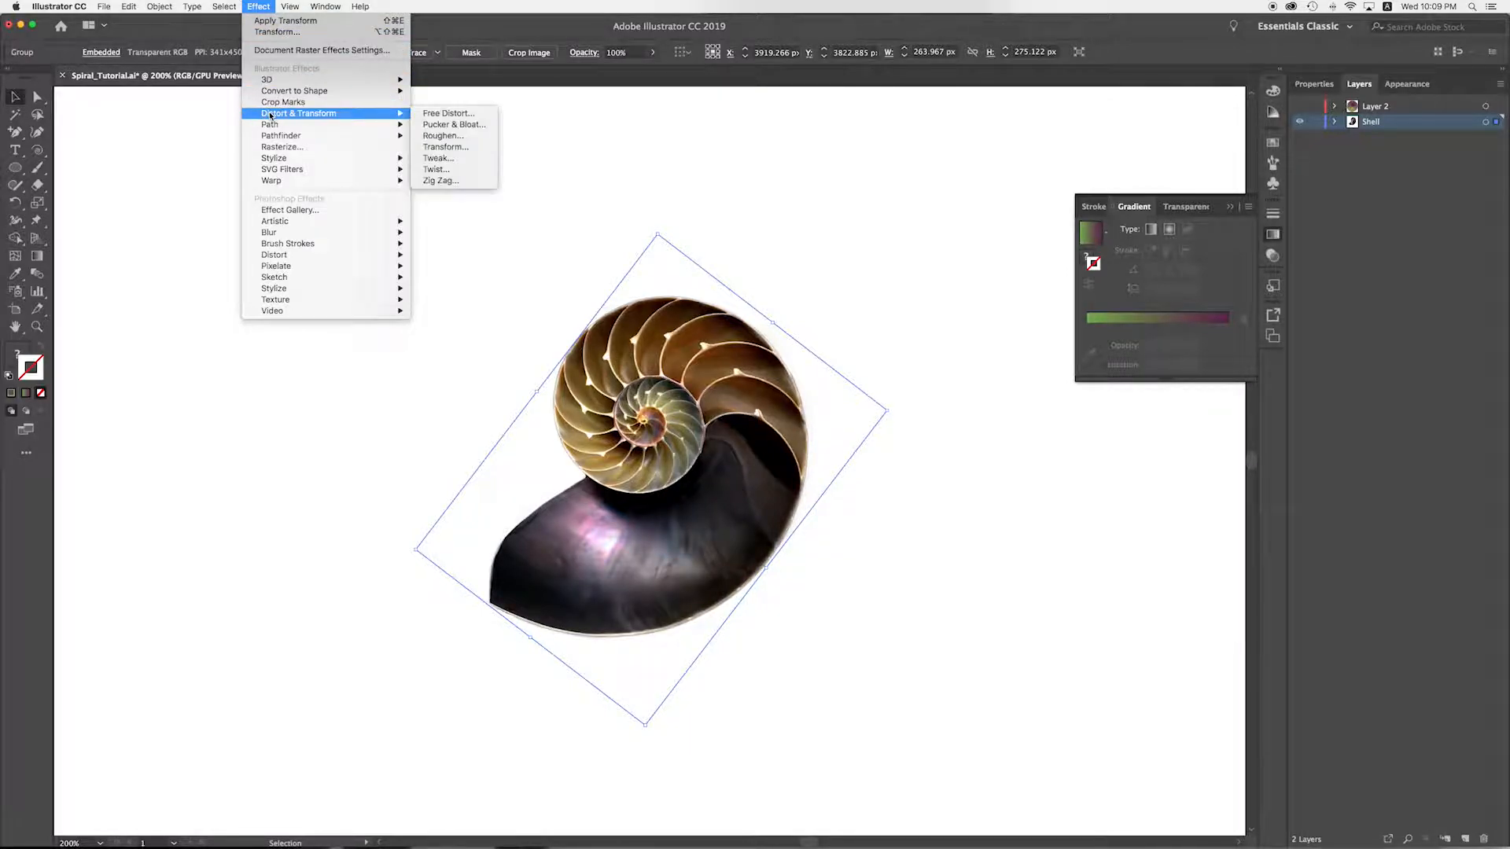
click(437, 147)
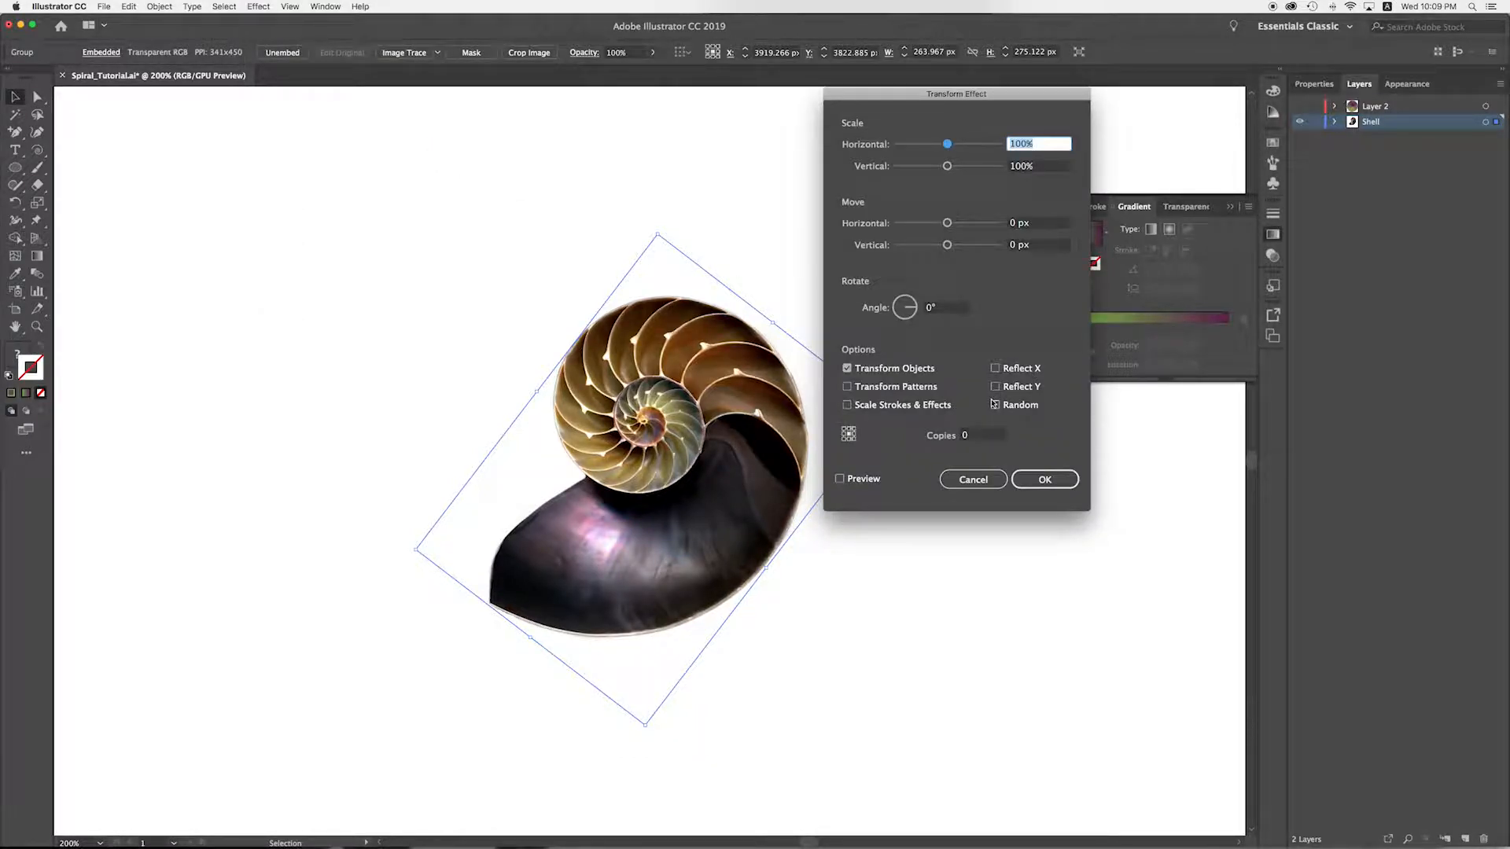
text(100)
key(Tab)
text(100)
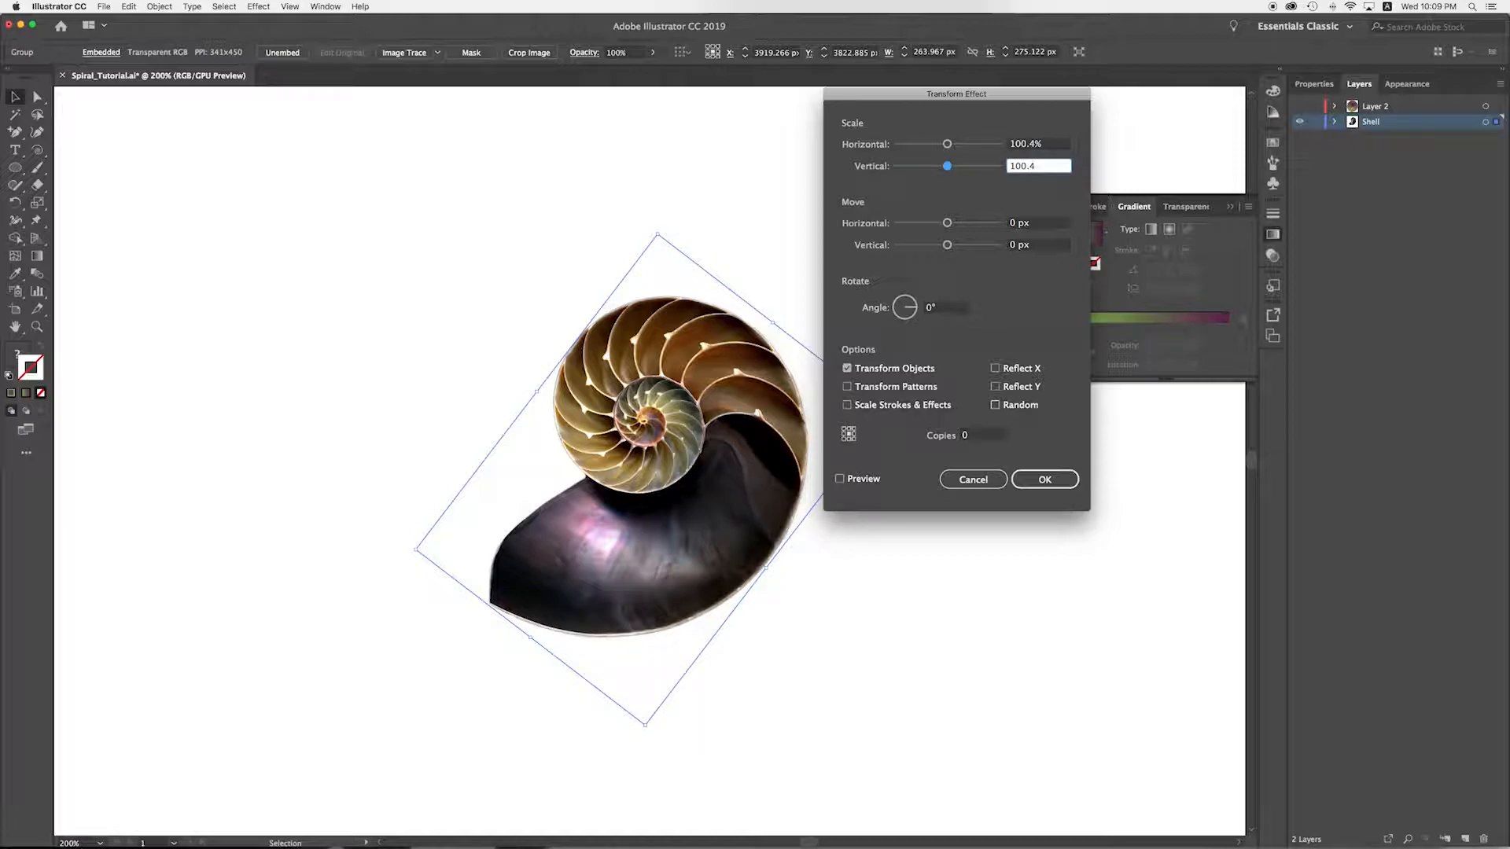
text(.4)
Step: Set the shell's Transform effect to a 17 px horizontal move, a 16° rotation and 720 copies, and apply it
key(Tab)
text(17)
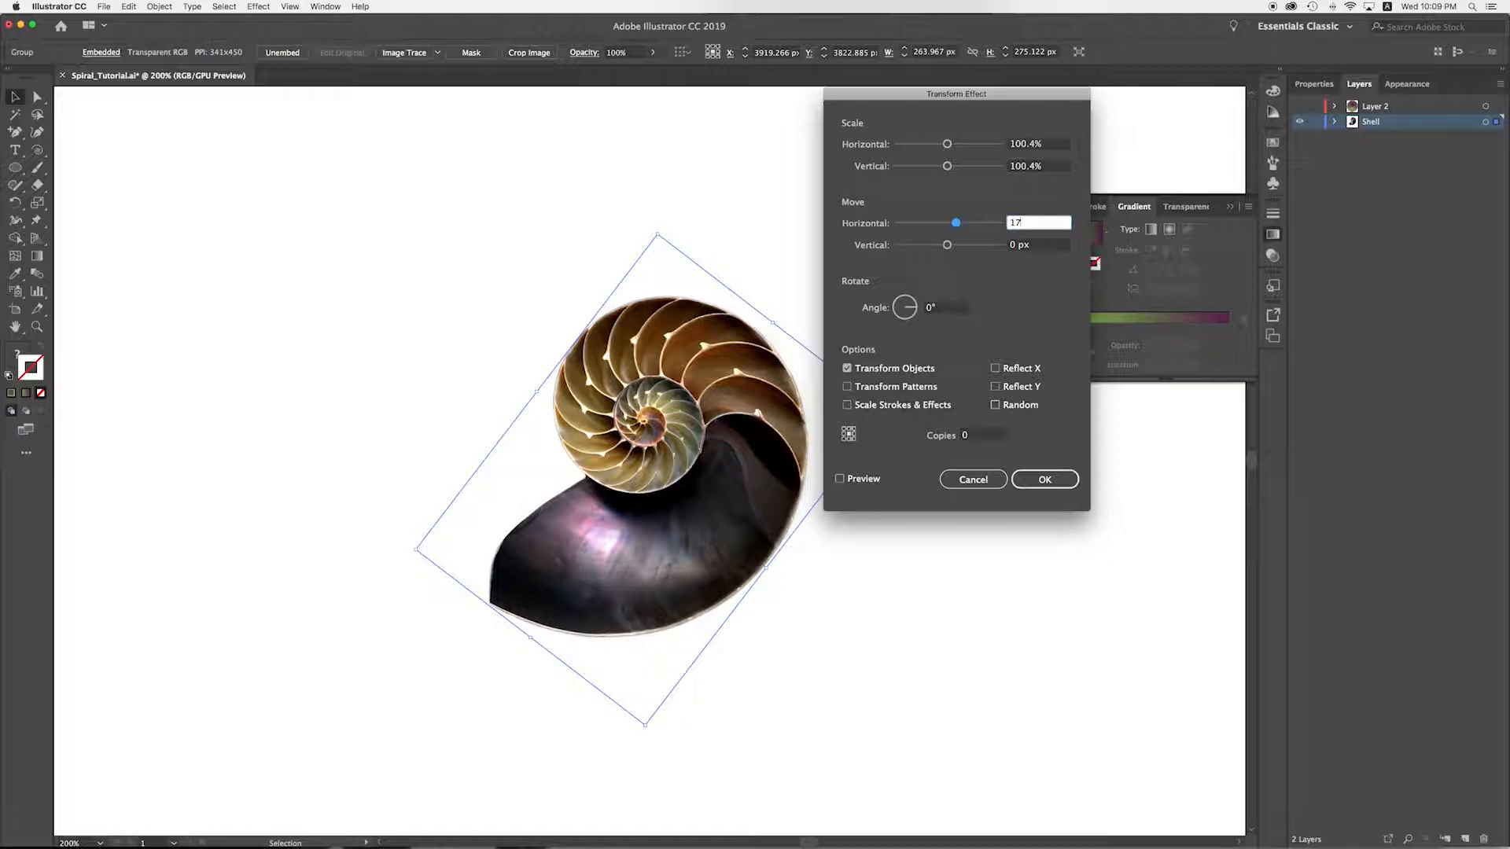
key(Tab)
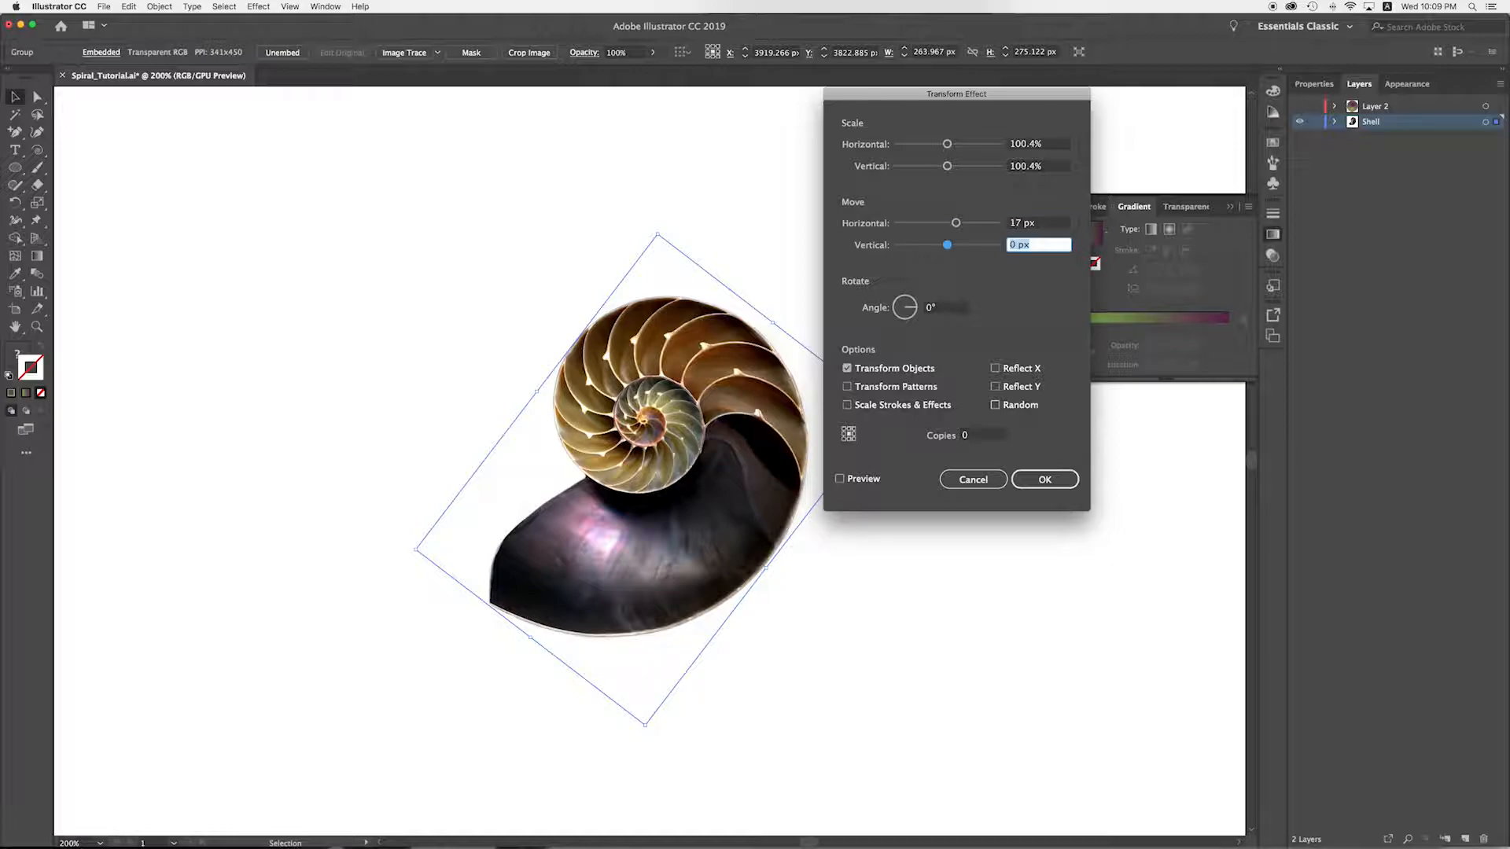
key(Tab)
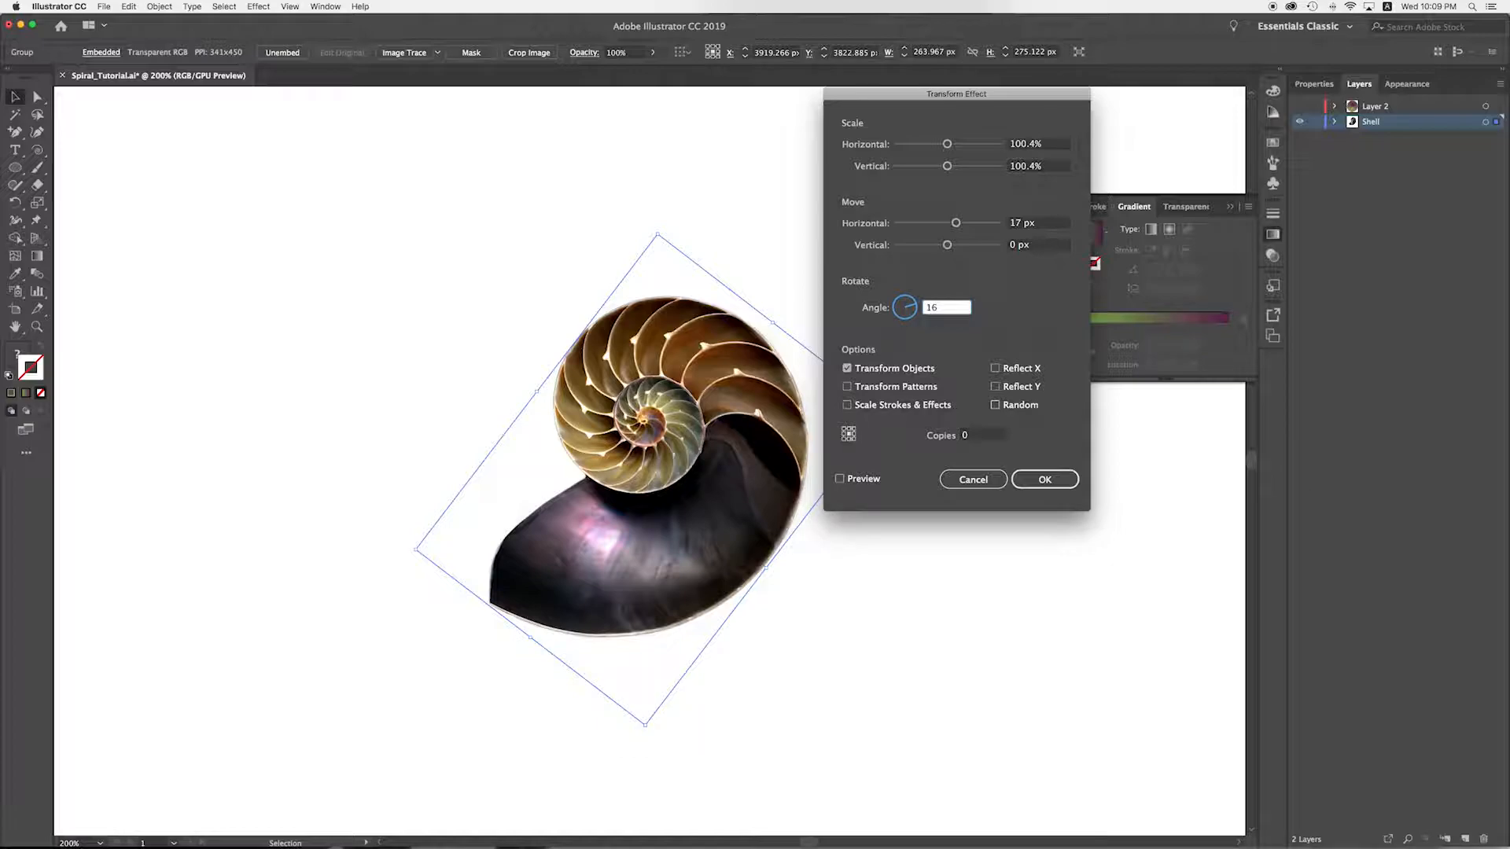
key(Tab)
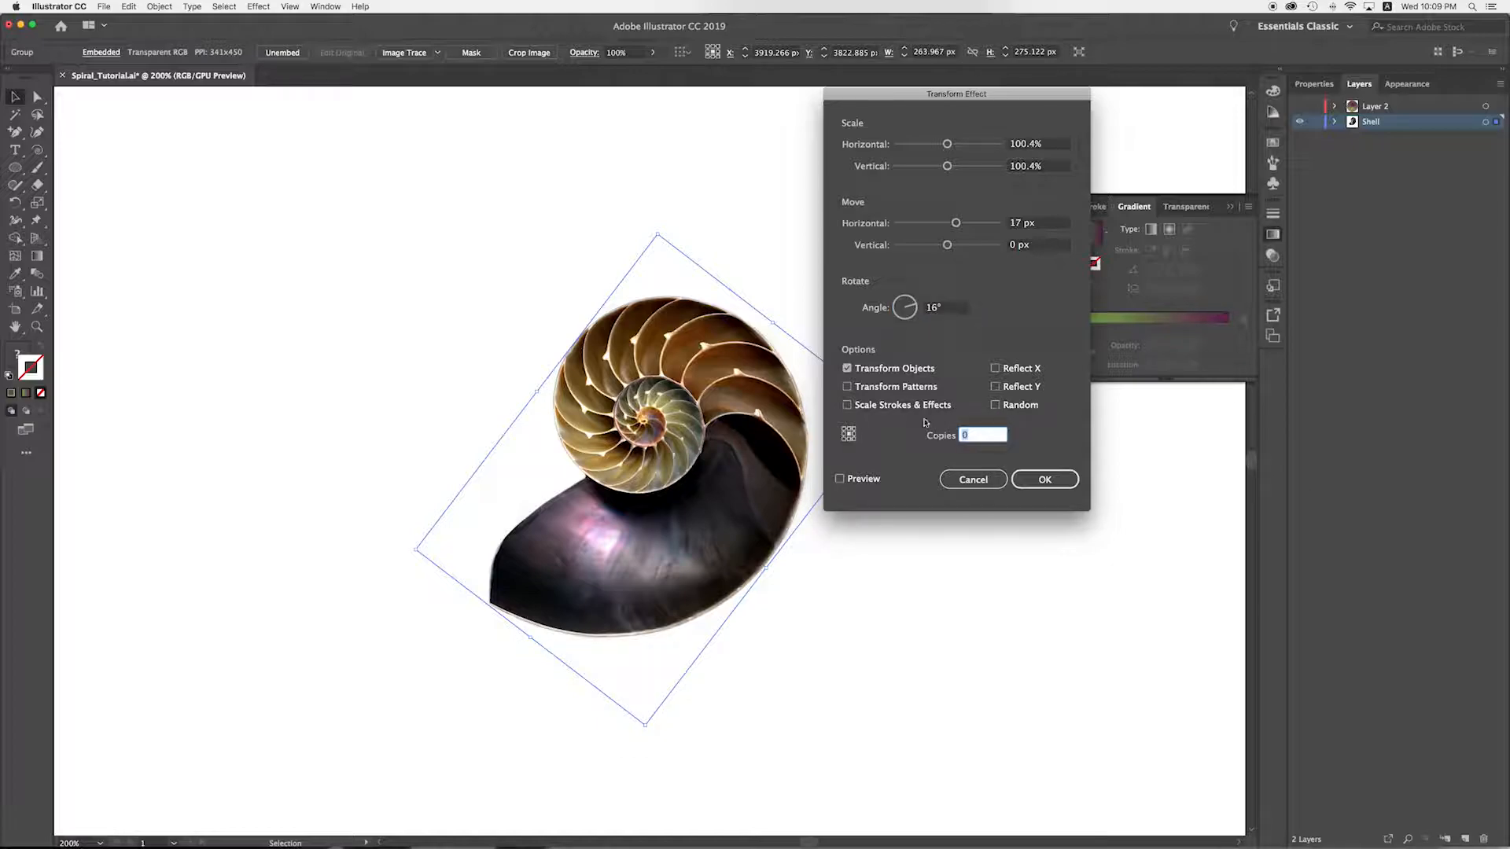
text(72)
click(1032, 483)
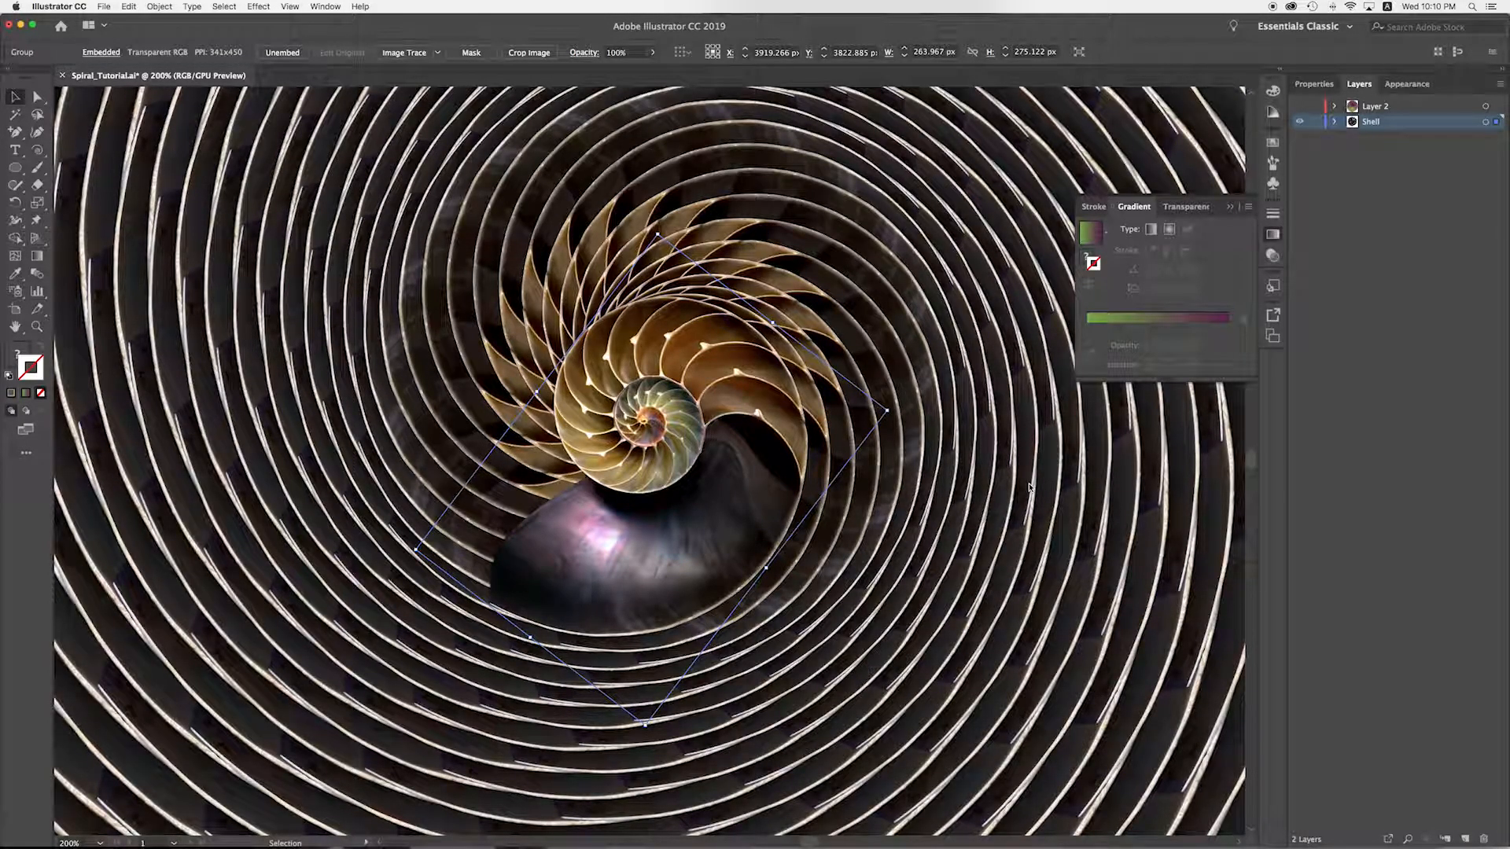
Step: Examine the full extent of the spiral made from the shell copies
key(a)
key(super+minus)
key(super+minus)
key(super+minus)
key(super+minus)
key(super+minus)
key(super+minus)
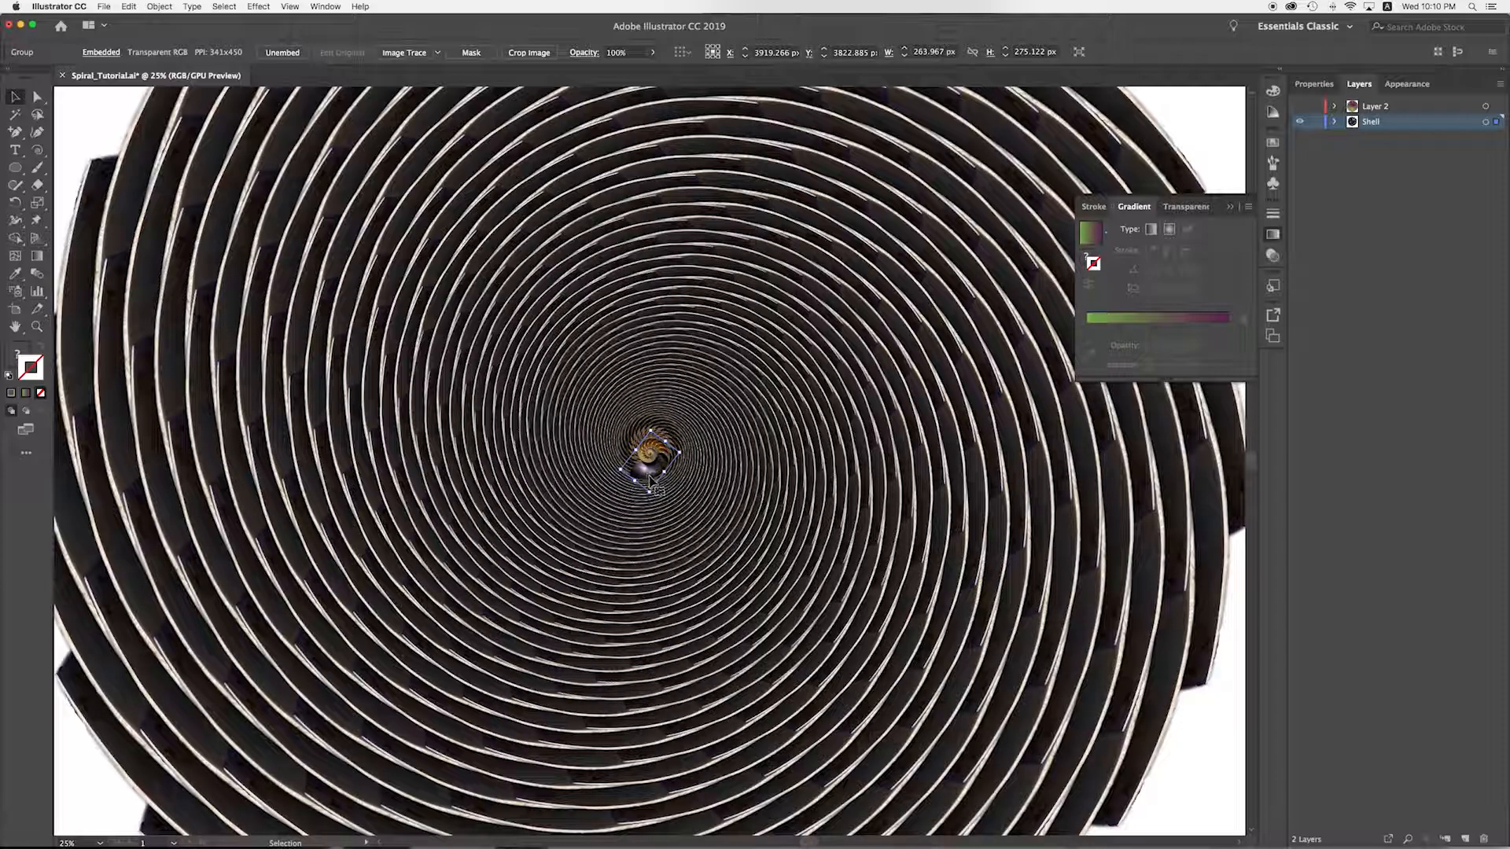
Step: Scale the original shell down proportionally to about 67.4 × 70.3 px
key(a)
key(v)
scroll(651, 433, up, 4)
scroll(651, 433, up, 4)
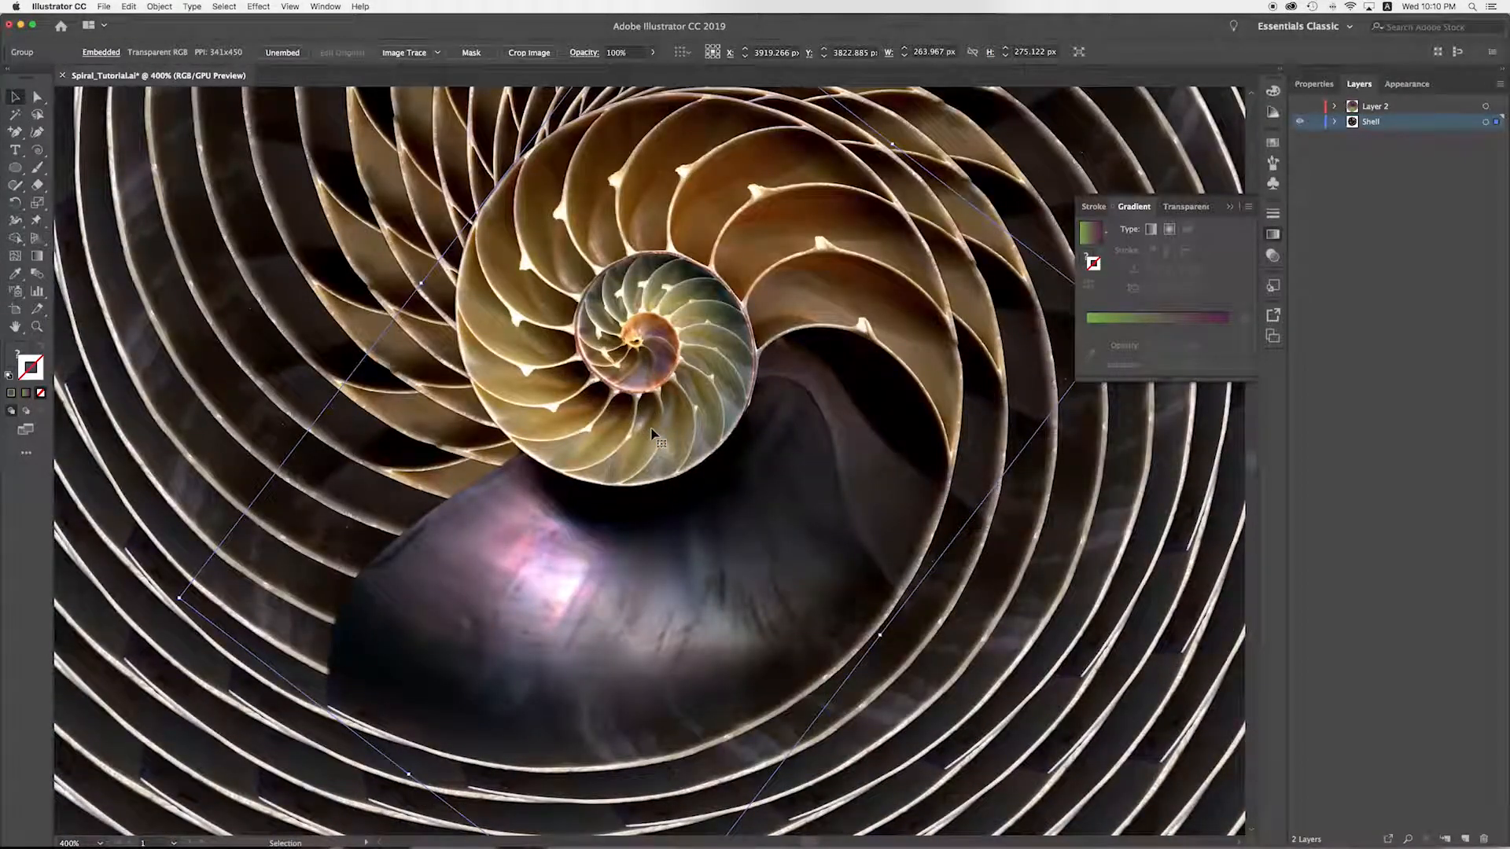
drag(181, 598, 511, 526)
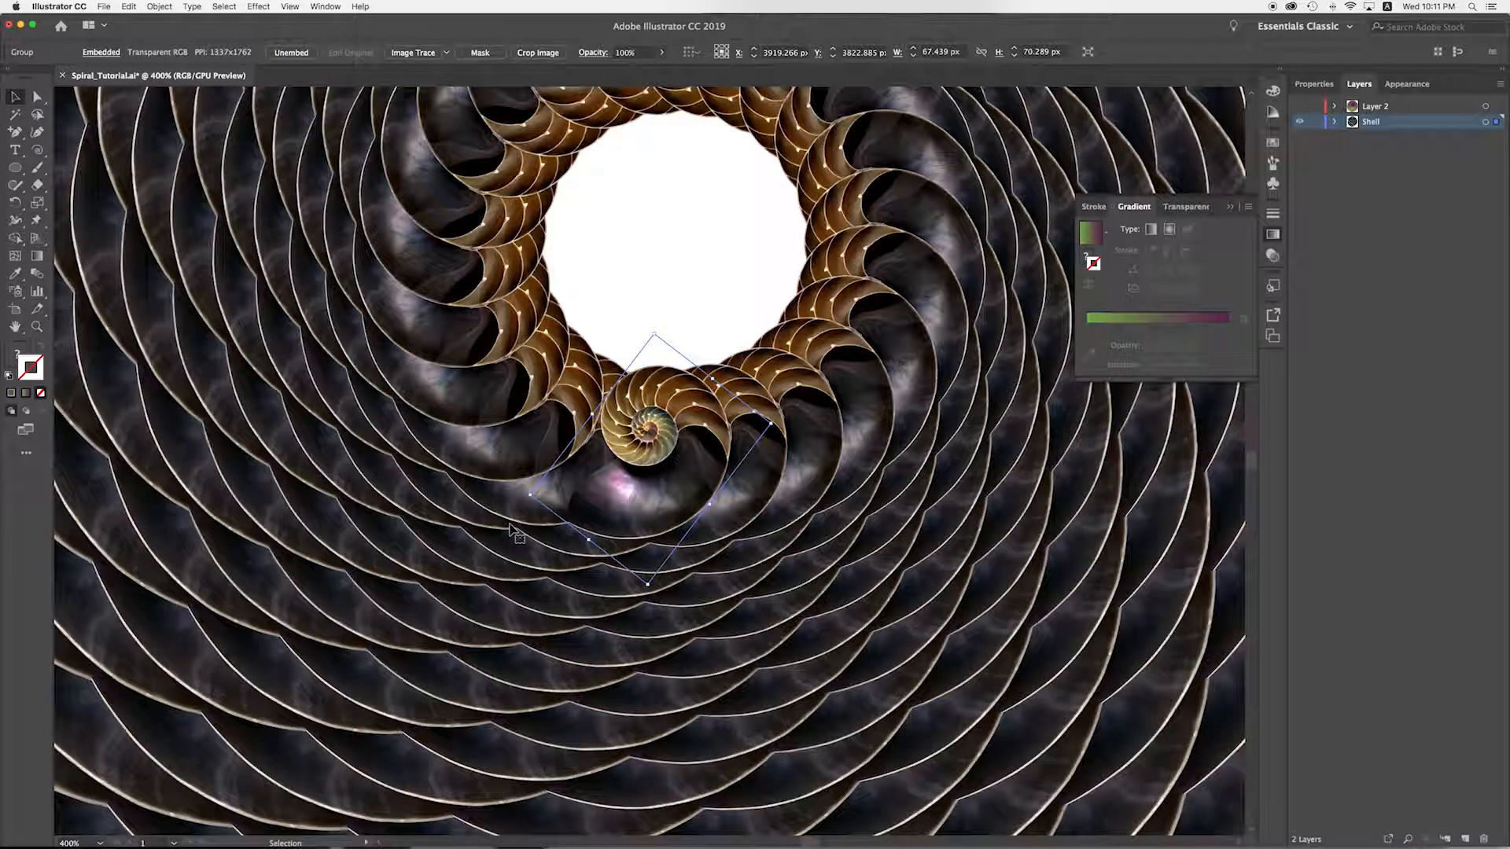
Step: Rotate the original shell clockwise until the long side of its bounding box lies nearly horizontal
key(super+minus)
key(super+minus)
key(super+minus)
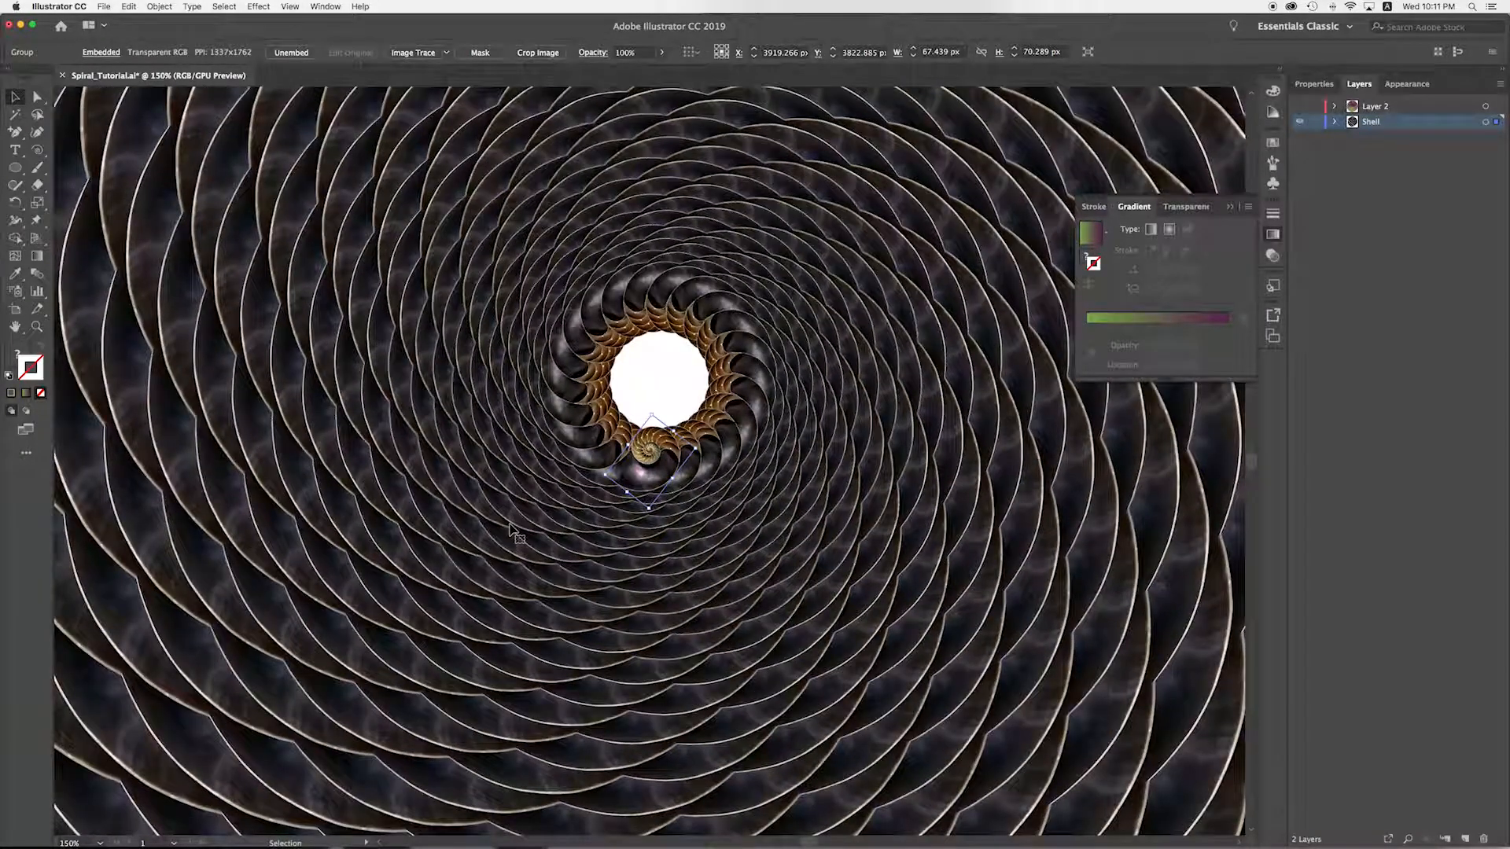
key(super+minus)
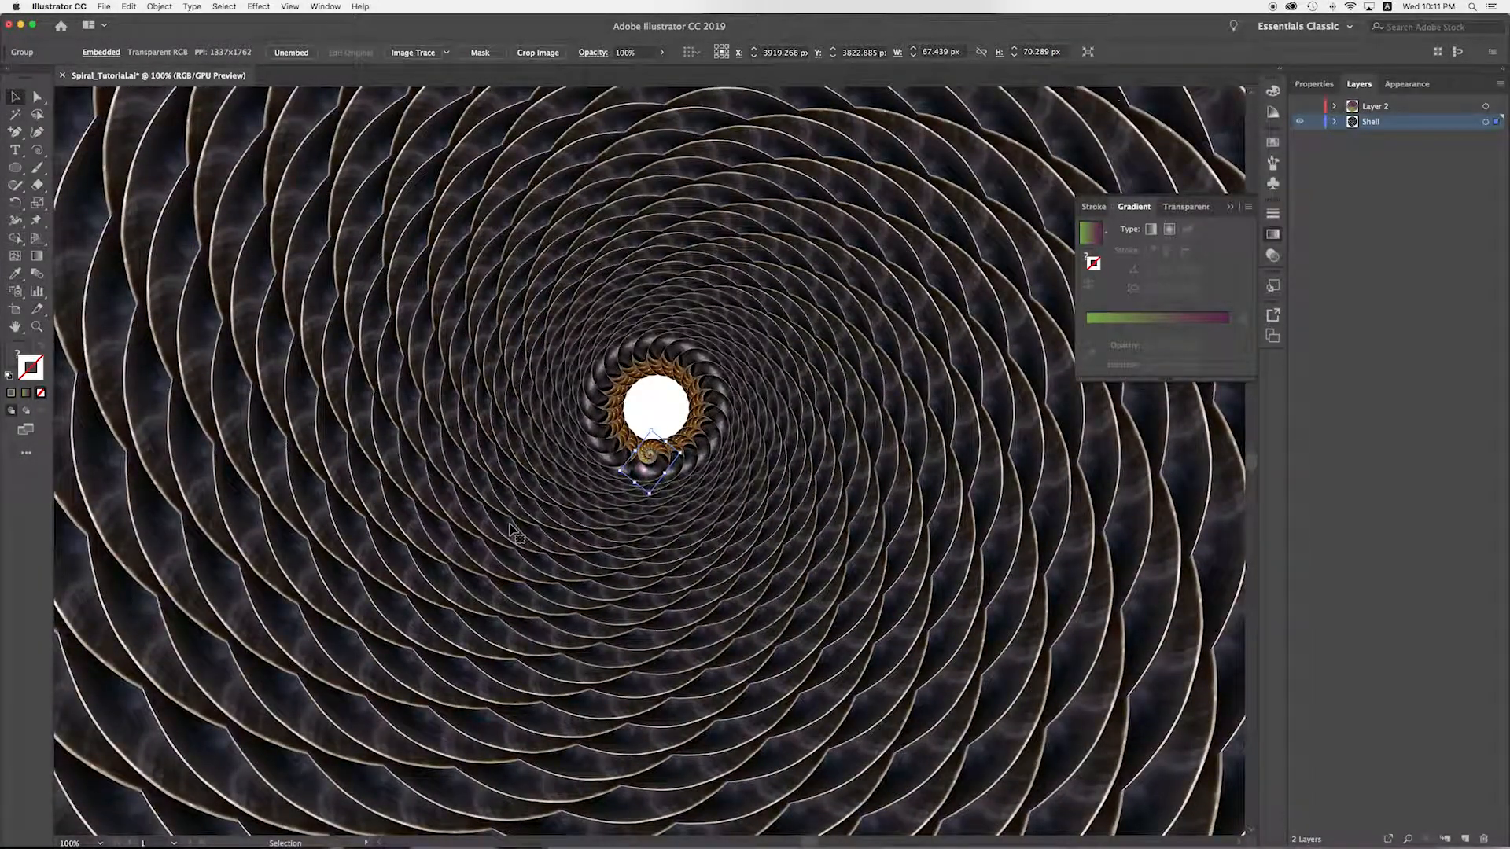
key(super+equal)
key(v)
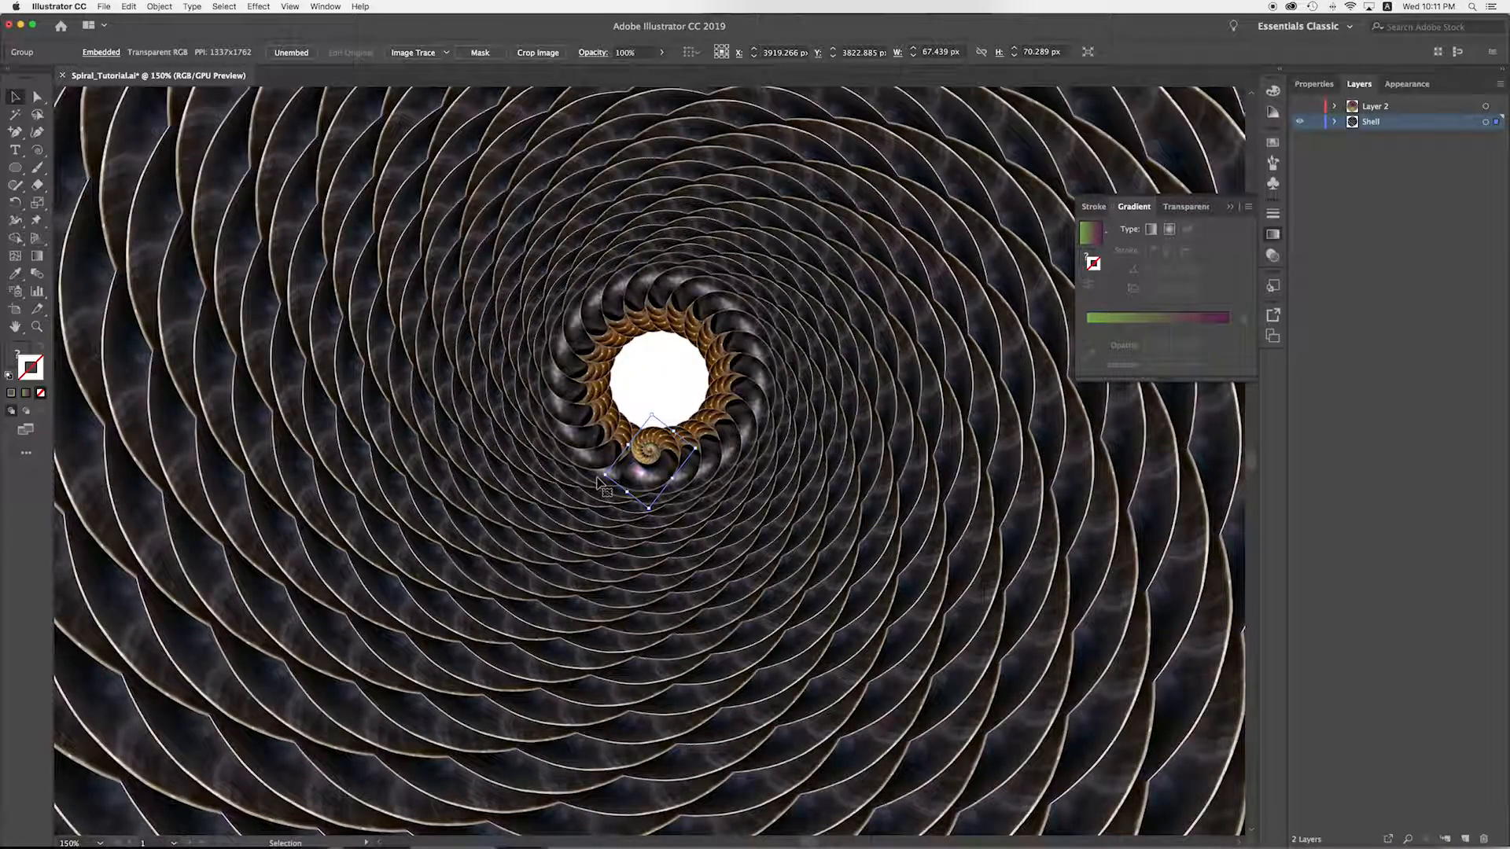
drag(598, 467, 602, 495)
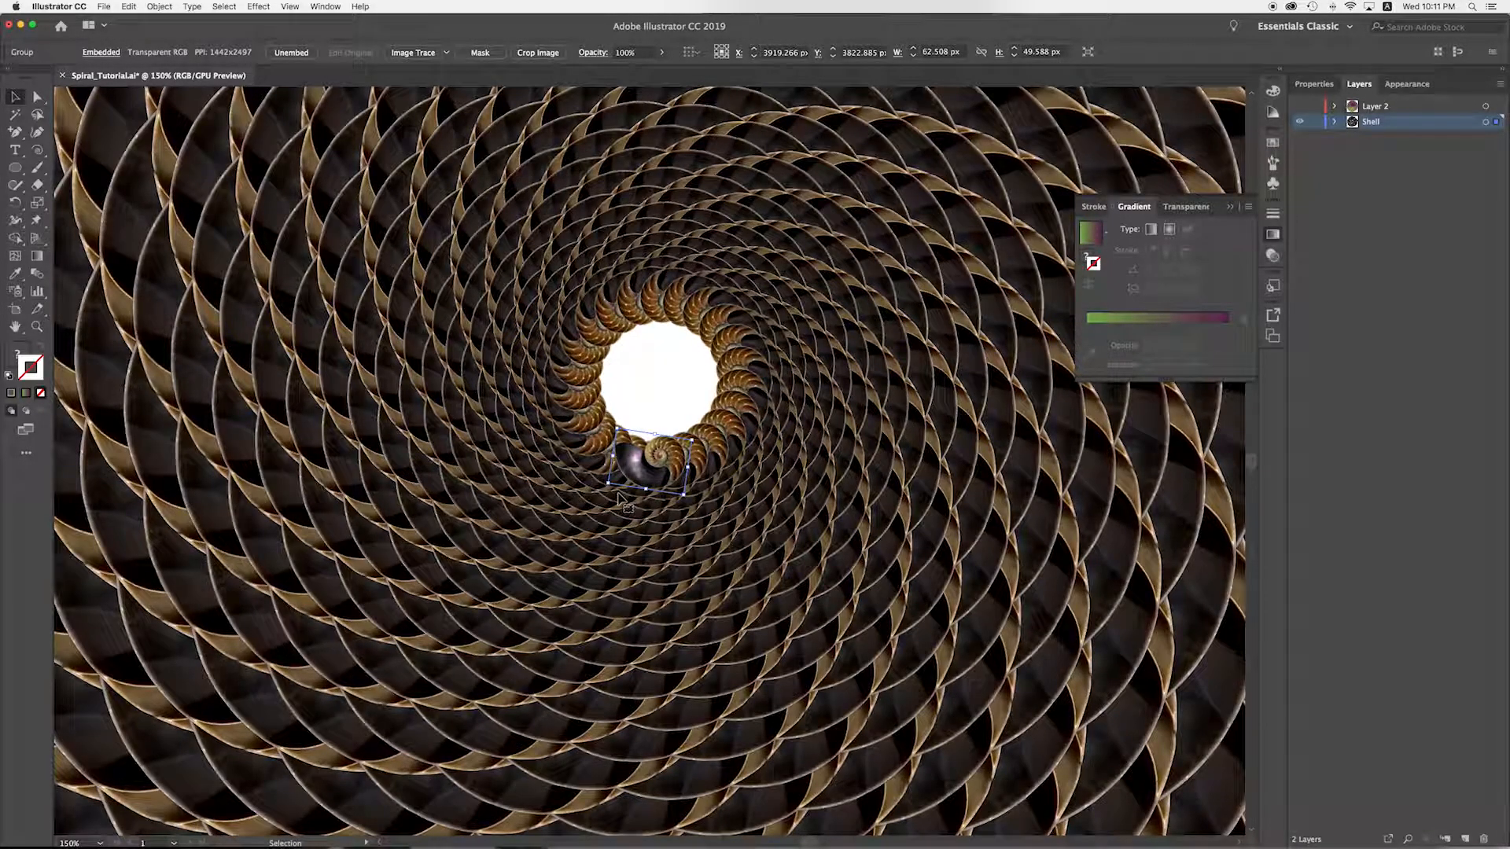
Step: Scale the original shell down proportionally to about 39.6 × 31.4 px and rotate it further clockwise
key(super+minus)
key(super+minus)
key(super+minus)
key(super+minus)
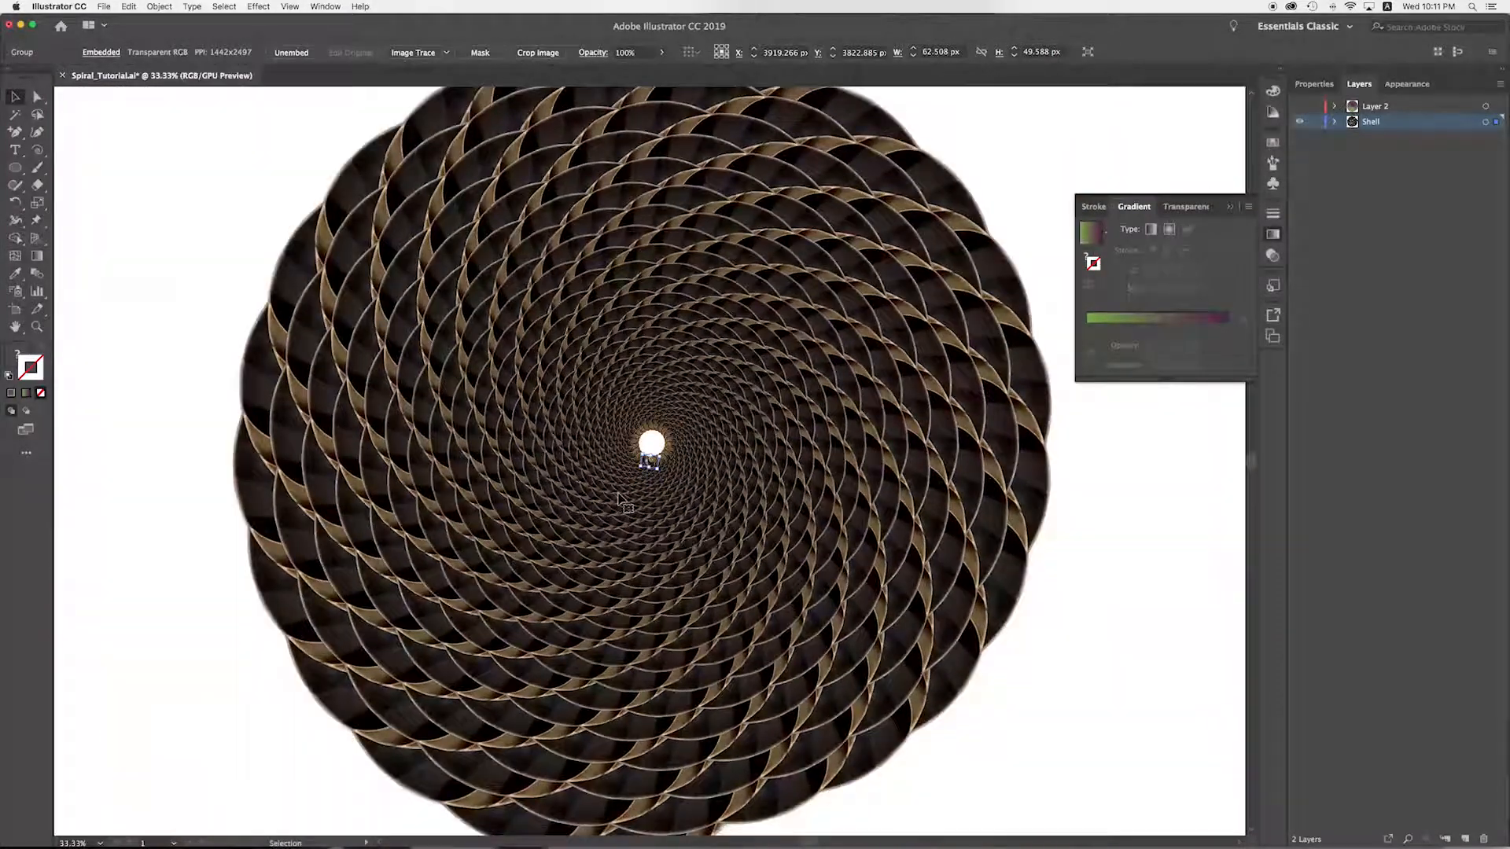
key(super+plus)
key(super+plus)
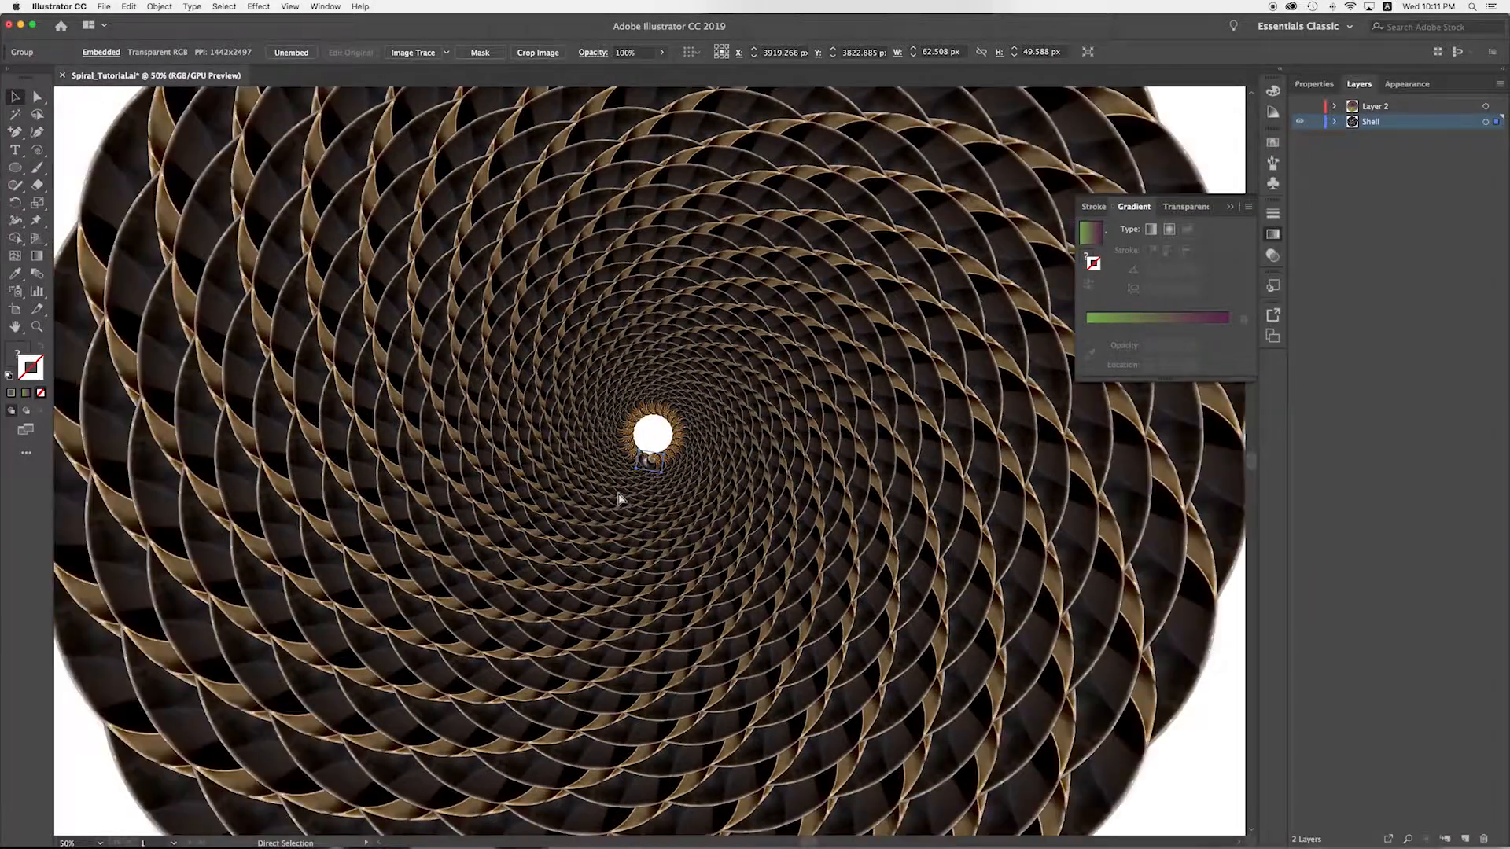
key(super+plus)
key(super+plus)
key(super+plus)
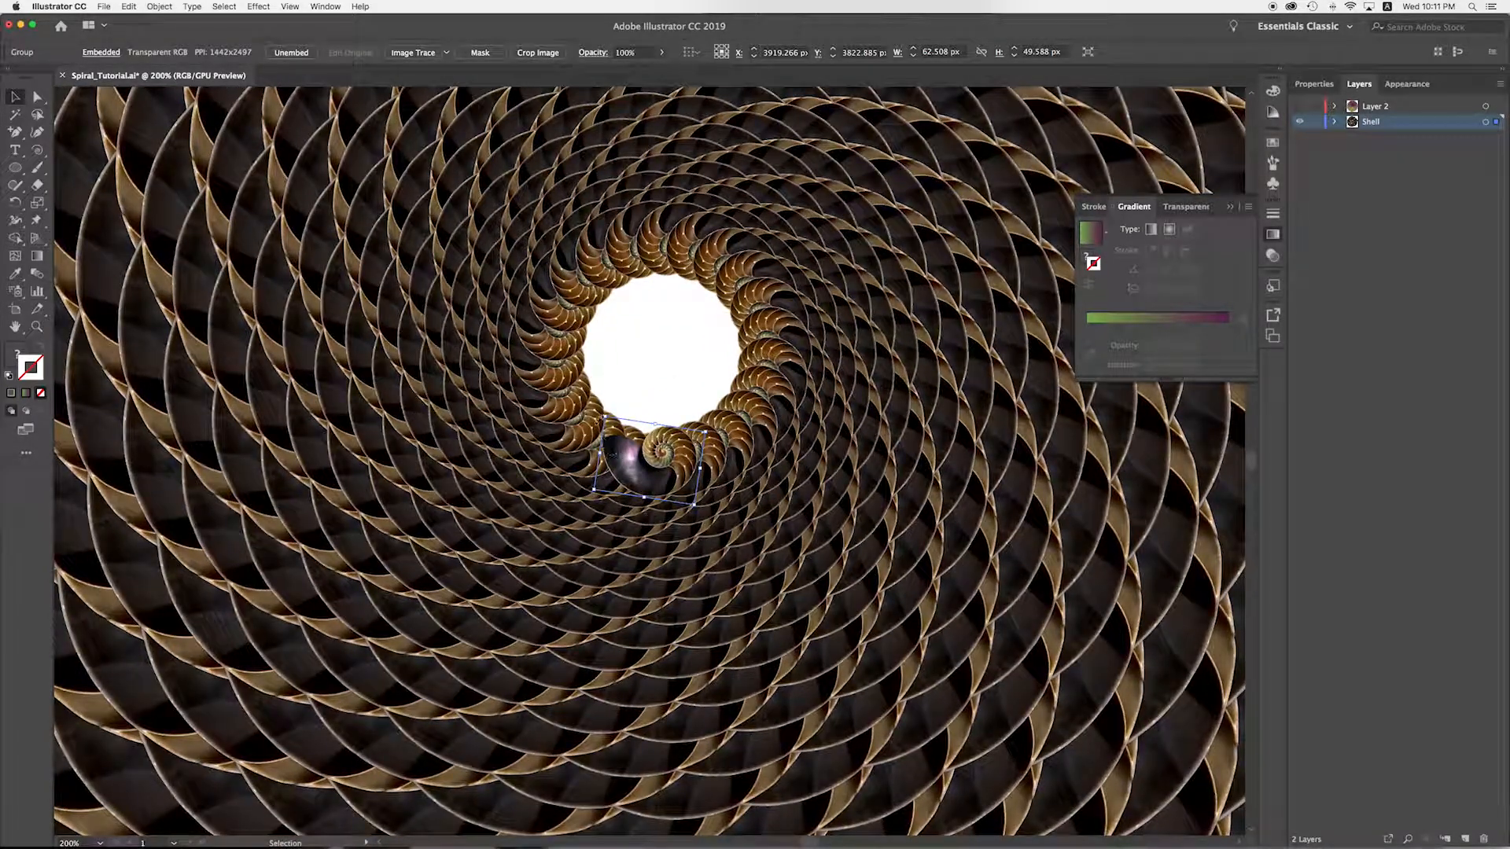
drag(602, 417, 623, 436)
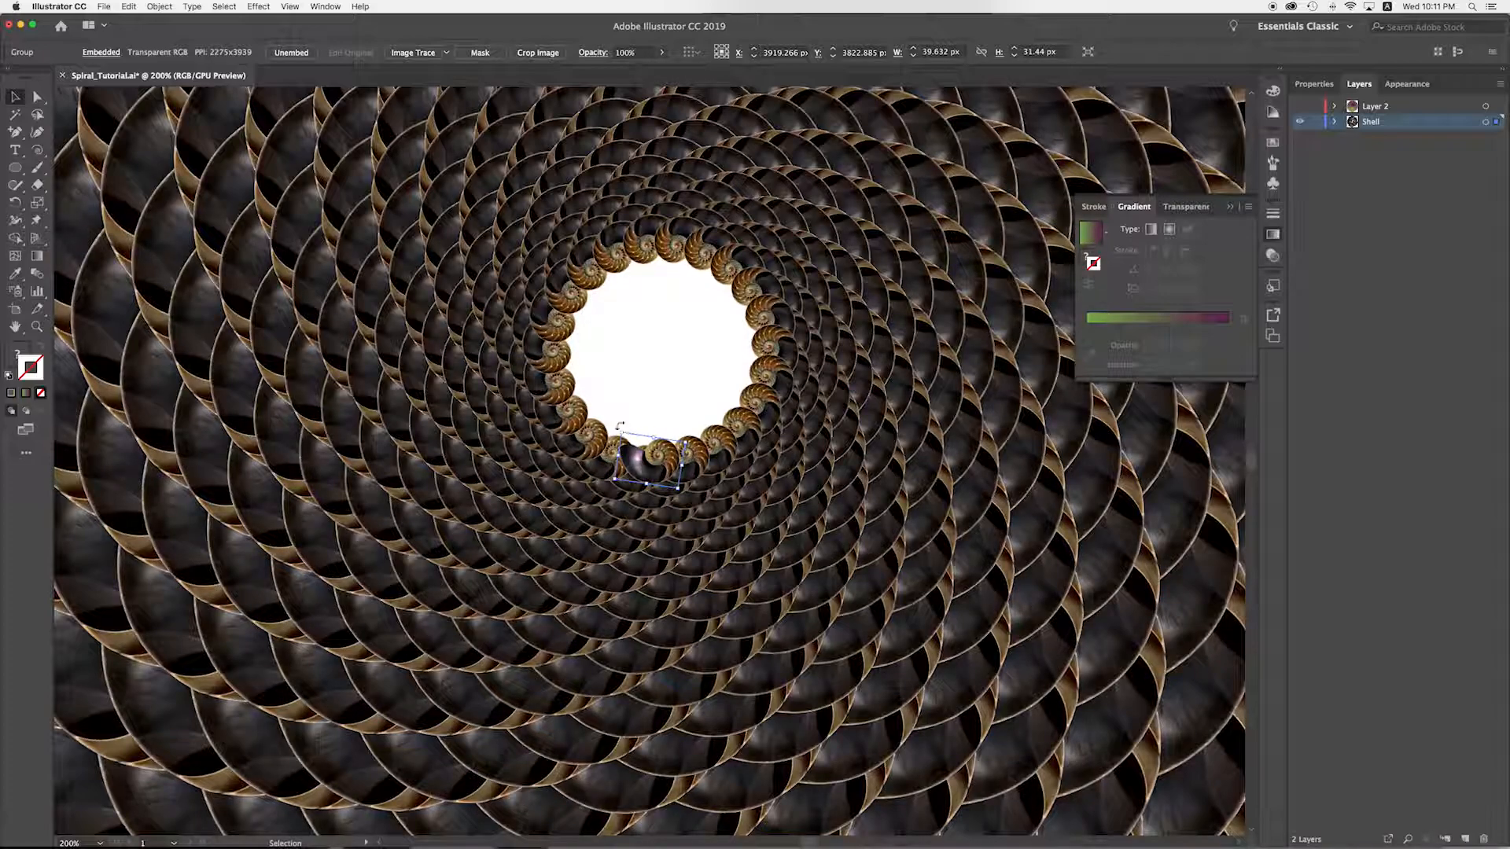
drag(621, 429, 653, 570)
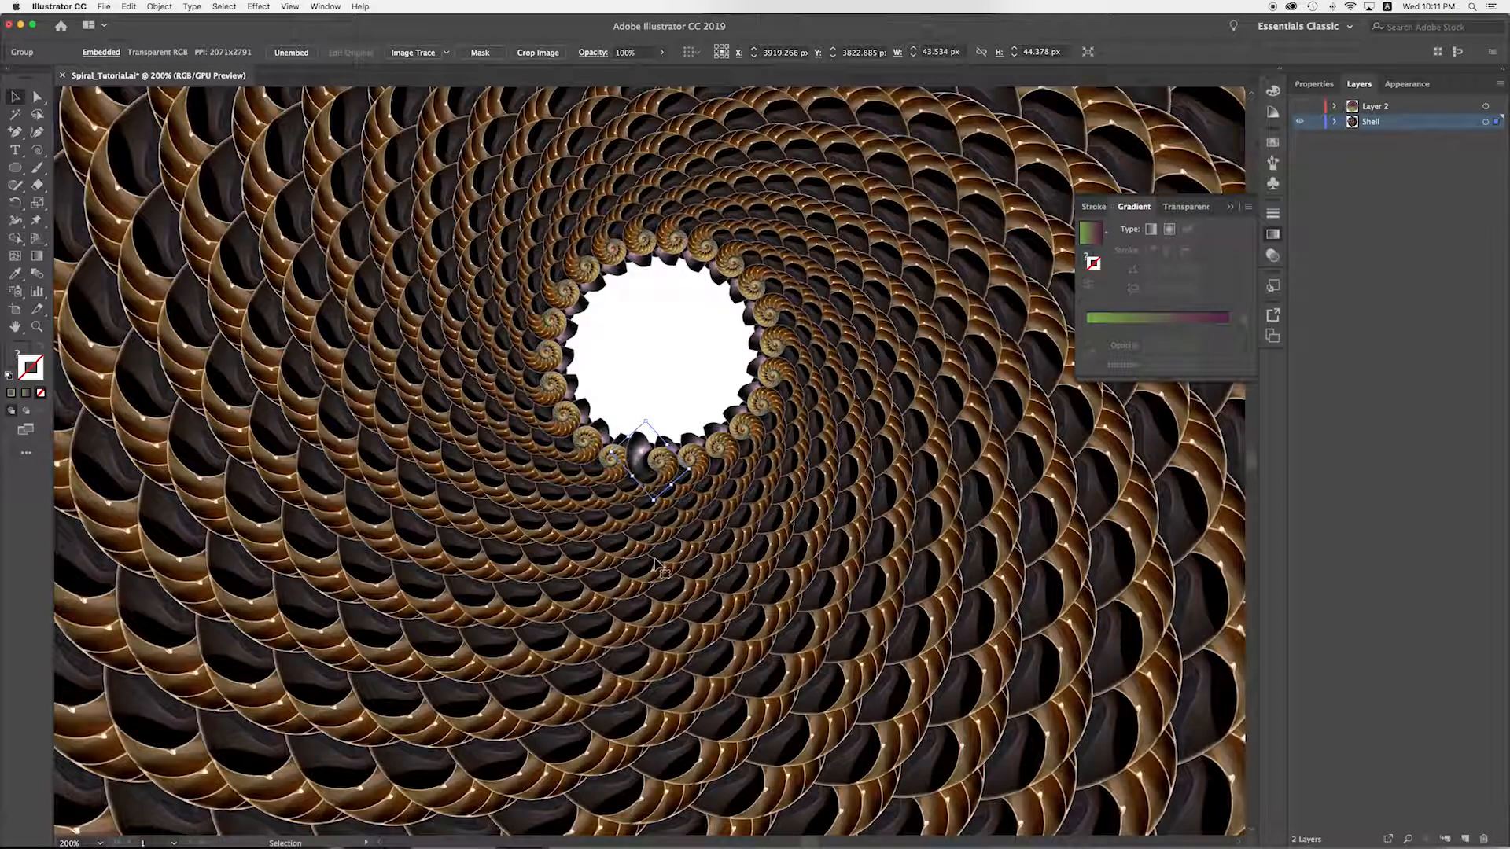
Step: Examine the reworked shell spiral as a whole and around its centre
key(super+minus)
key(super+minus)
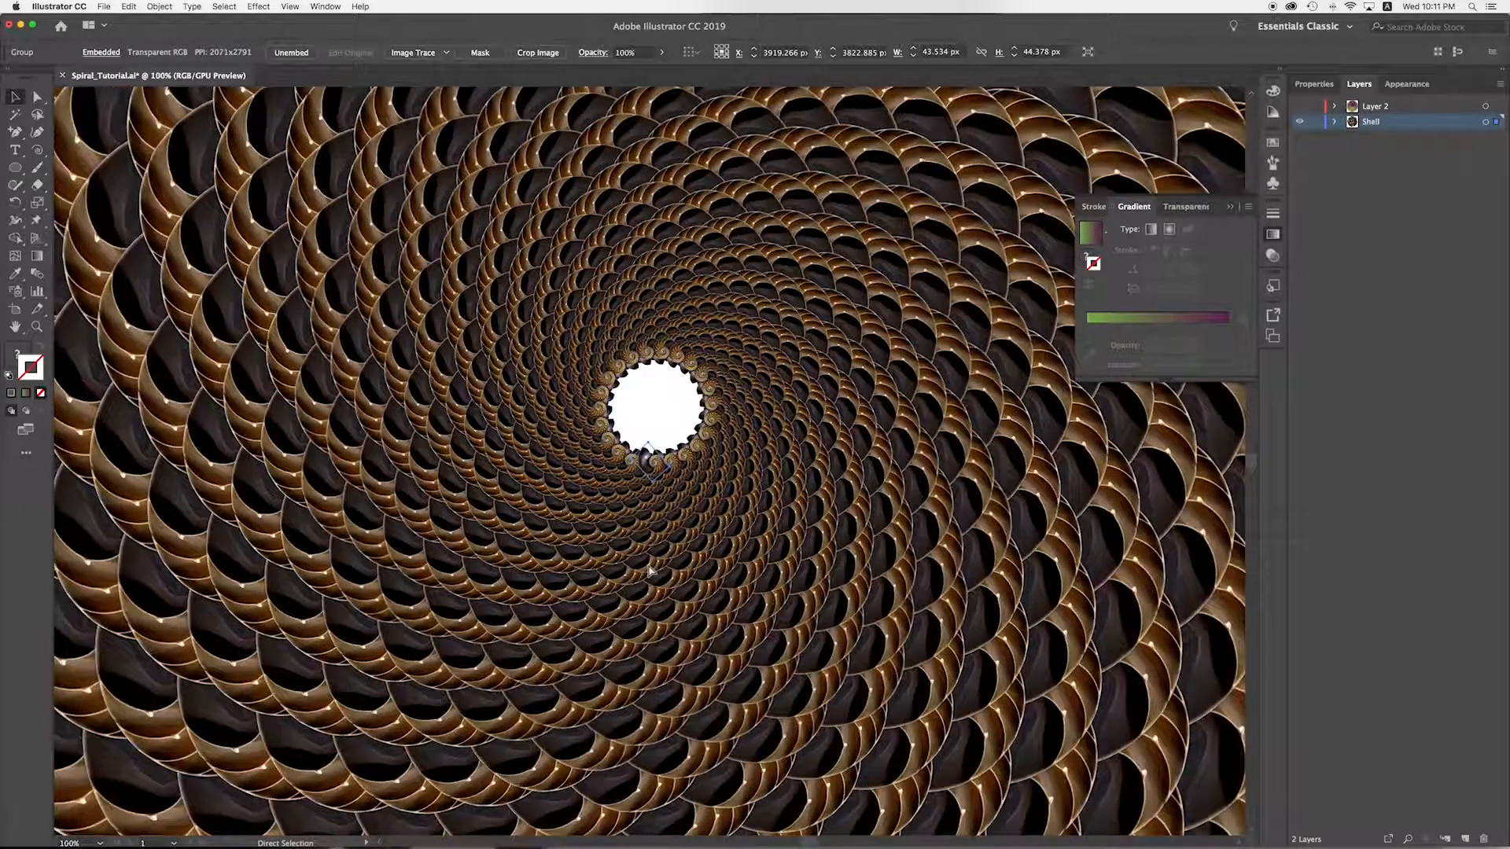
key(super+minus)
key(super+minus)
key(super+equal)
key(super+equal)
key(super+equal)
key(v)
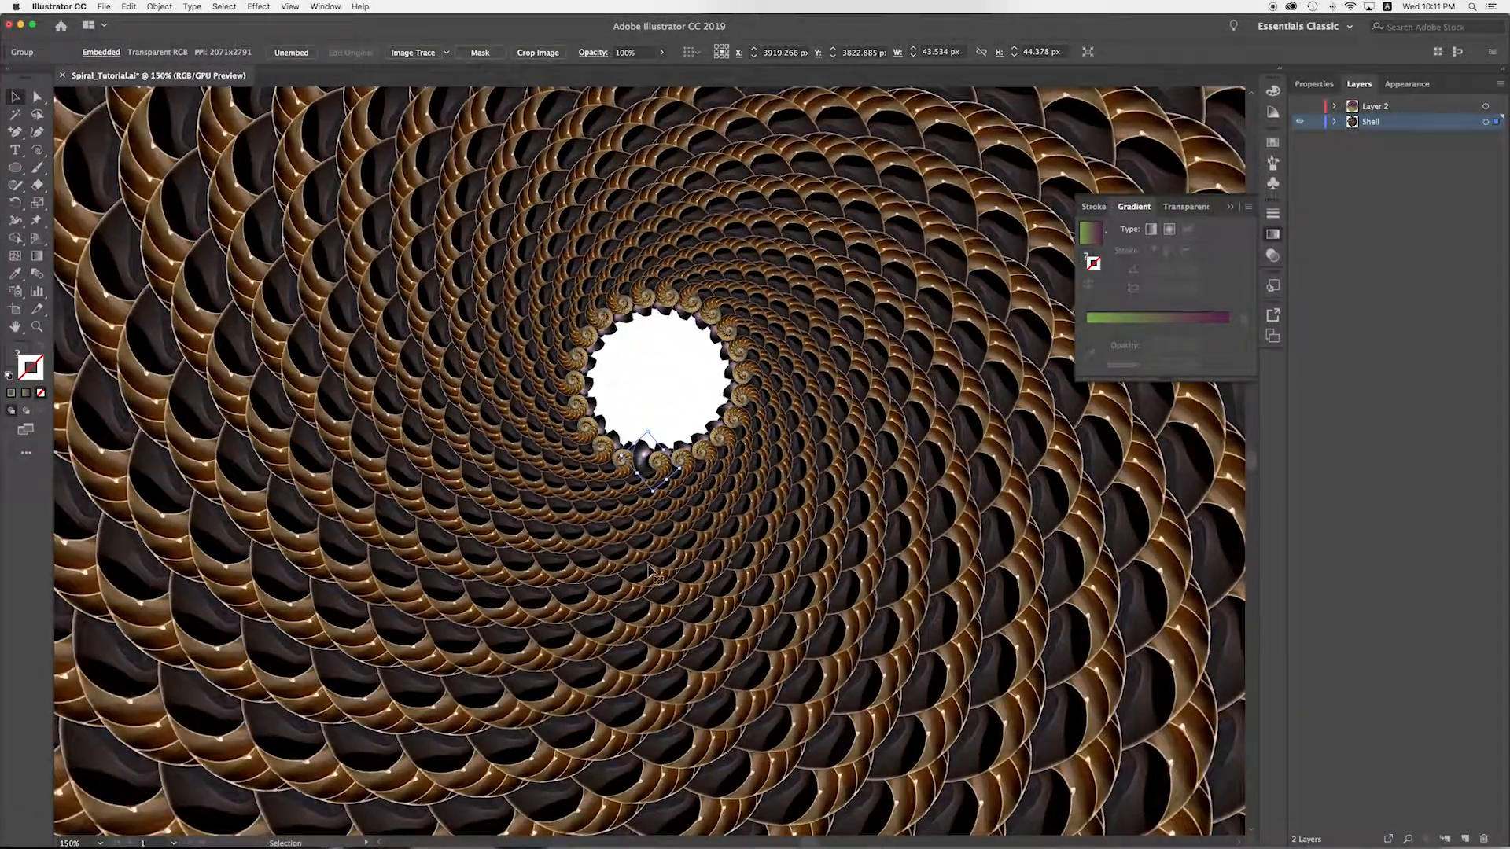
Step: Edit the shell's existing Transform effect, enabling both Reflect X and Reflect Y for the copies
click(1408, 85)
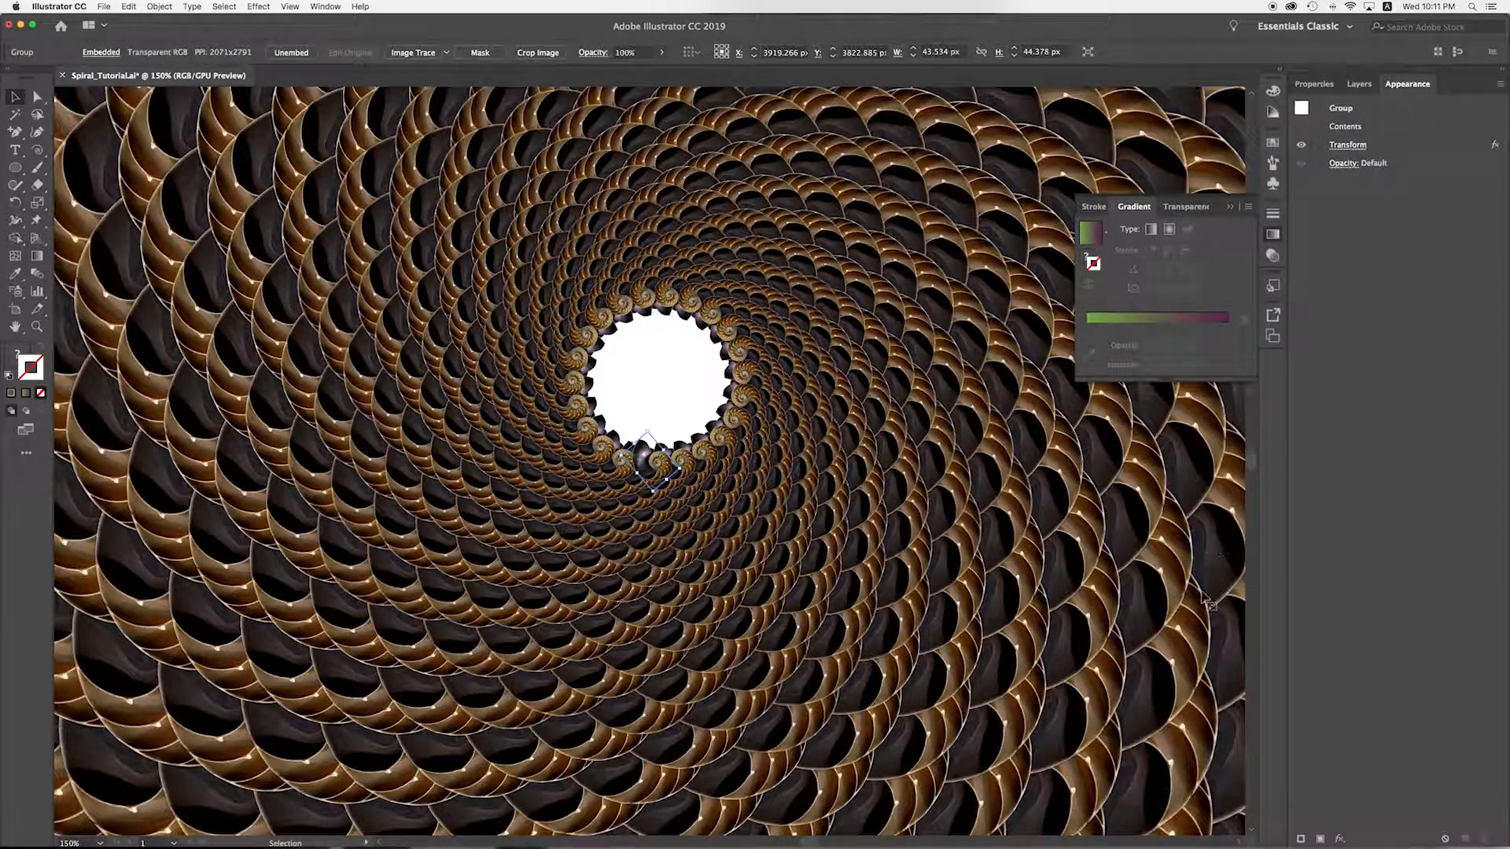
click(1349, 146)
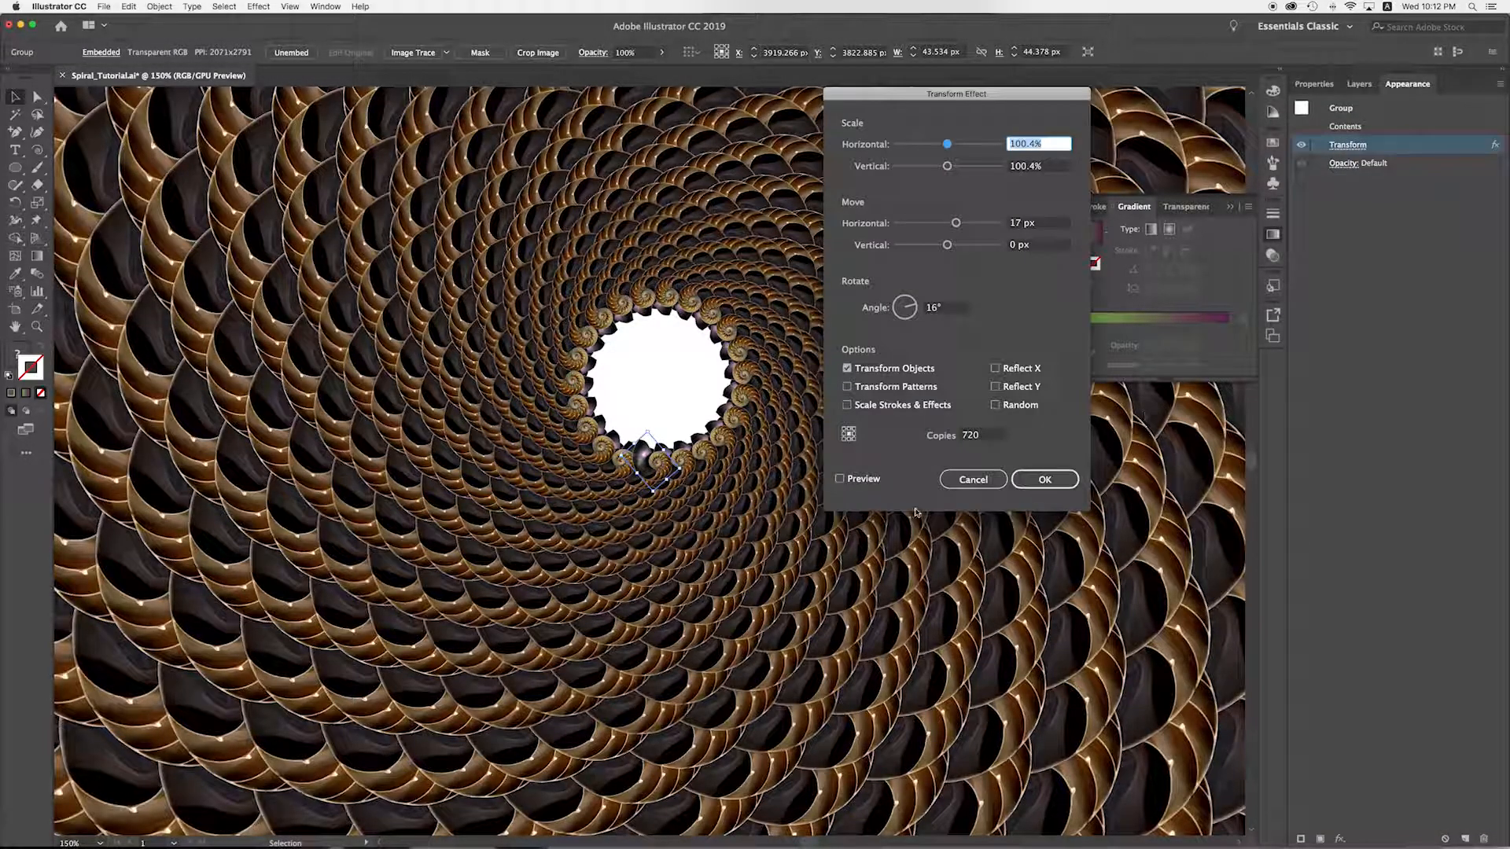
click(995, 368)
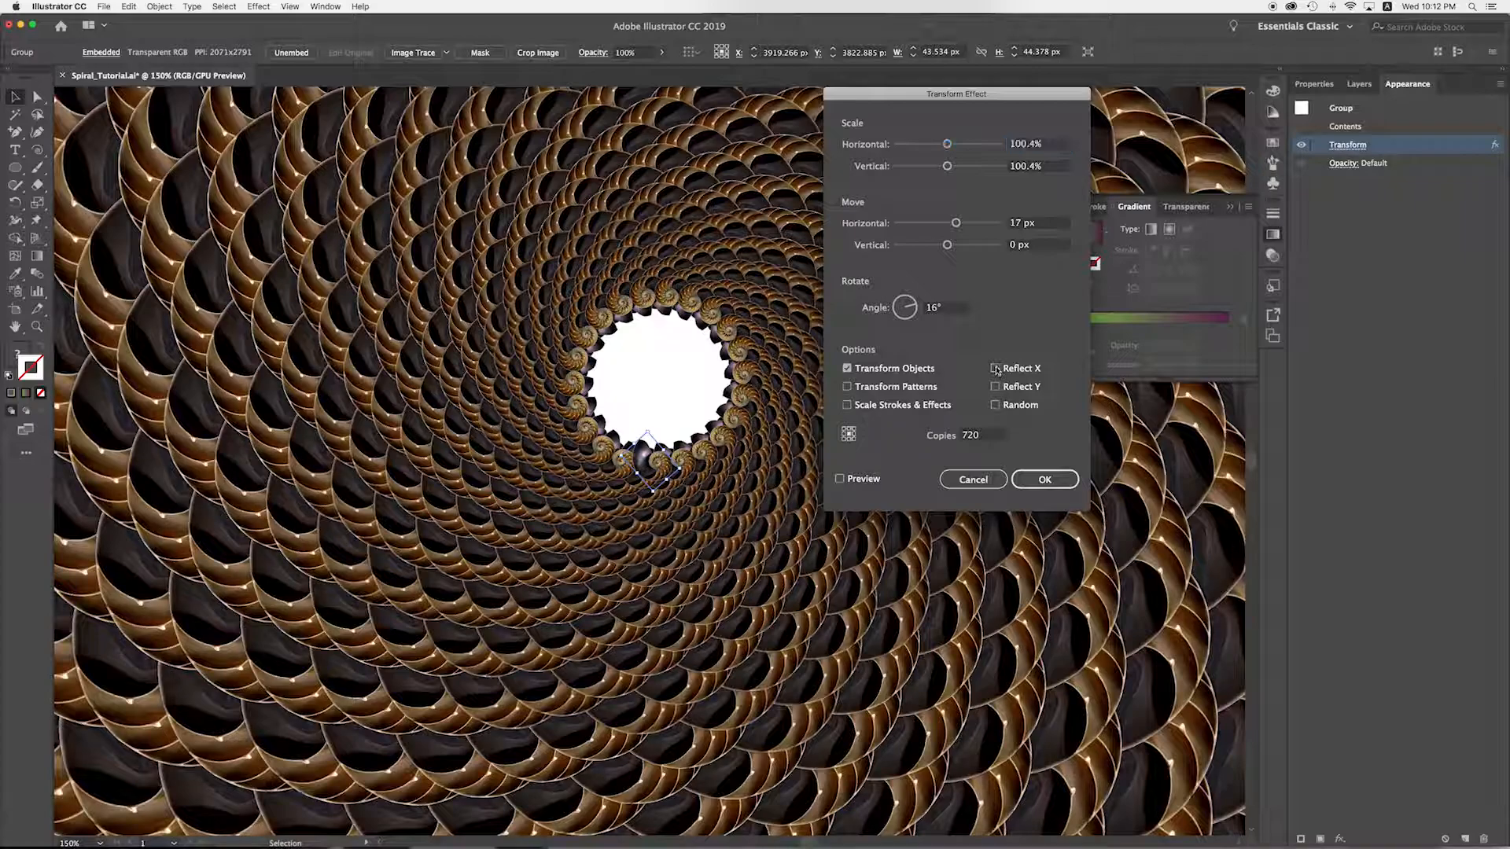
click(996, 387)
click(1043, 480)
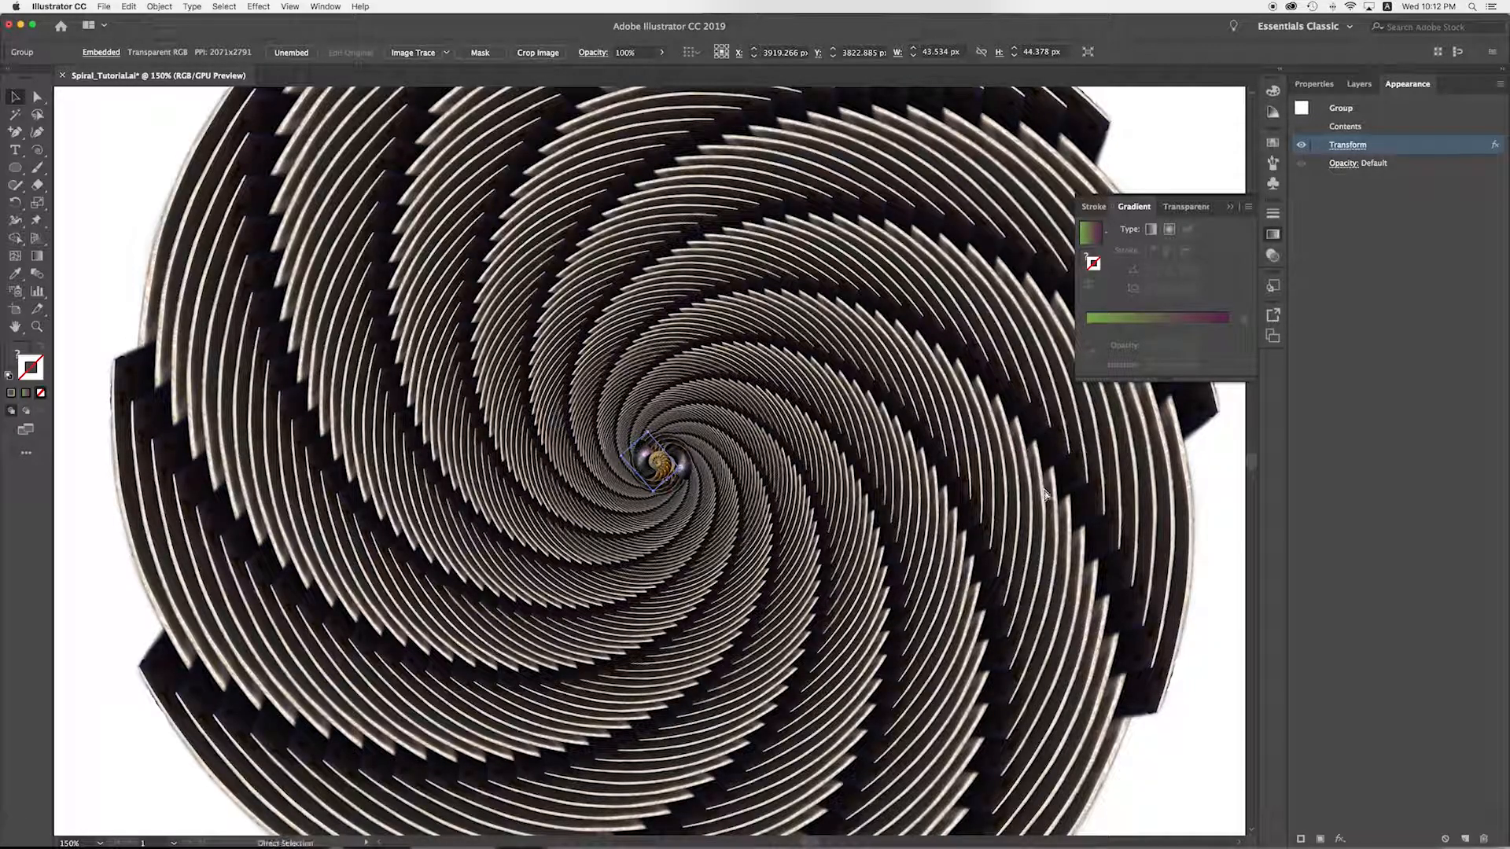
Step: Shrink and rotate the original shell at the centre of the reflected spiral to about 27.5 × 29.2 px
key(super+equal)
key(super+equal)
key(super+equal)
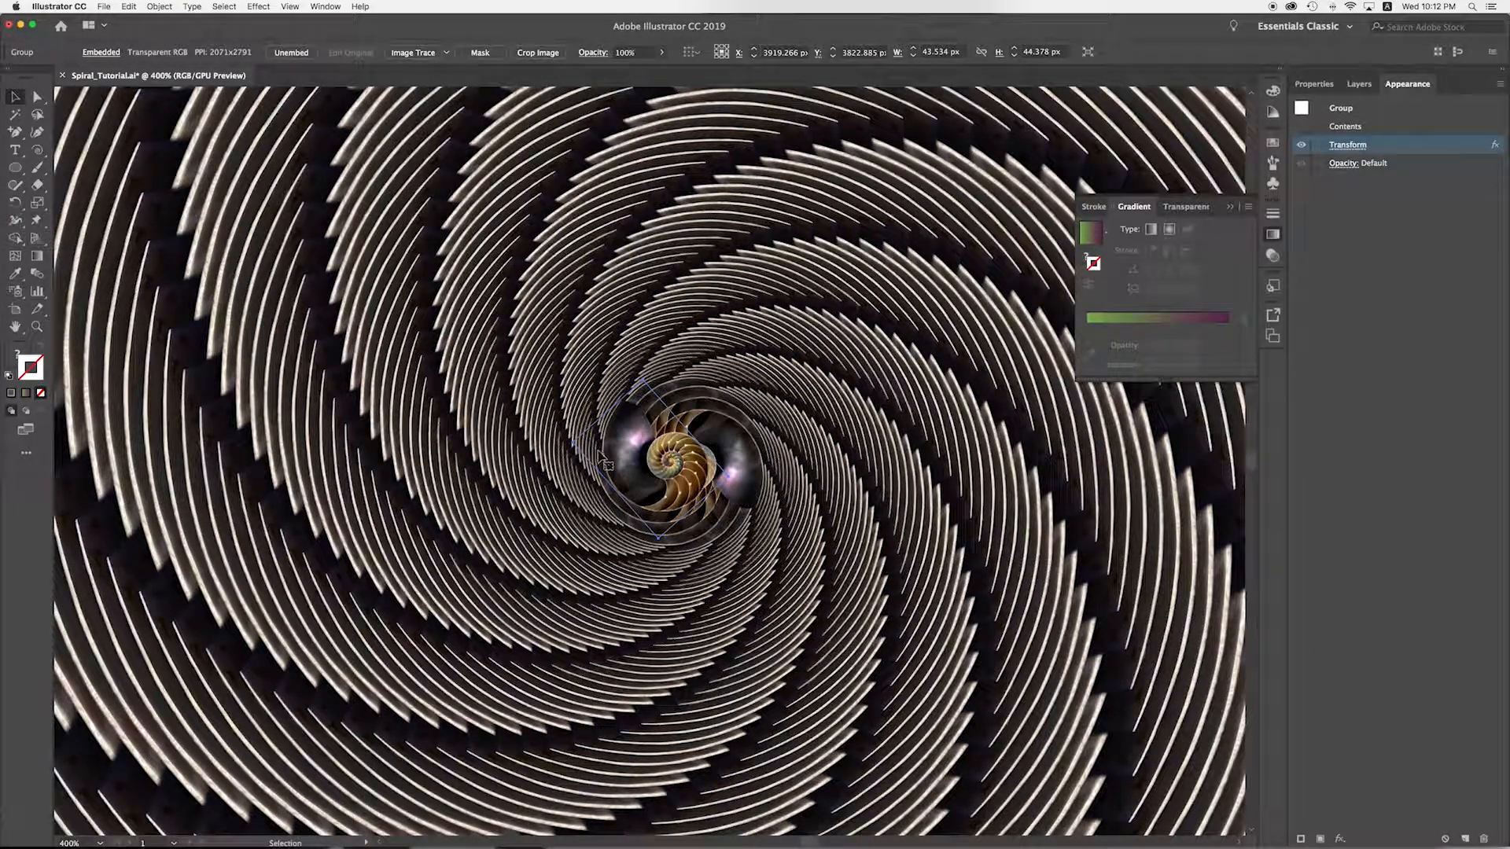
key(super+equal)
key(super+equal)
key(super+equal)
key(super+equal)
drag(583, 687, 448, 570)
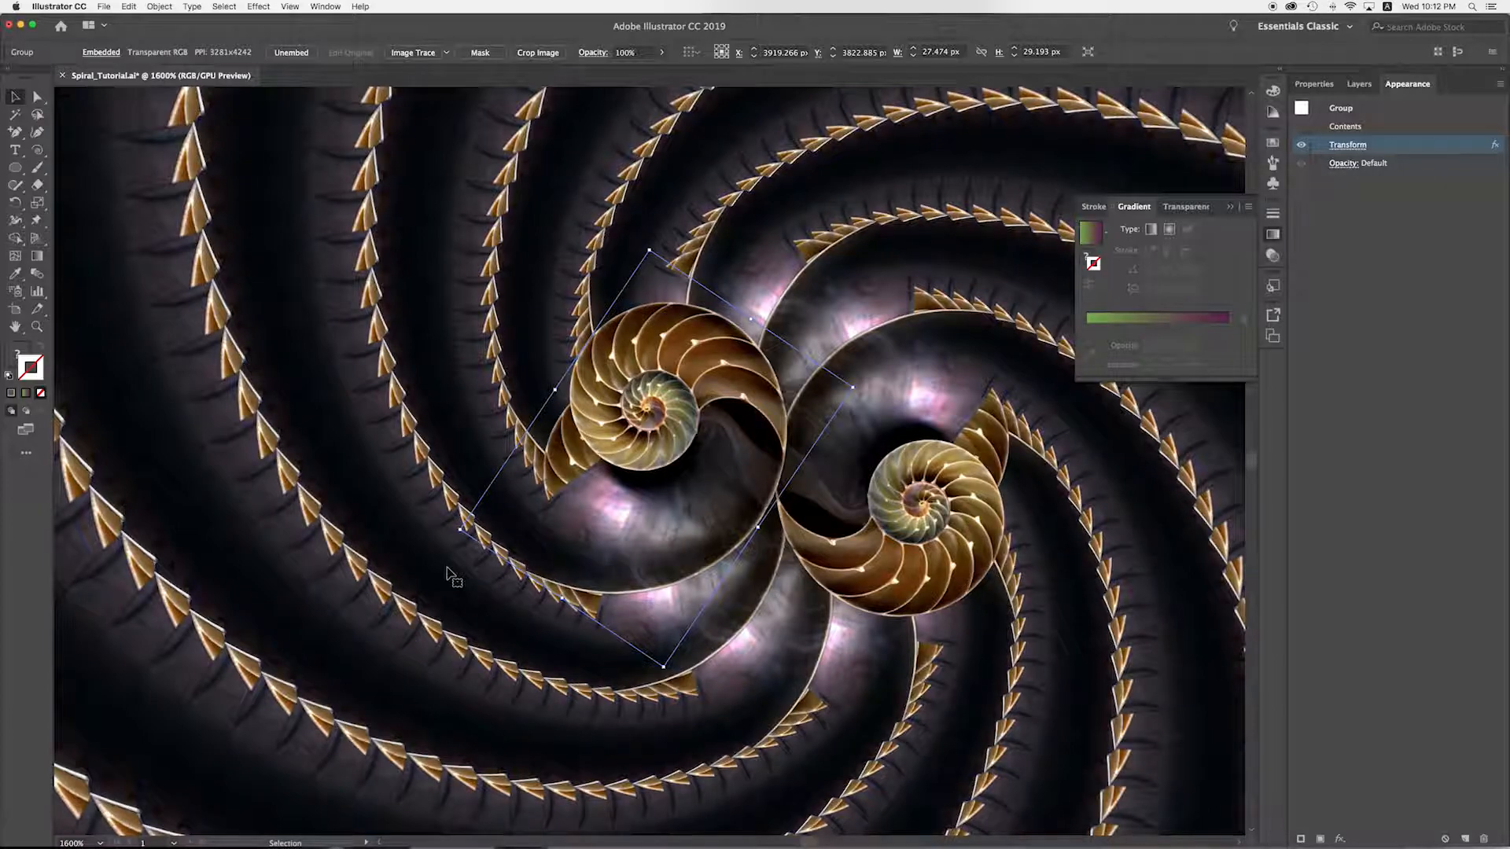
Step: Scale the original shell down proportionally to about 9 × 9.6 px
drag(461, 529, 583, 489)
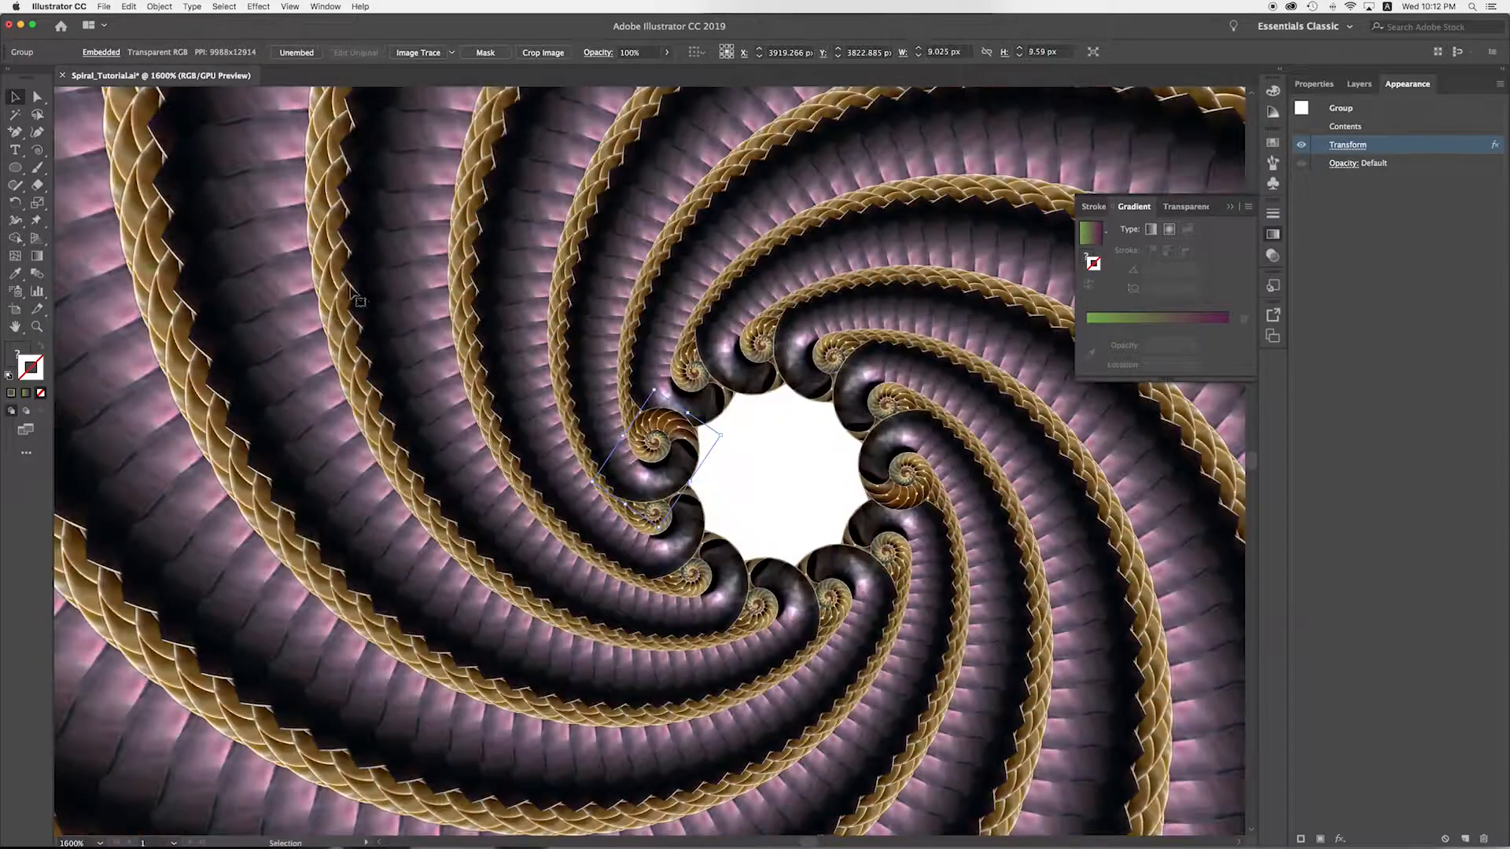
click(305, 380)
key(super+minus)
key(super+minus)
key(super+minus)
key(super+minus)
key(super+minus)
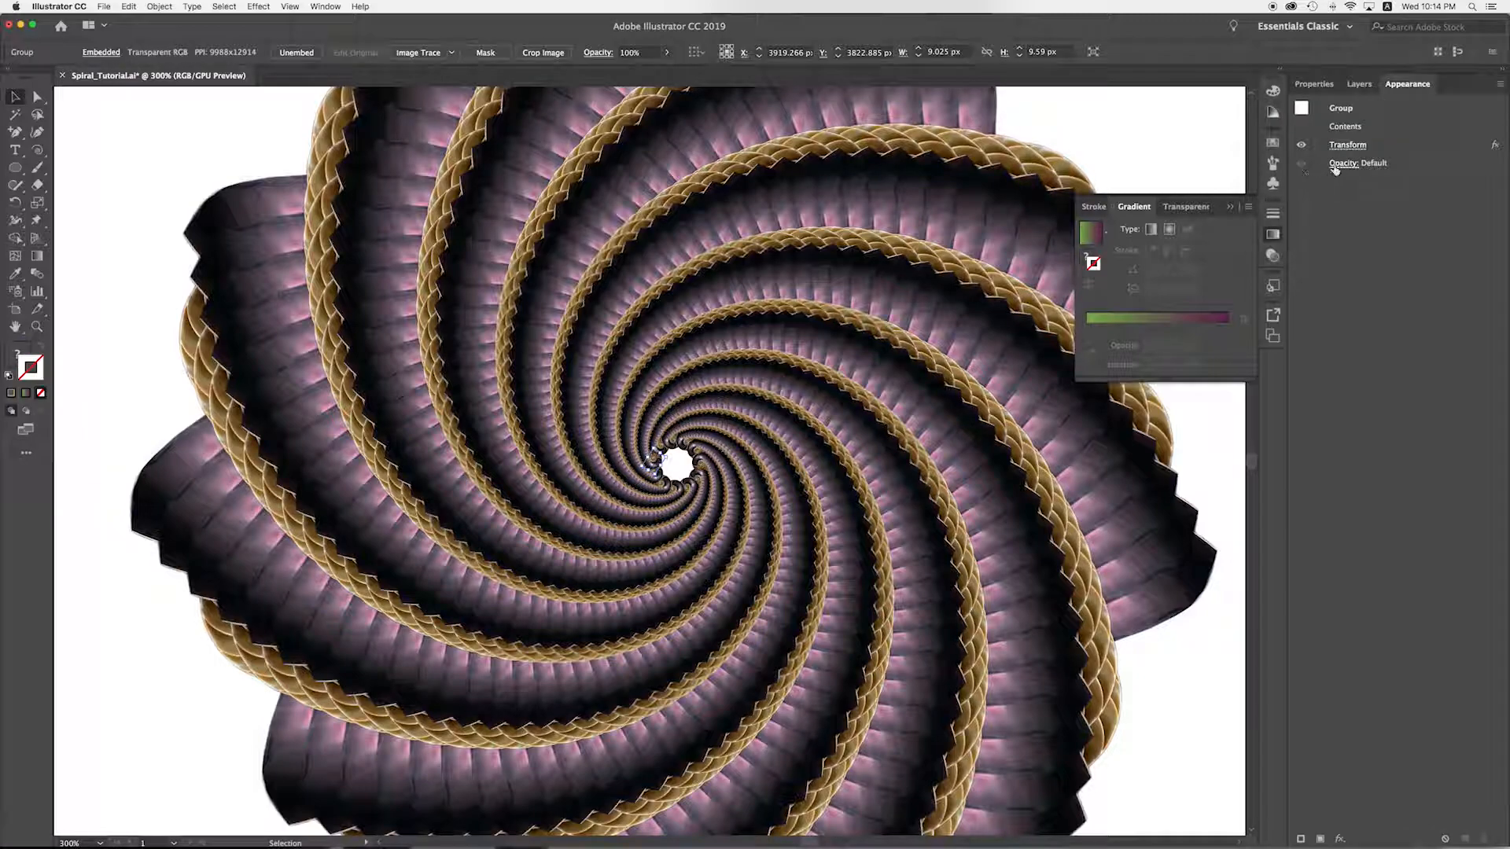
Step: Disable Reflect X and Reflect Y in the shell's Transform effect and enlarge the original shell proportionally to about 19.4 × 20.6 px
click(1347, 145)
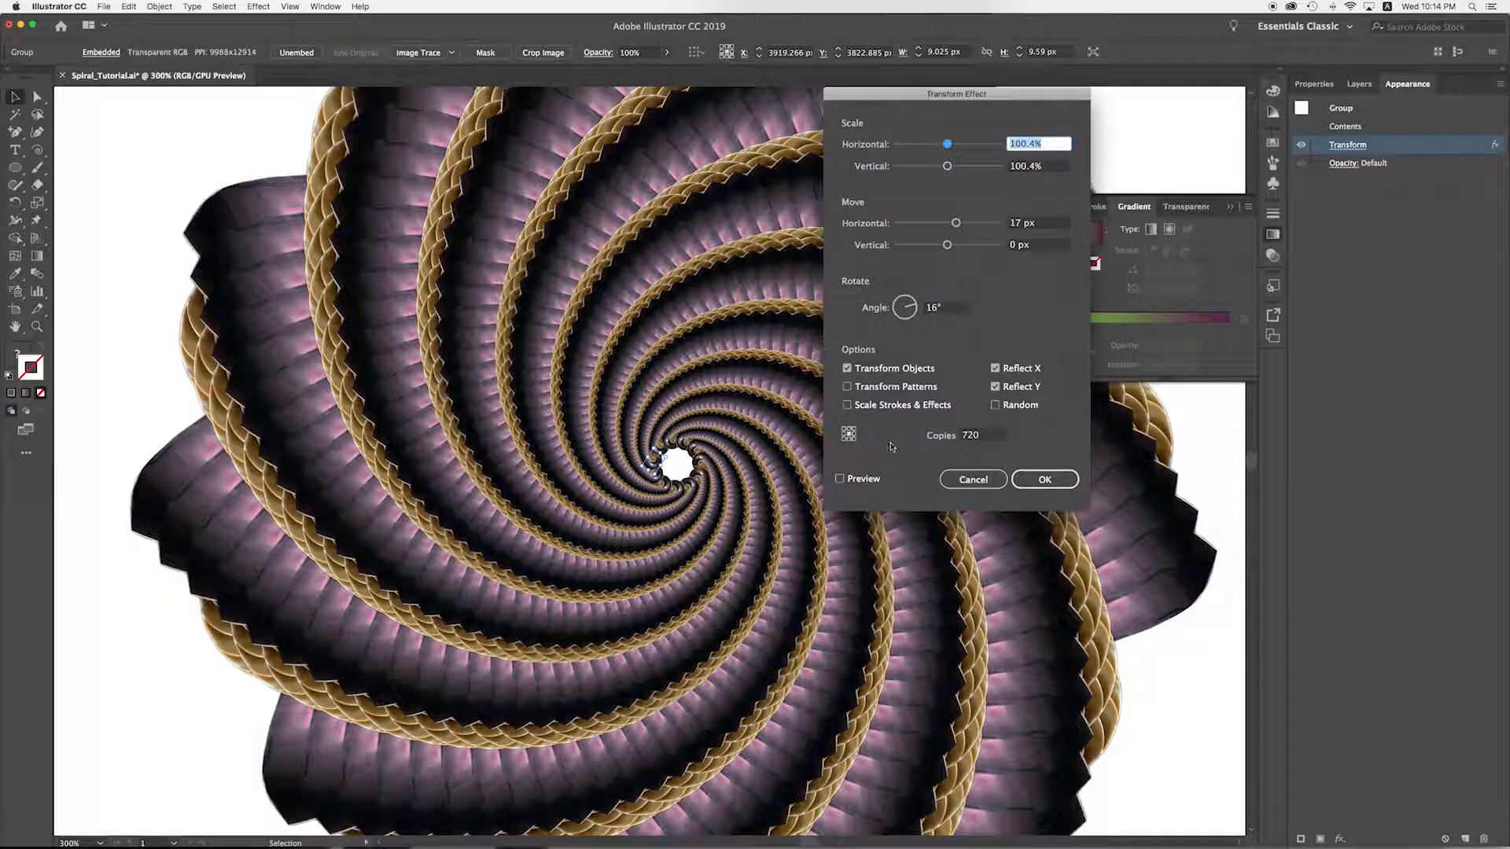
click(996, 368)
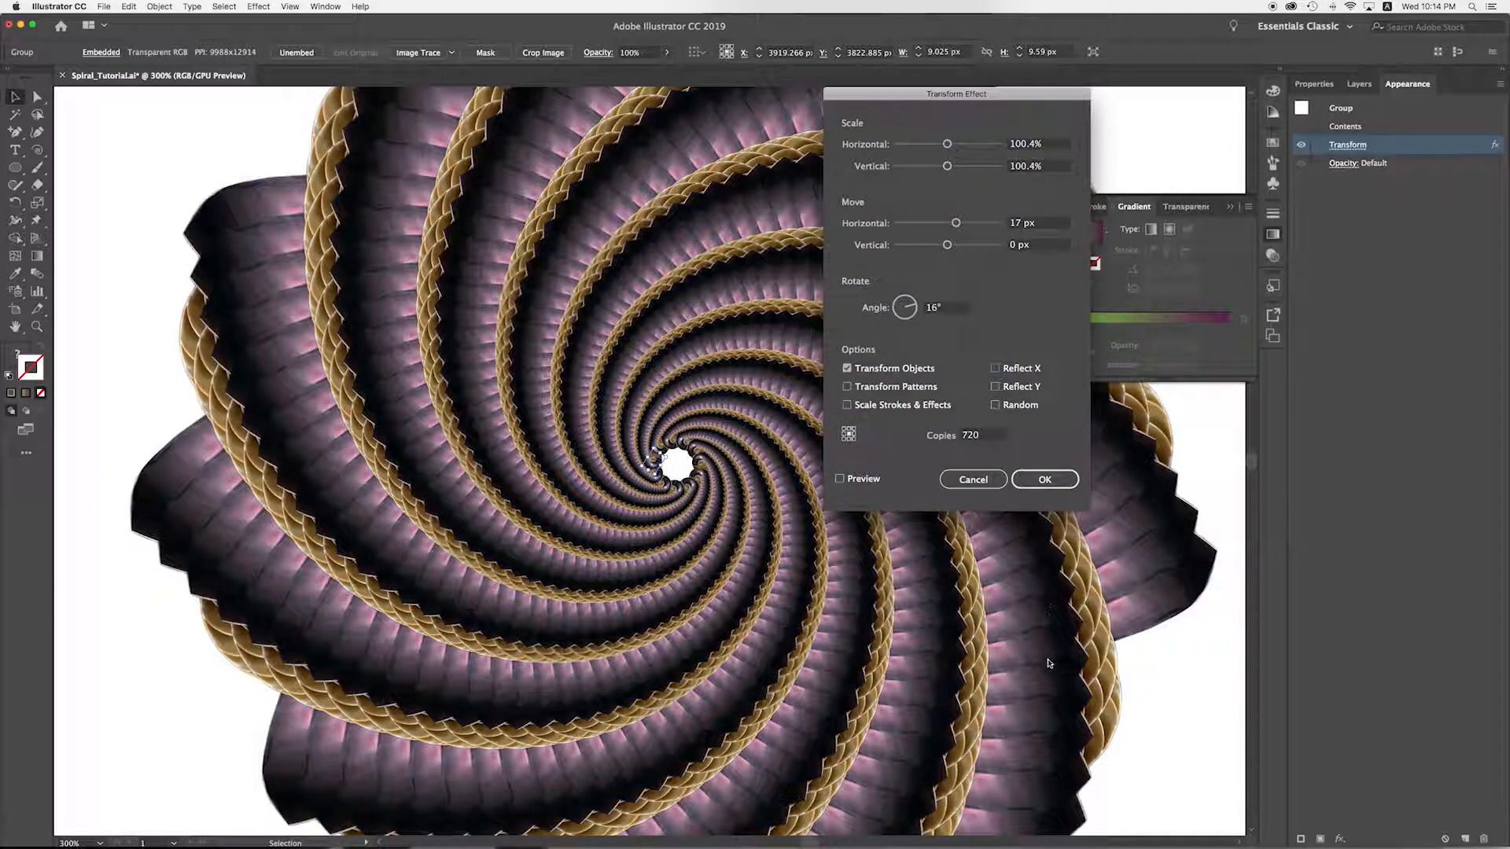
click(1045, 480)
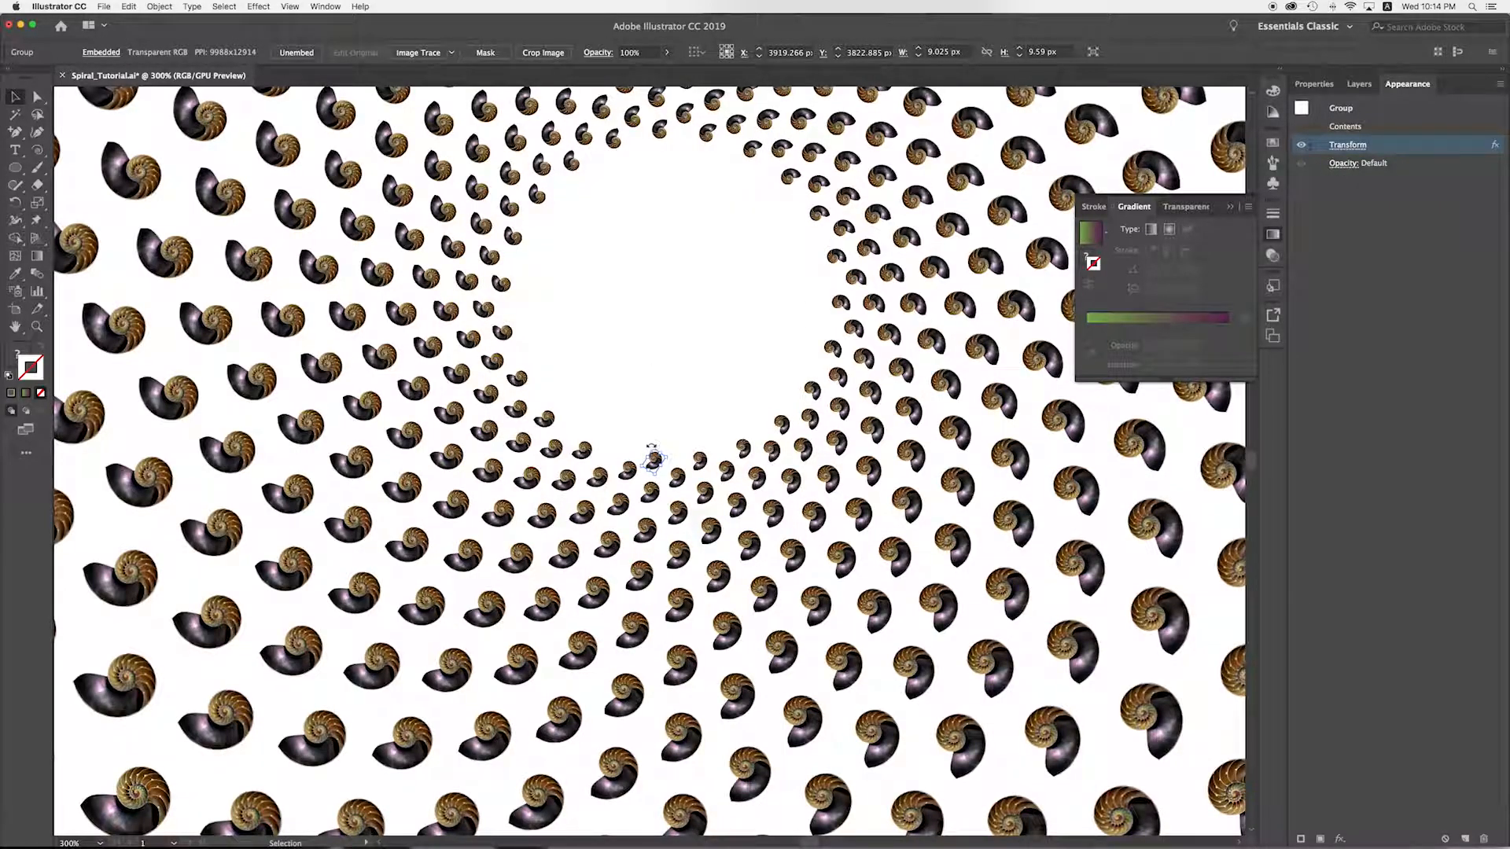
drag(653, 448, 653, 433)
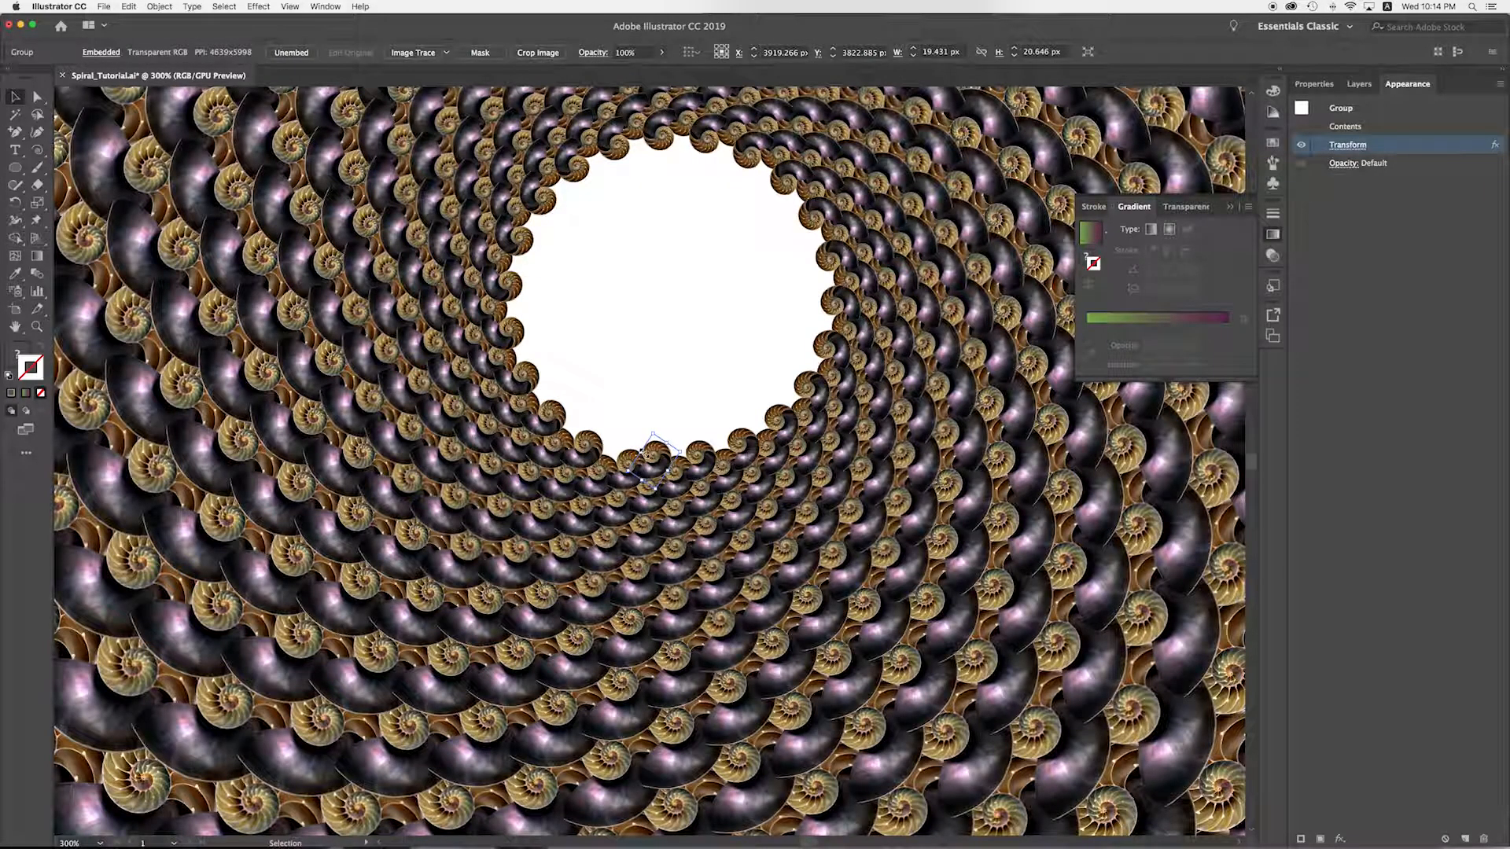
Step: Set the number of copies in the shell's Transform effect to 1000
click(1348, 145)
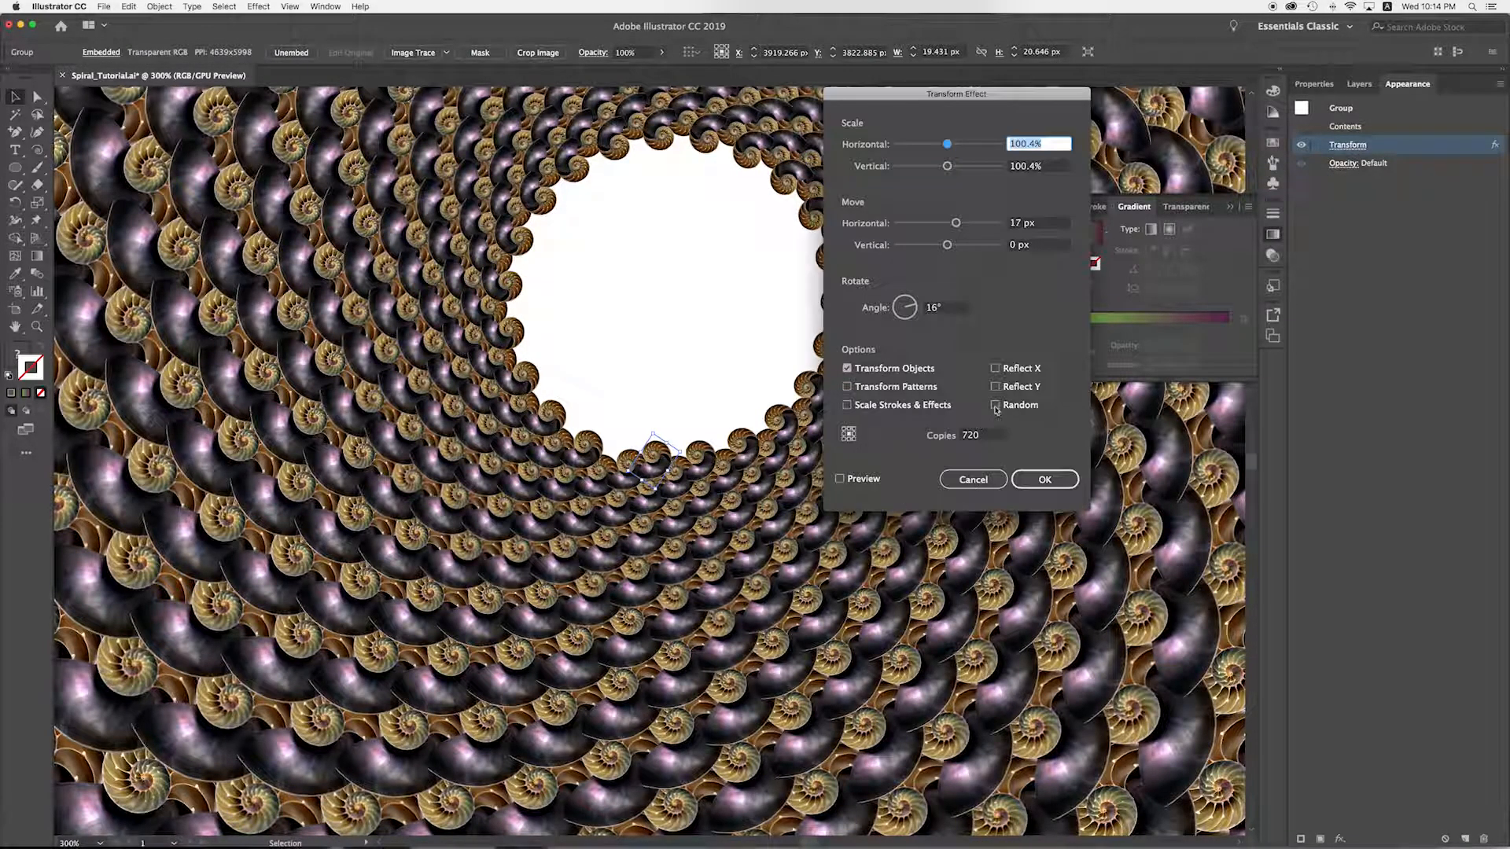
double_click(967, 435)
text(1000)
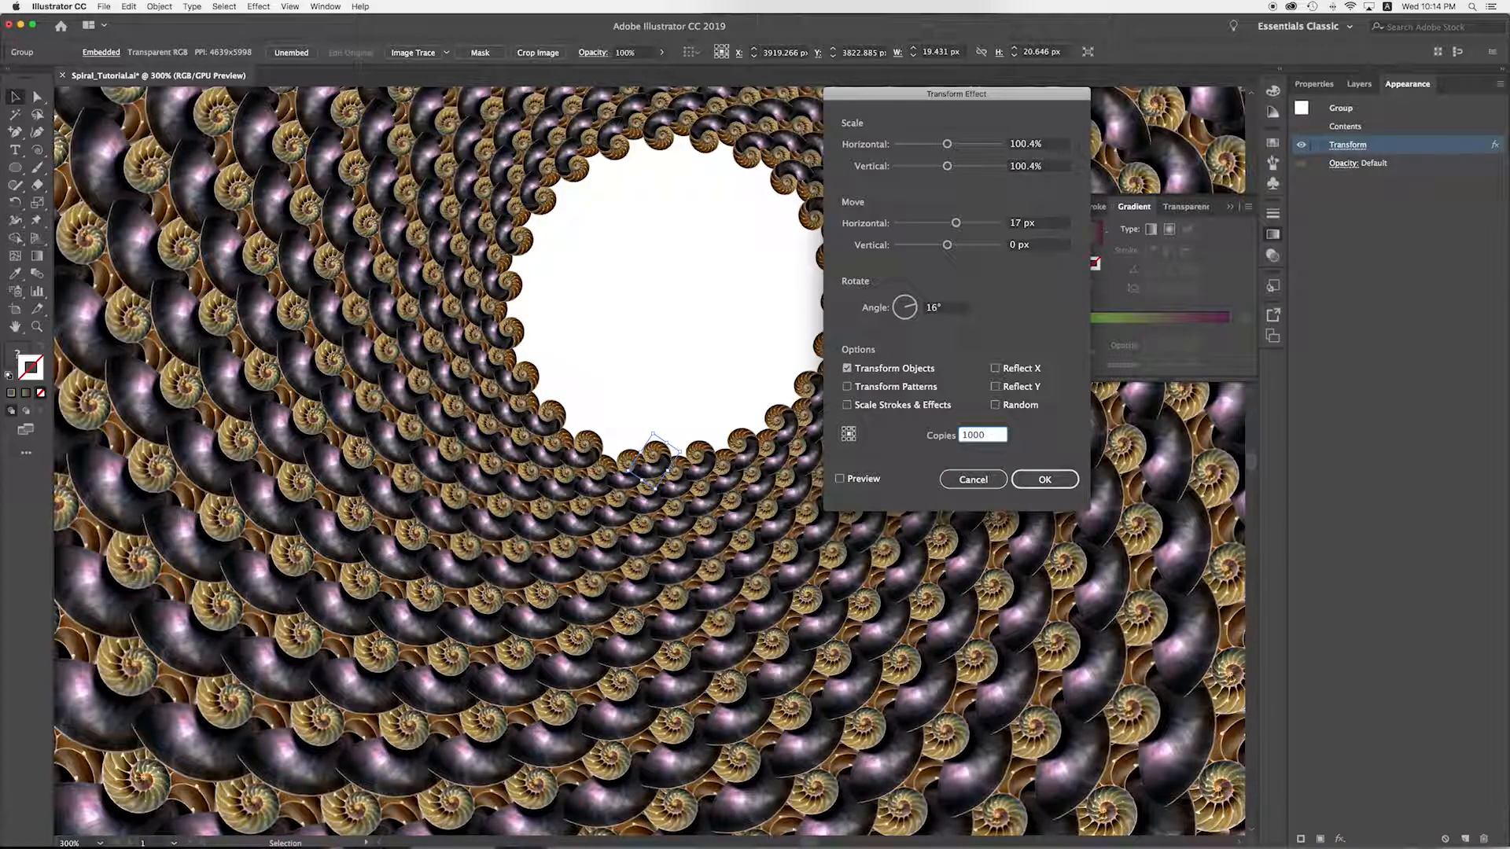
key(Return)
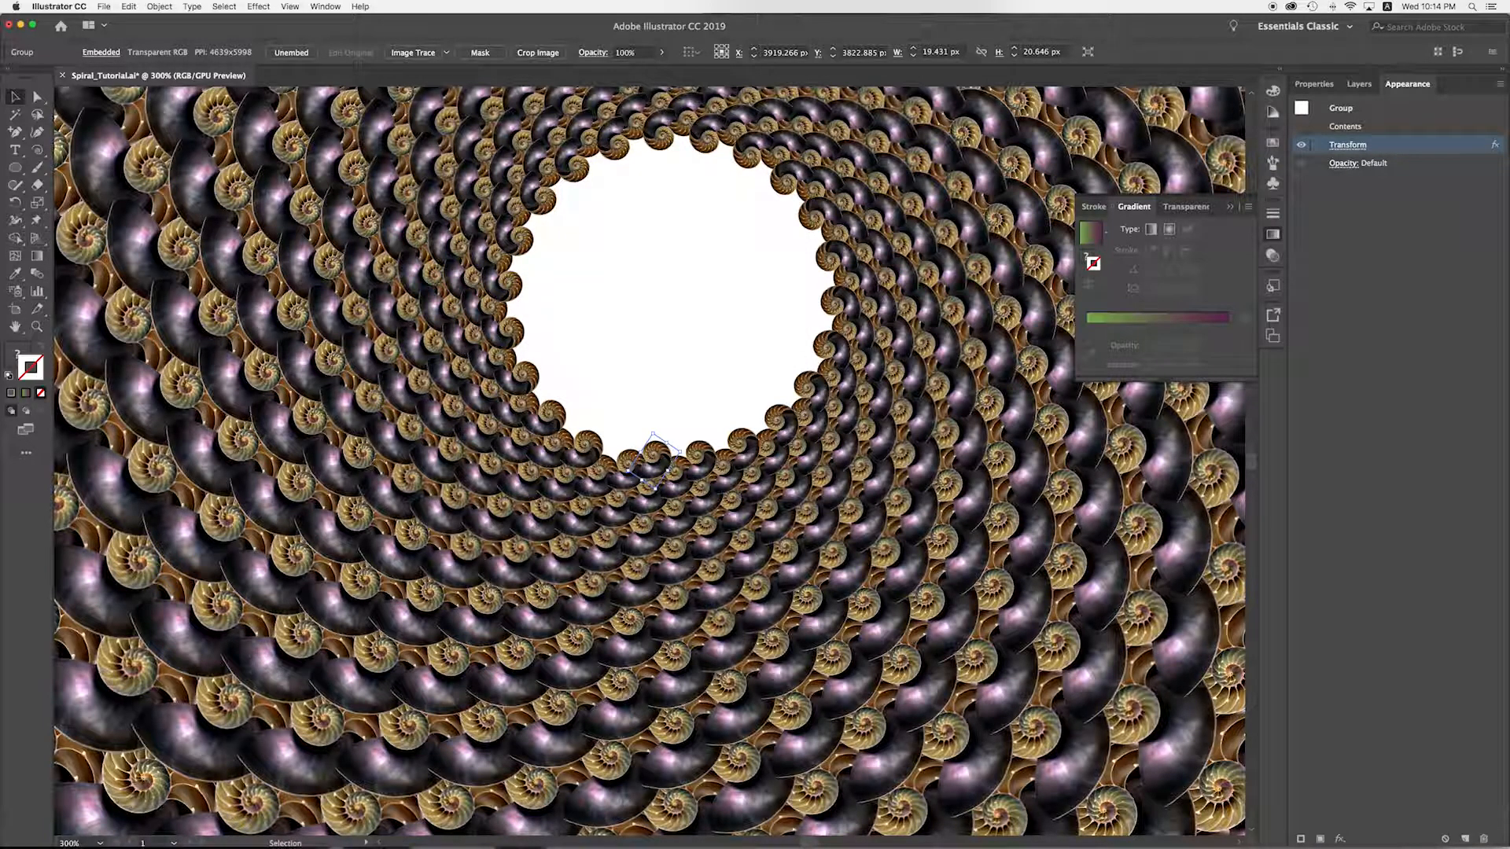
click(718, 312)
key(super+minus)
key(super+minus)
key(super+minus)
key(super+minus)
key(super+minus)
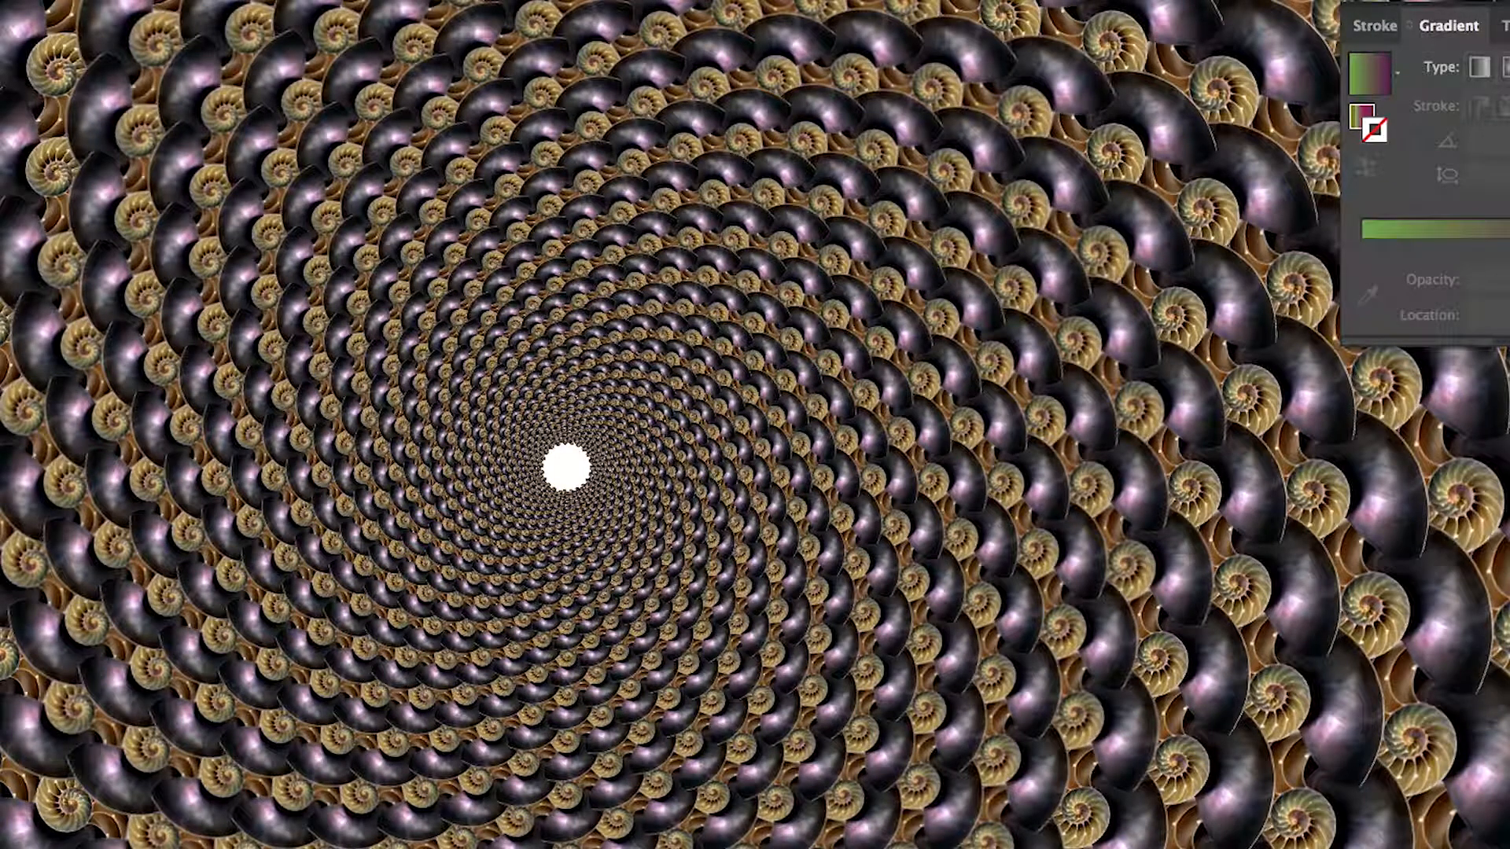
Step: Switch to Finder and preview several of the demo PNG images in the Spiral Demos folder one after another
key(super+Tab)
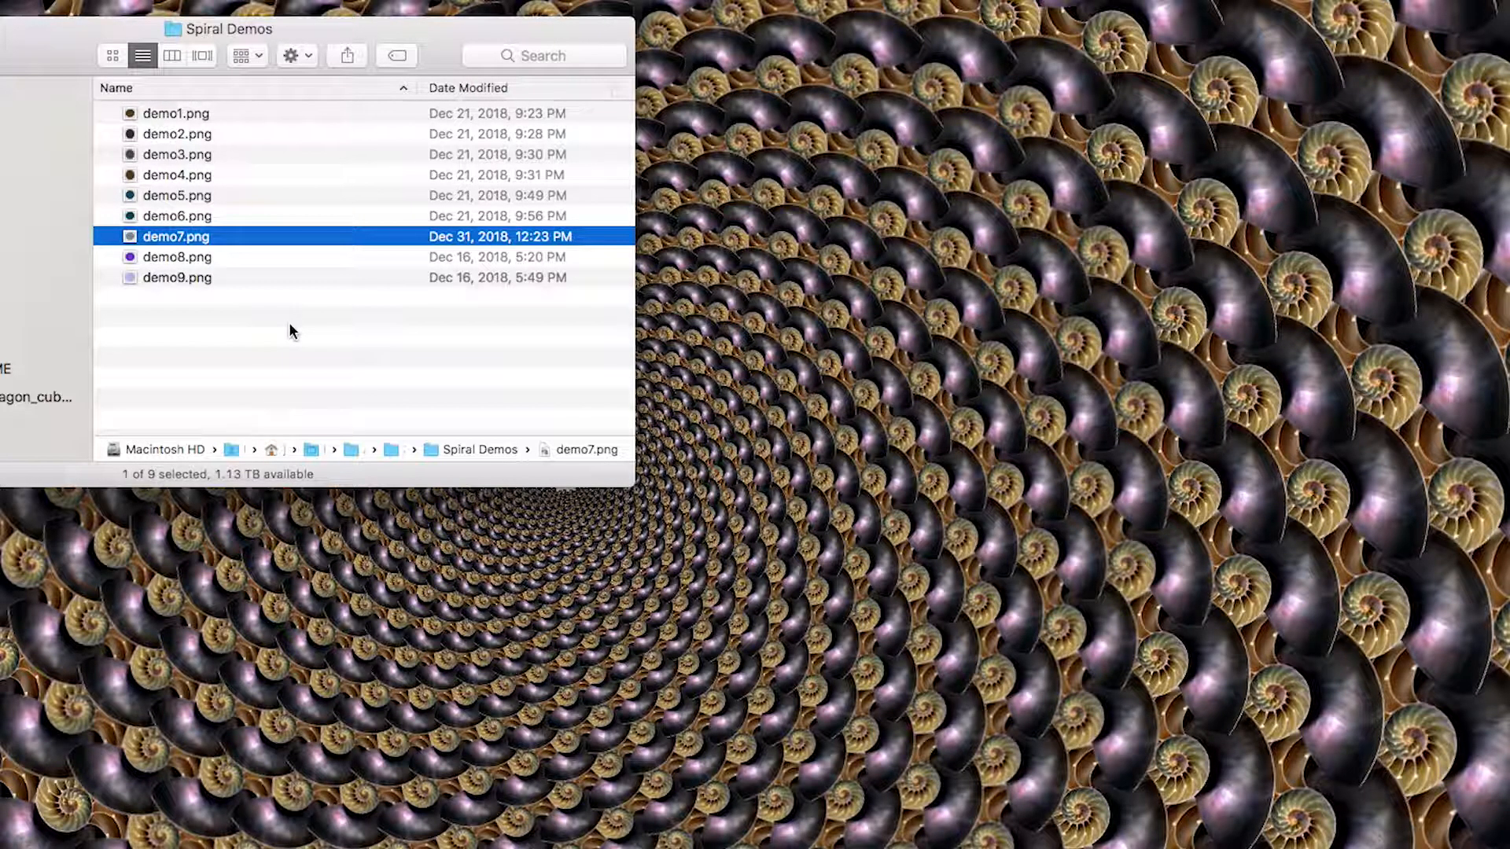
key(space)
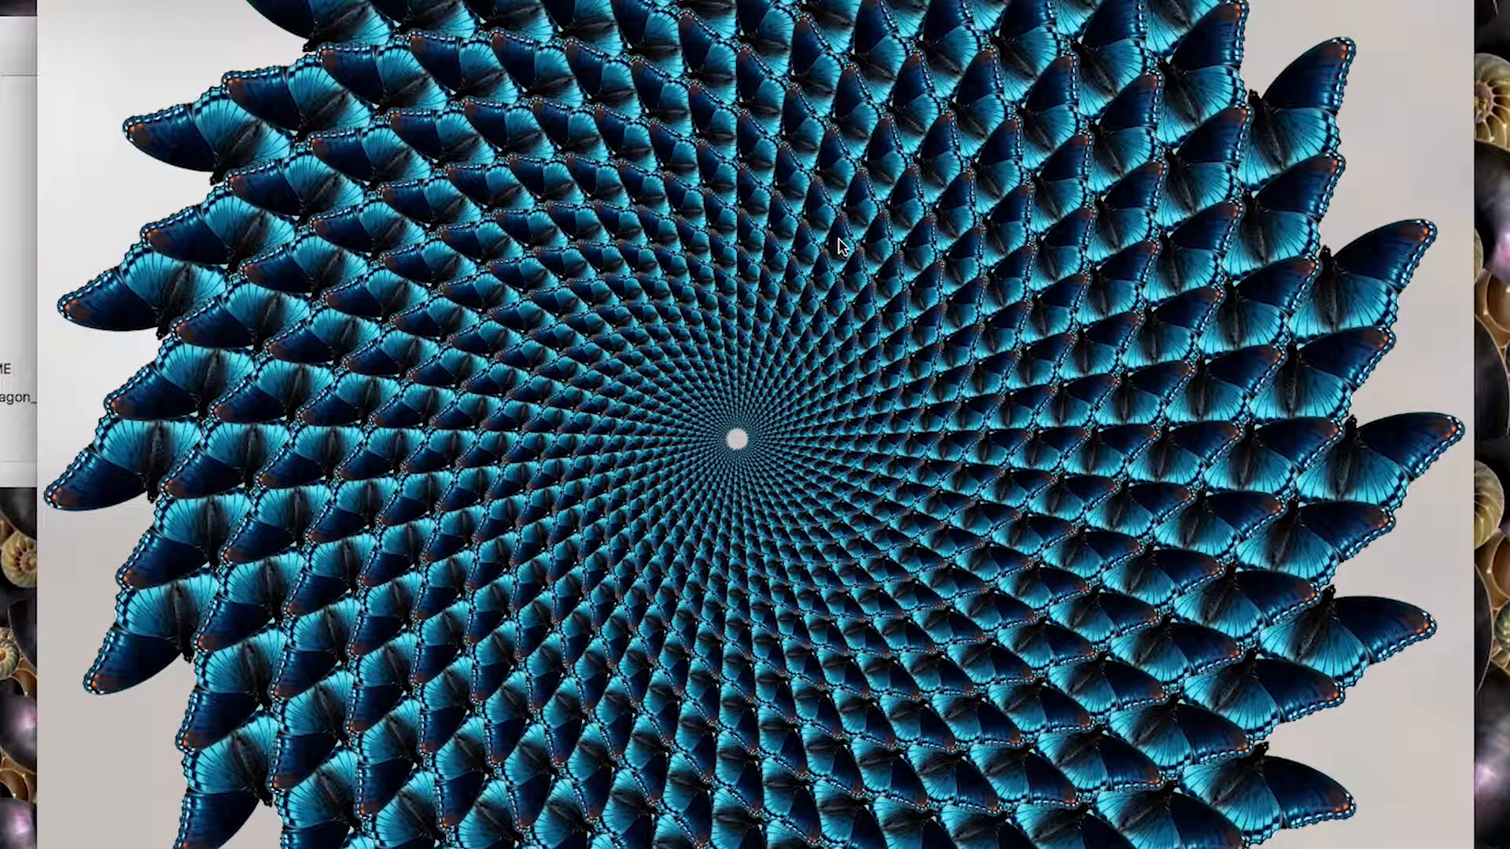
key(Right)
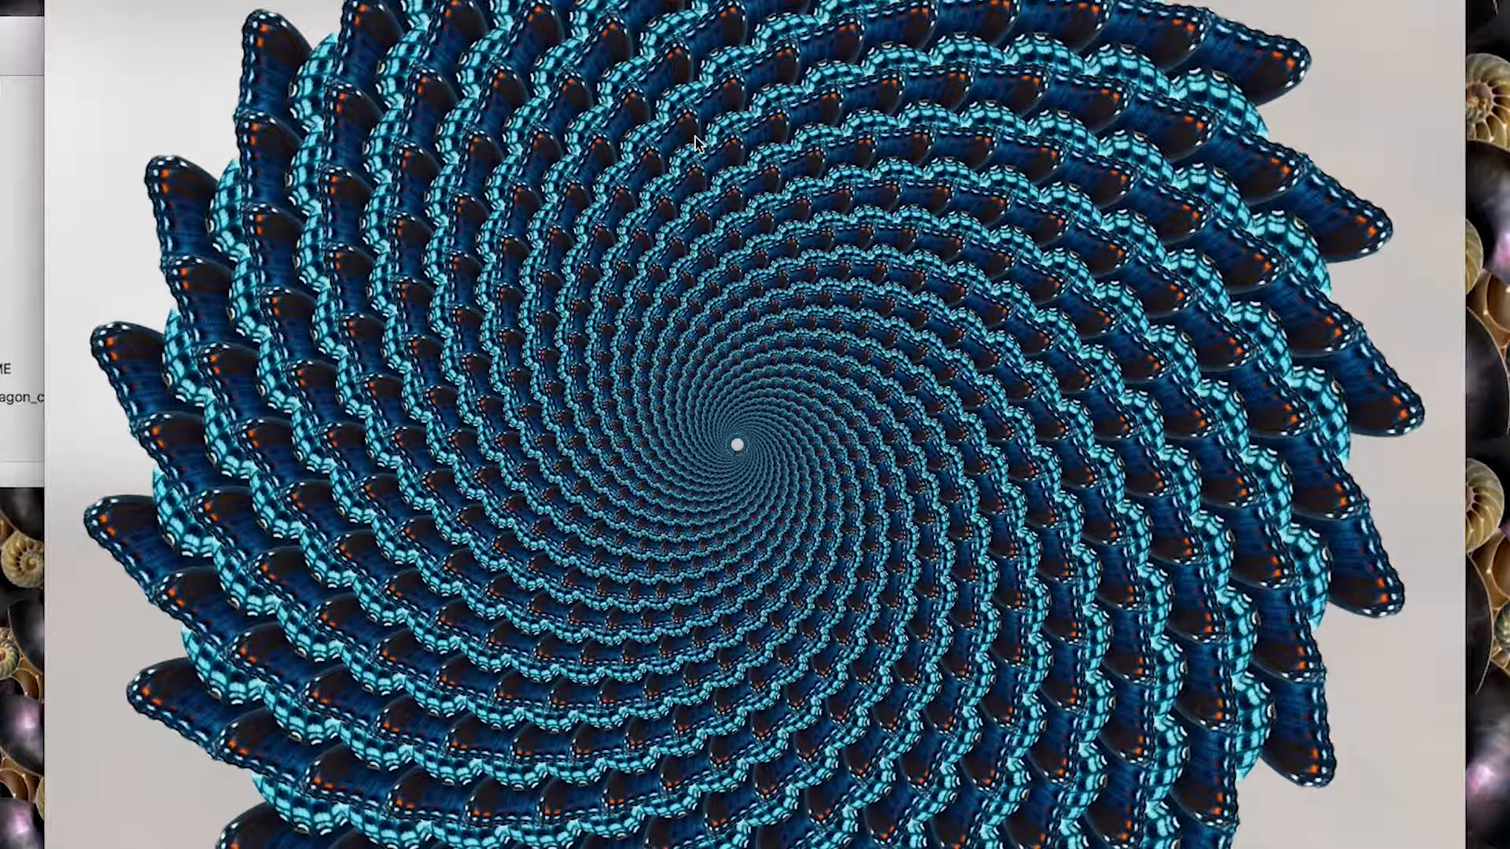
key(Right)
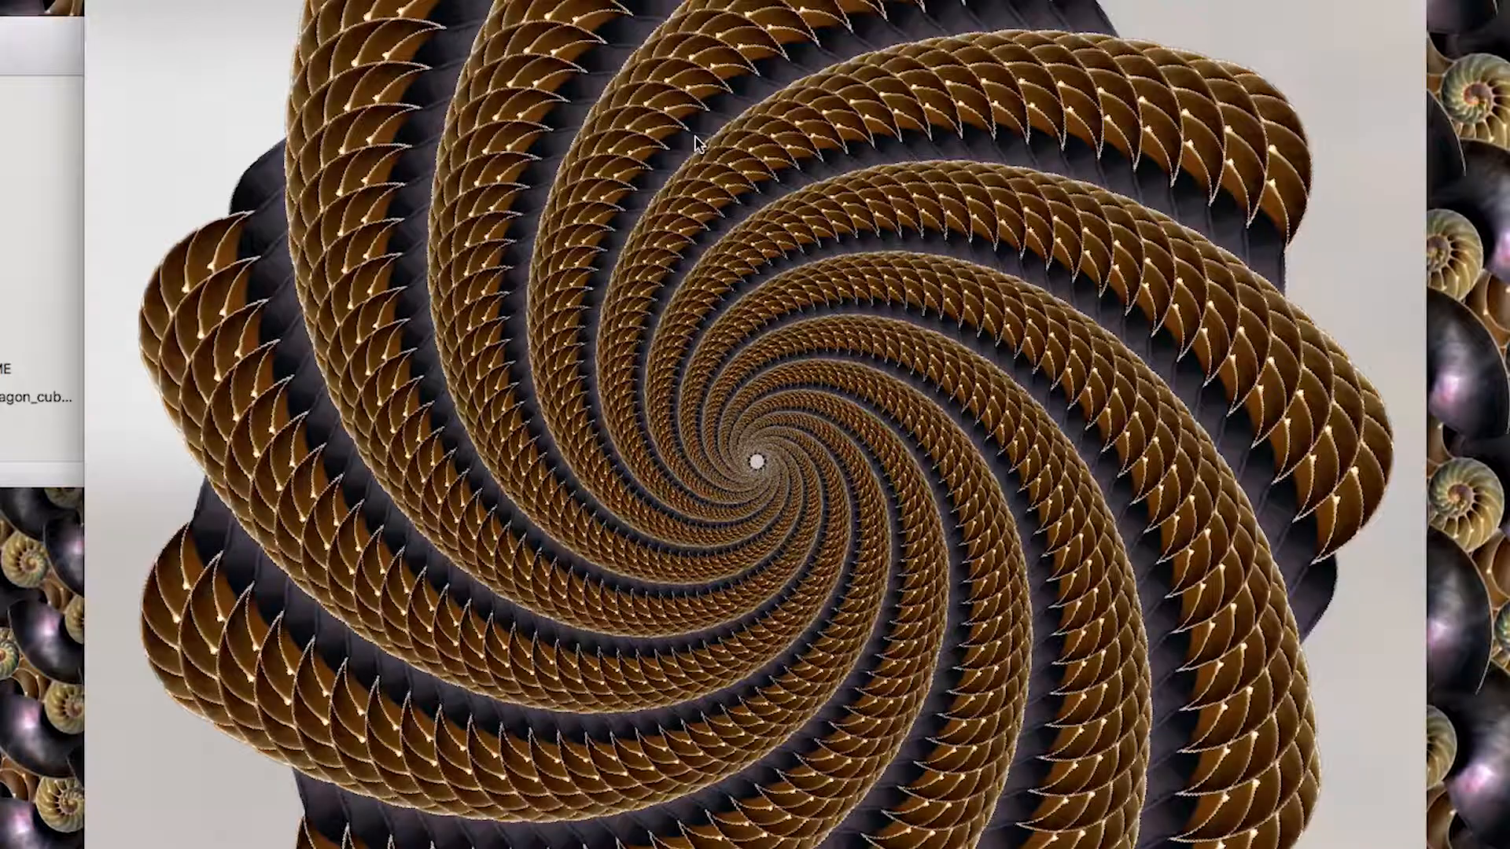